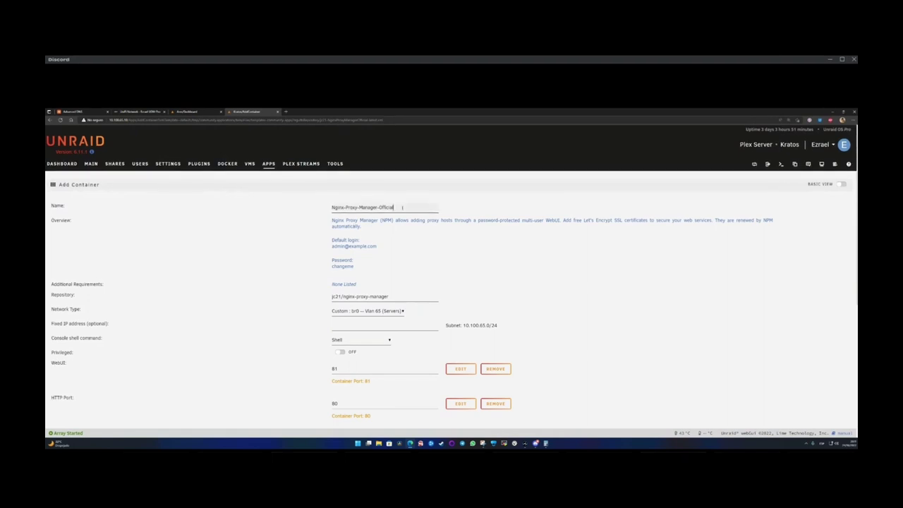
# - Remove the old suffix from the container name and enter 'Test-RickRoll' in the Name field
pyautogui.moveTo(394, 207); pyautogui.dragTo(344, 207)
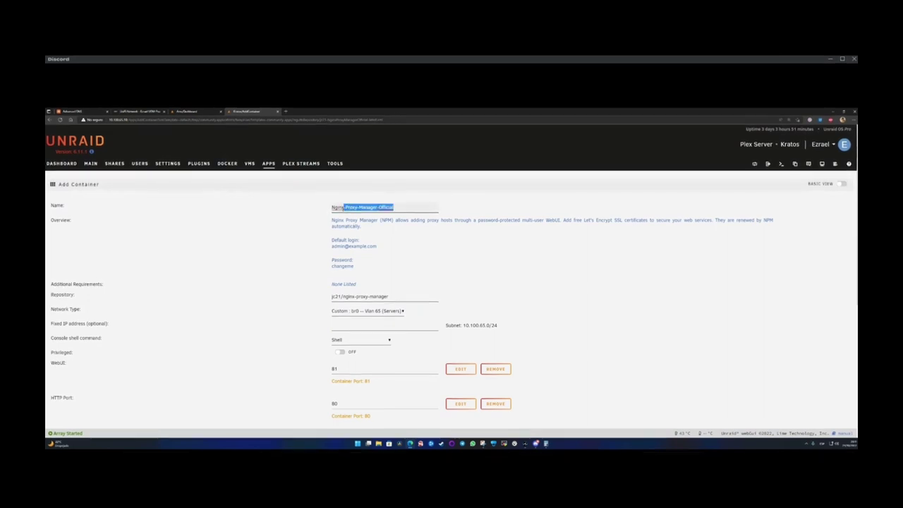
pyautogui.press('BackSpace')
pyautogui.press('BackSpace')
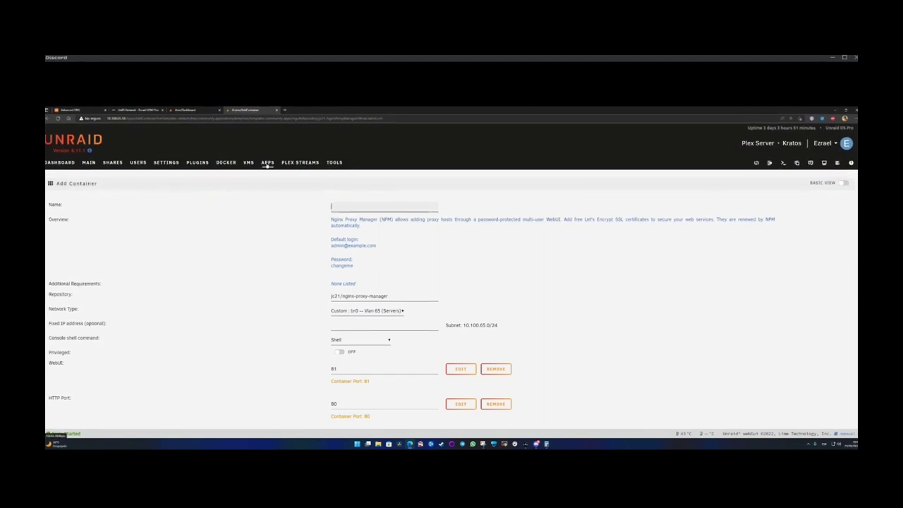
pyautogui.click(339, 207)
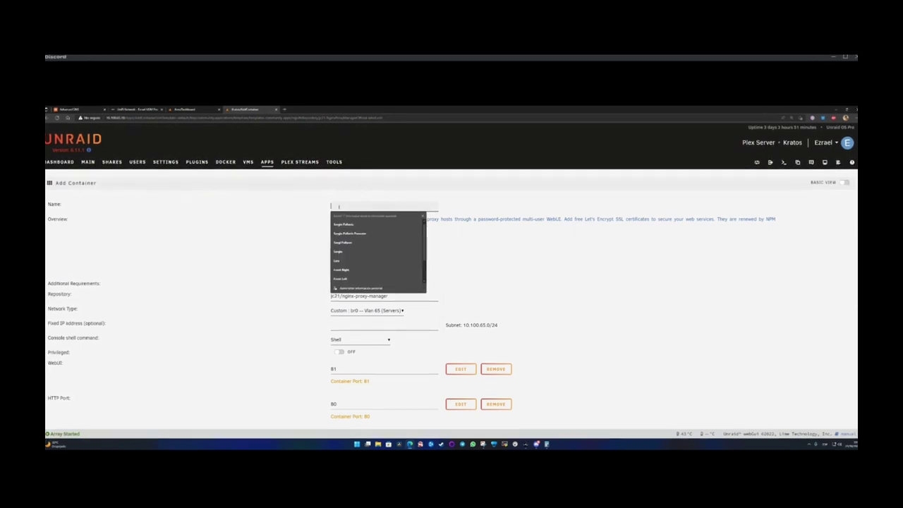
pyautogui.write('Test')
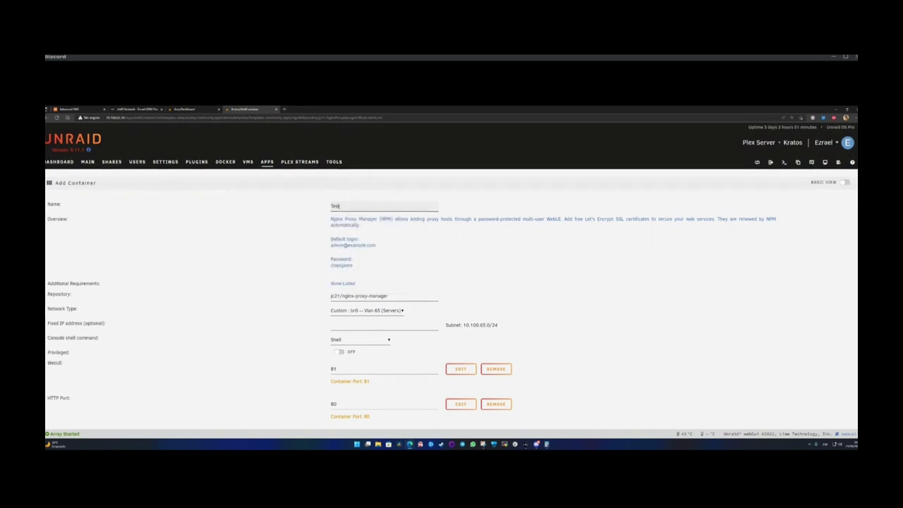
pyautogui.scroll(-5, 306, 318)
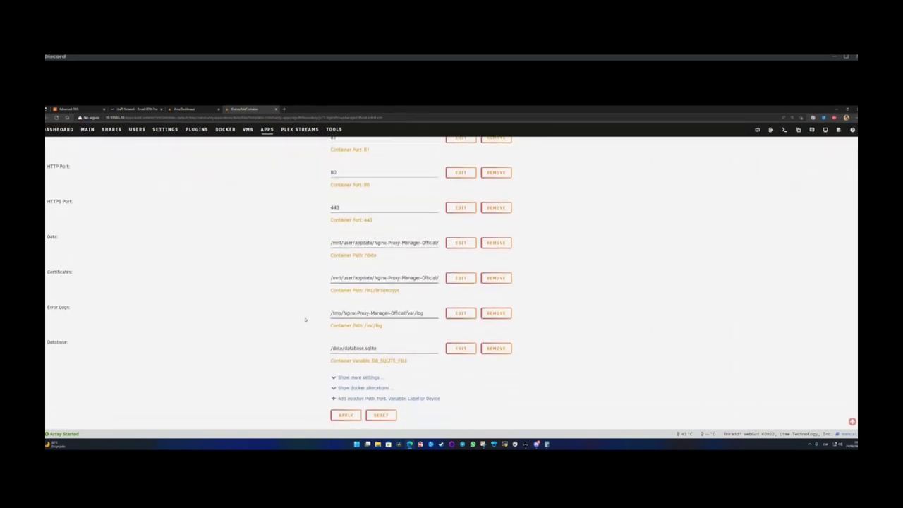
pyautogui.scroll(5, 307, 318)
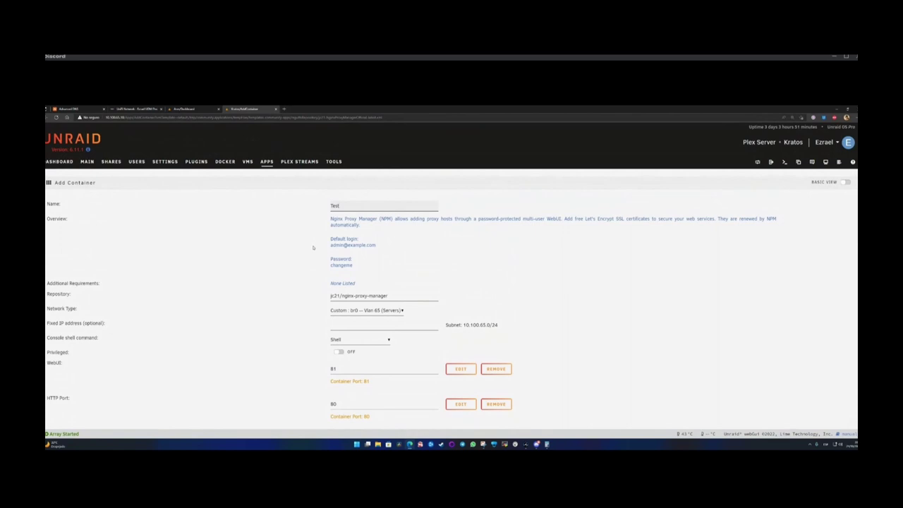
pyautogui.scroll(-5, 318, 314)
pyautogui.scroll(5, 318, 315)
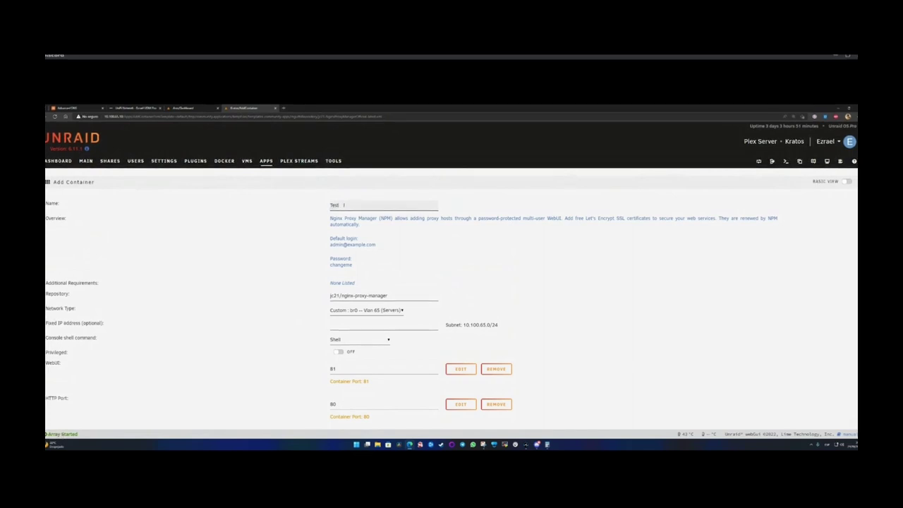
pyautogui.click(343, 204)
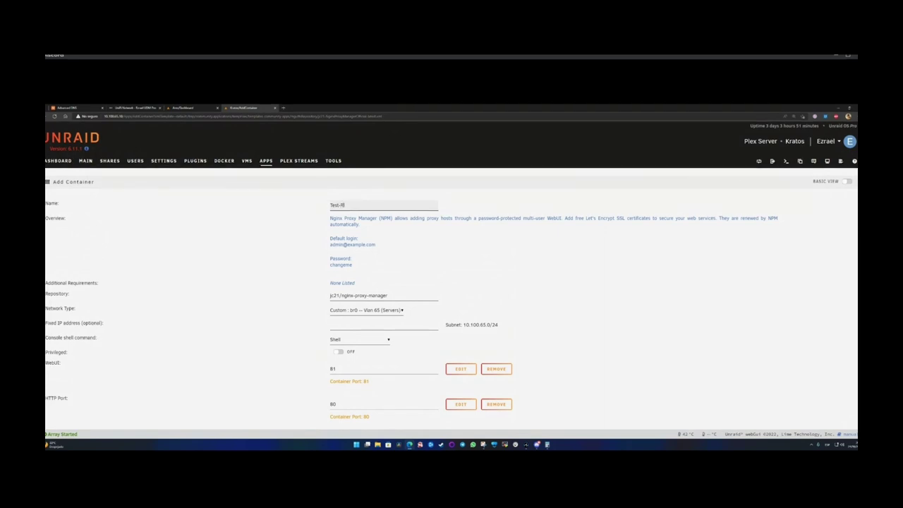
pyautogui.write('Rick Ro')
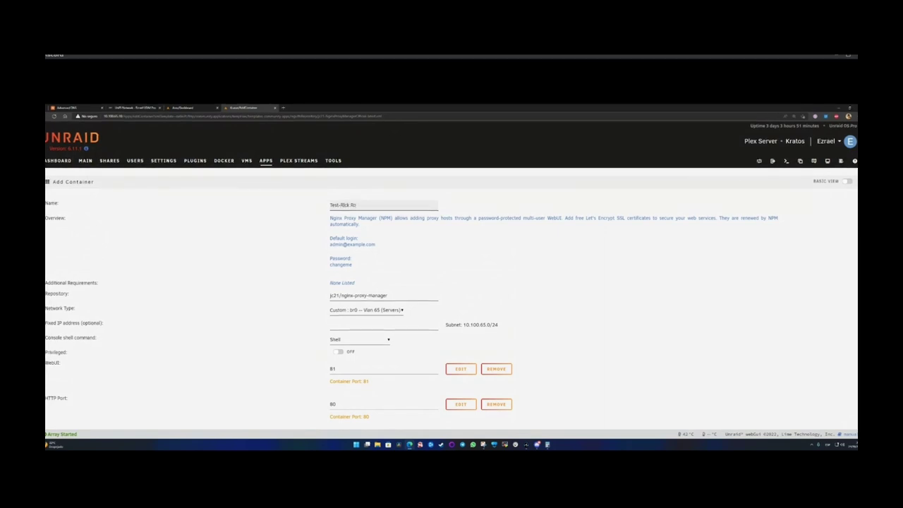
pyautogui.press('BackSpace')
pyautogui.press('BackSpace')
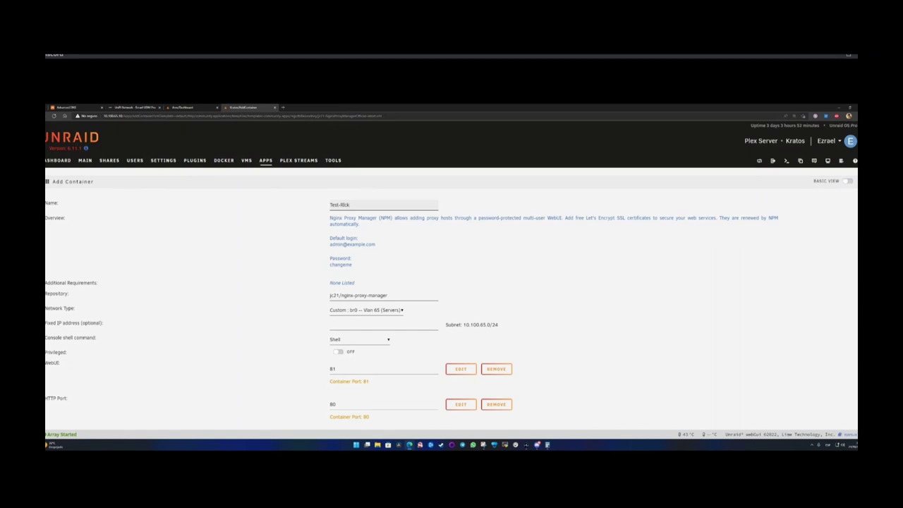
pyautogui.write('Roll')
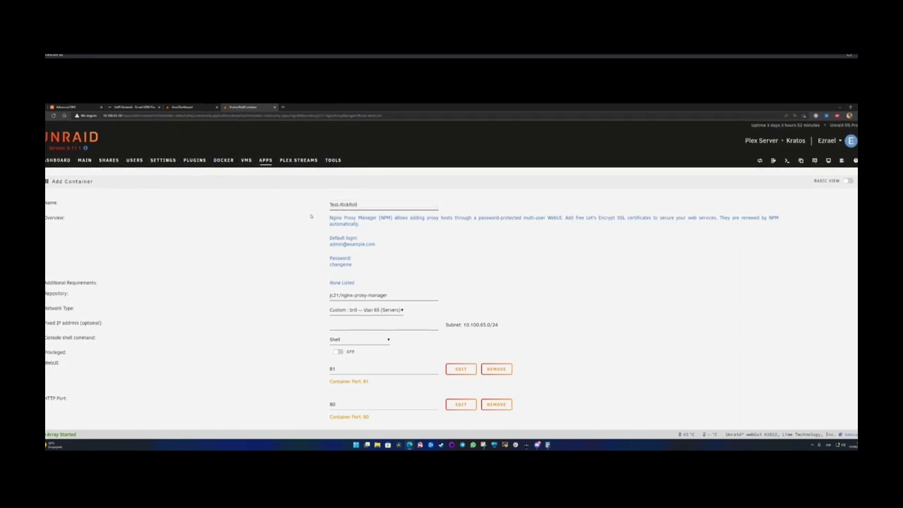
pyautogui.doubleClick(341, 204)
pyautogui.click(343, 204)
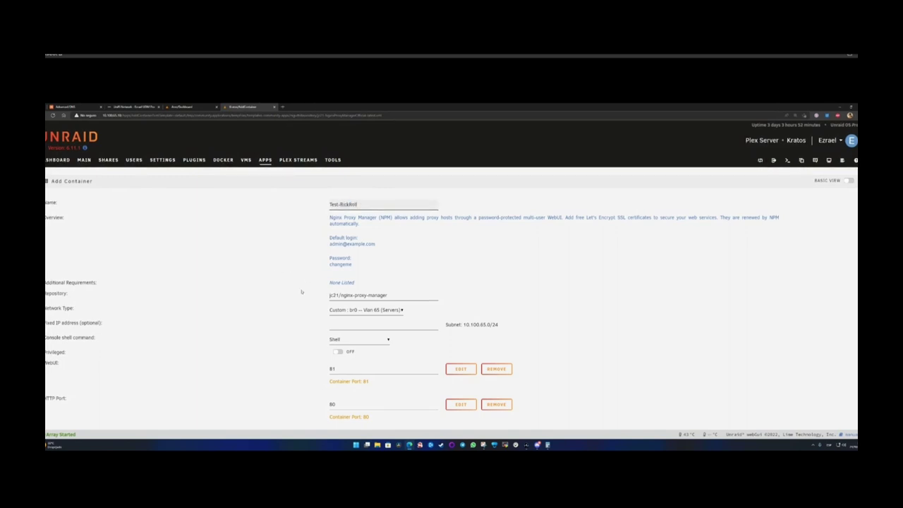
# - Switch the Network Type from the br0 VLAN 65 network to Bridge
pyautogui.scroll(-2, 276, 268)
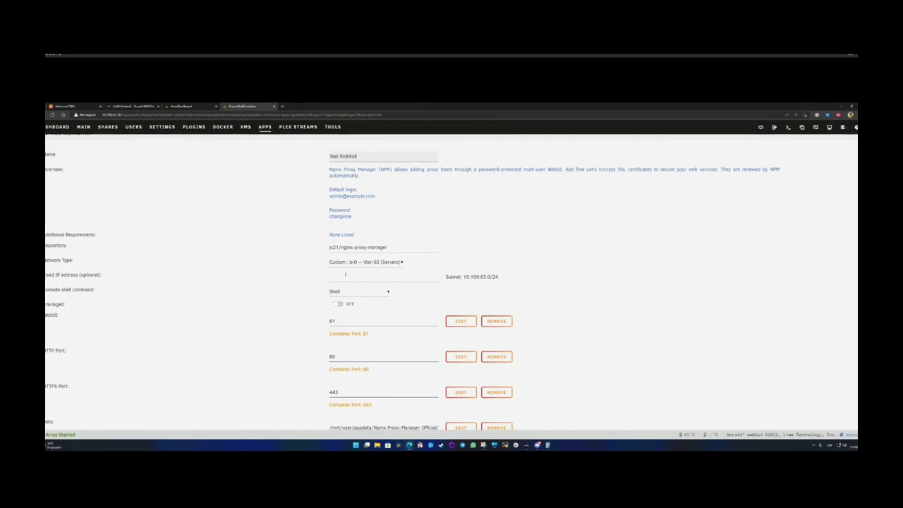
pyautogui.click(343, 263)
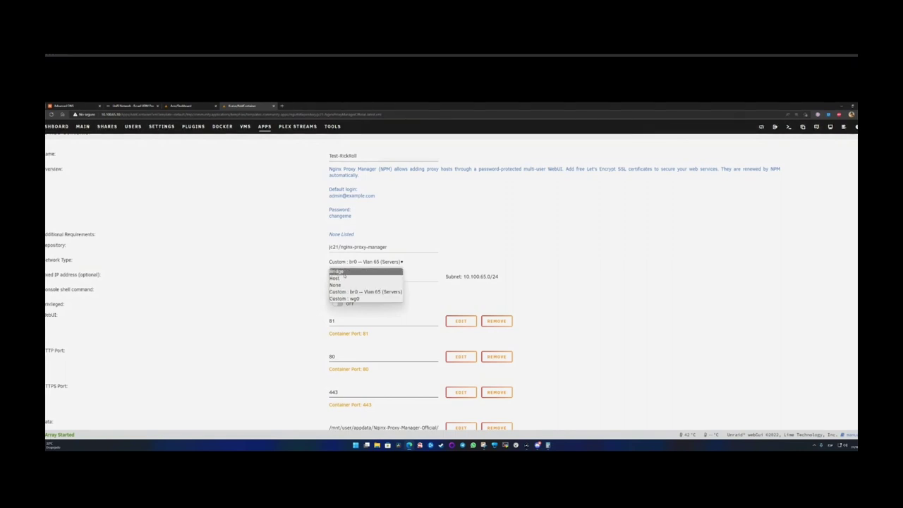
pyautogui.click(337, 272)
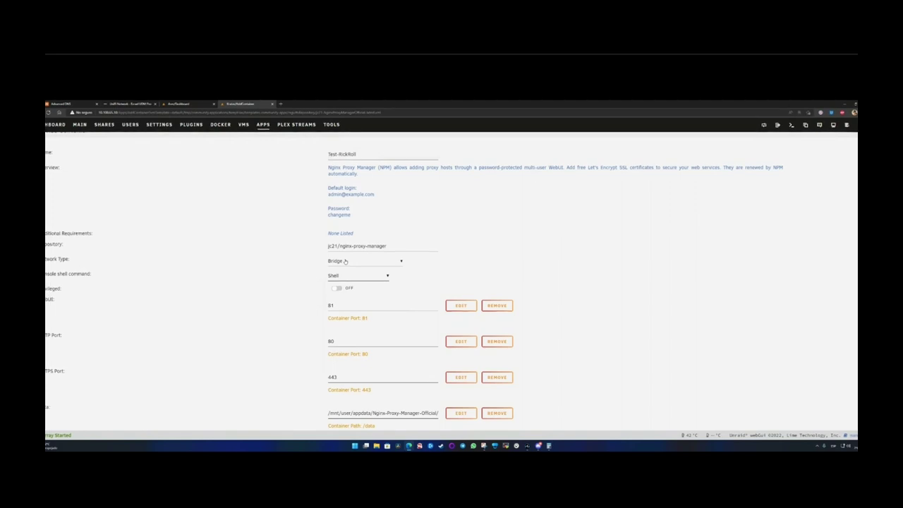
pyautogui.click(345, 262)
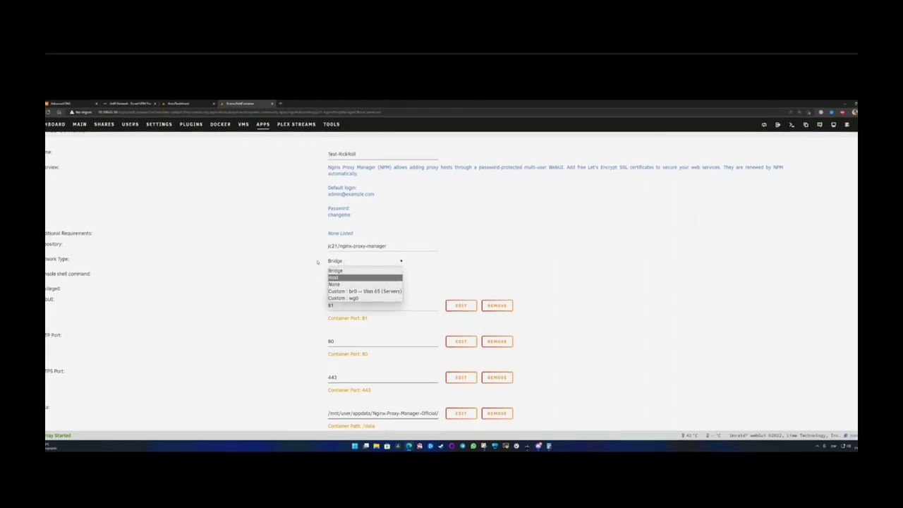
pyautogui.click(359, 267)
pyautogui.click(346, 262)
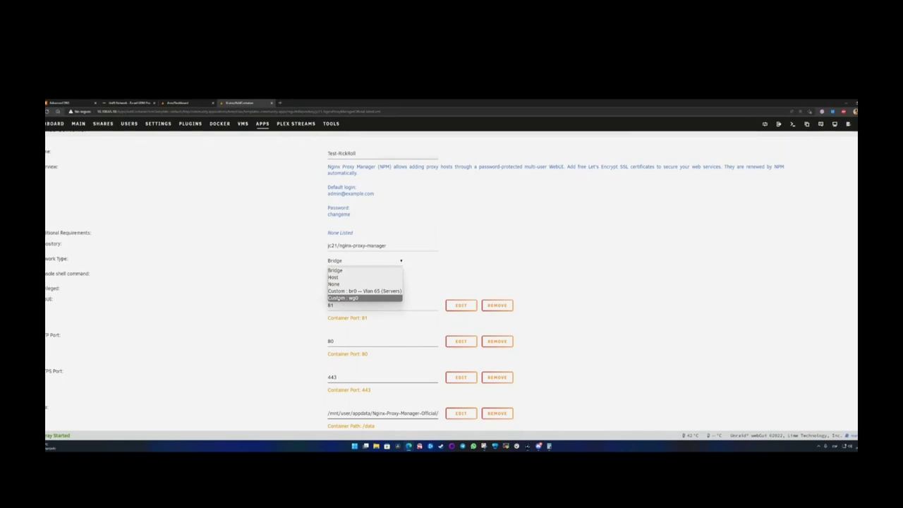
pyautogui.click(312, 277)
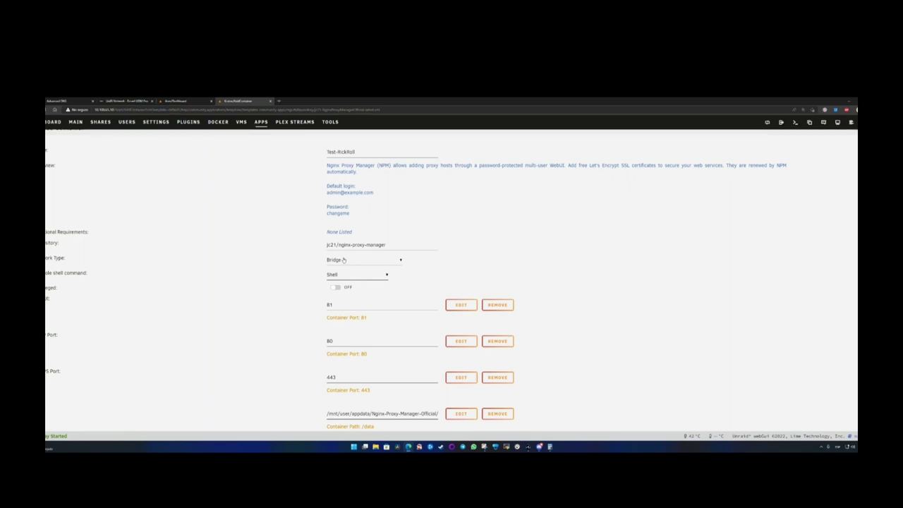
pyautogui.click(344, 260)
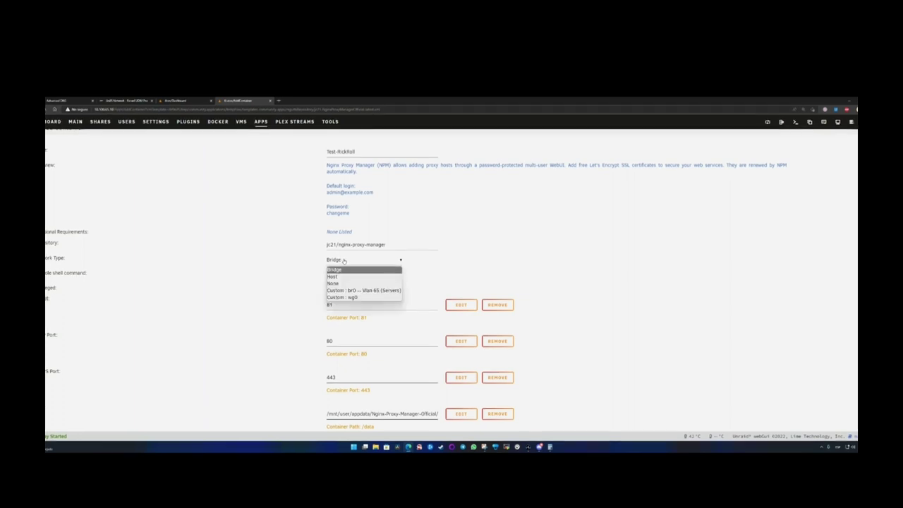
pyautogui.click(345, 261)
pyautogui.click(346, 261)
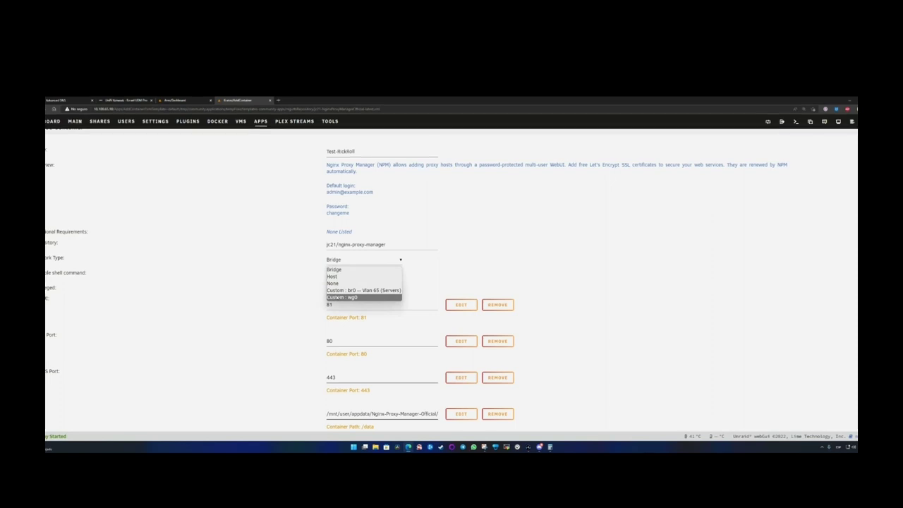
pyautogui.click(346, 259)
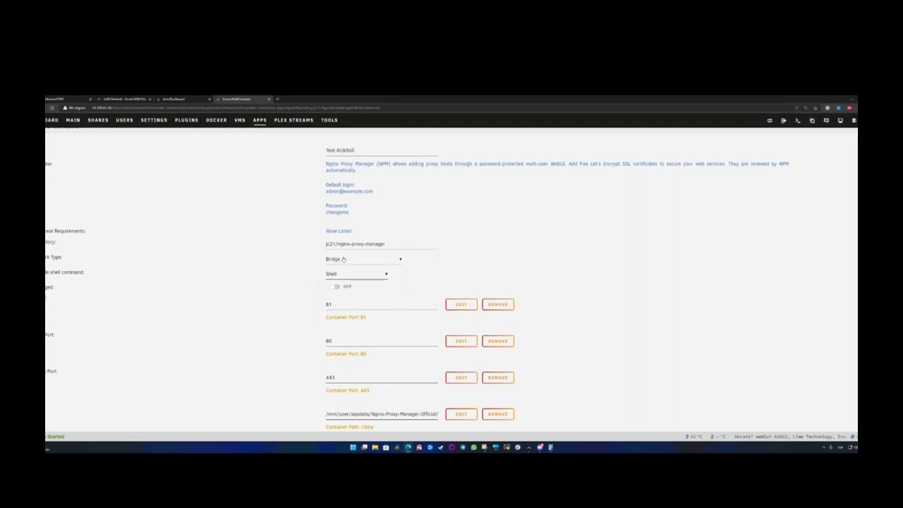
pyautogui.click(345, 261)
pyautogui.click(353, 290)
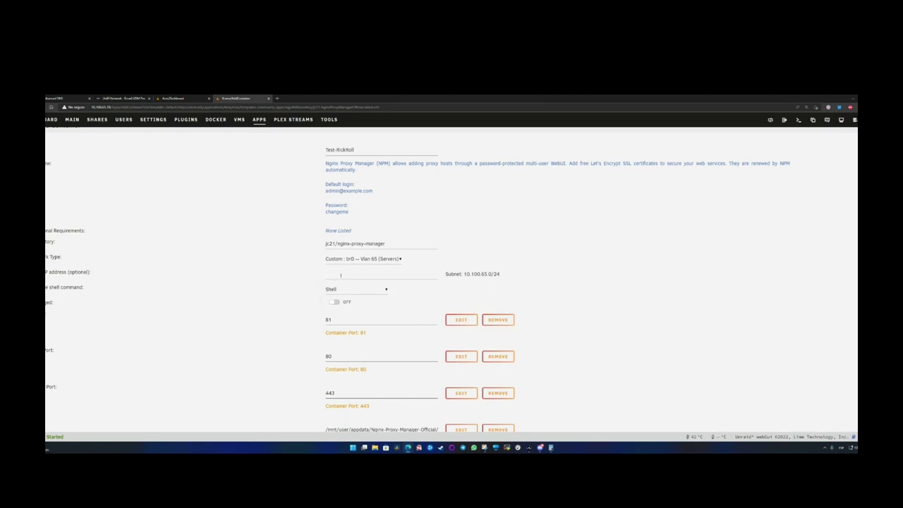
pyautogui.click(341, 274)
pyautogui.click(353, 258)
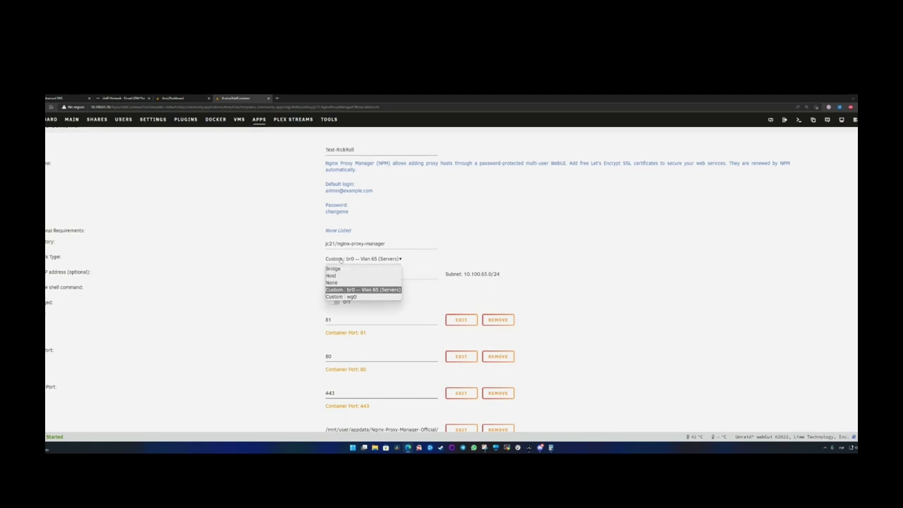
pyautogui.click(338, 265)
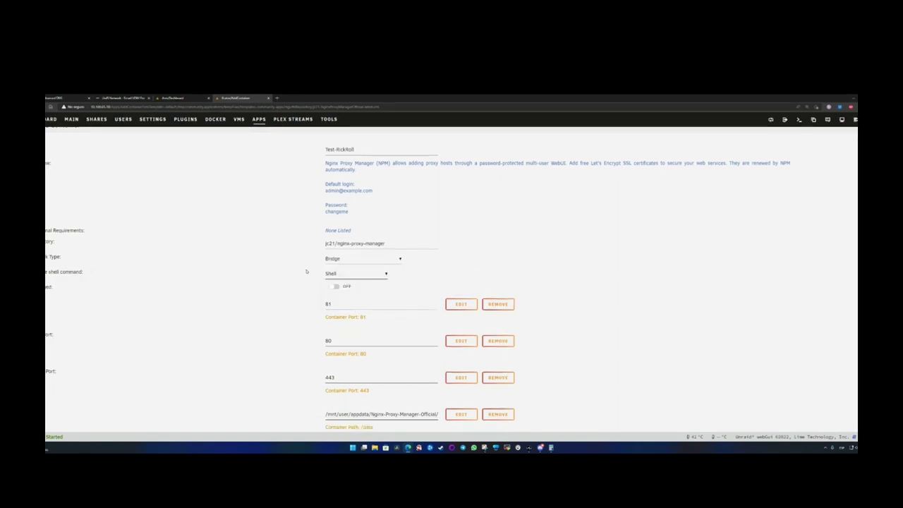
# - Replace host port 81 with 2410 for the web UI container port 81
pyautogui.scroll(-2, 308, 290)
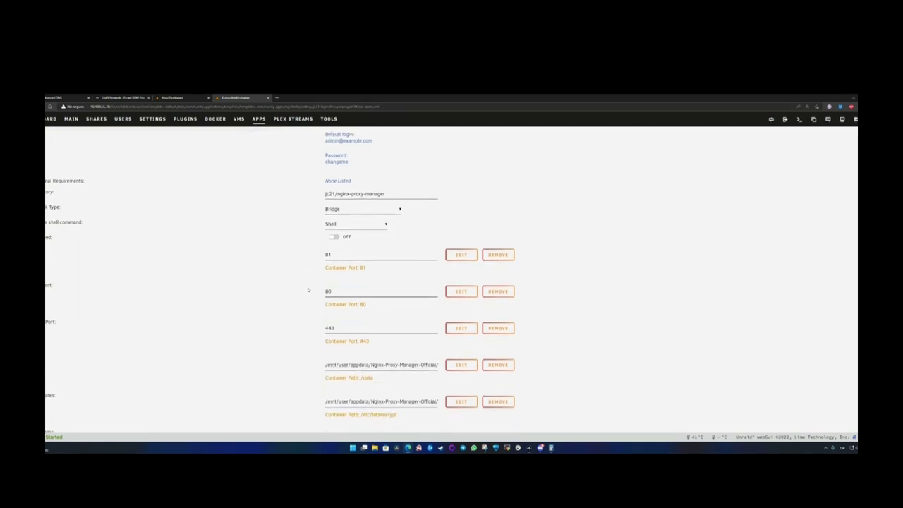
pyautogui.doubleClick(336, 254)
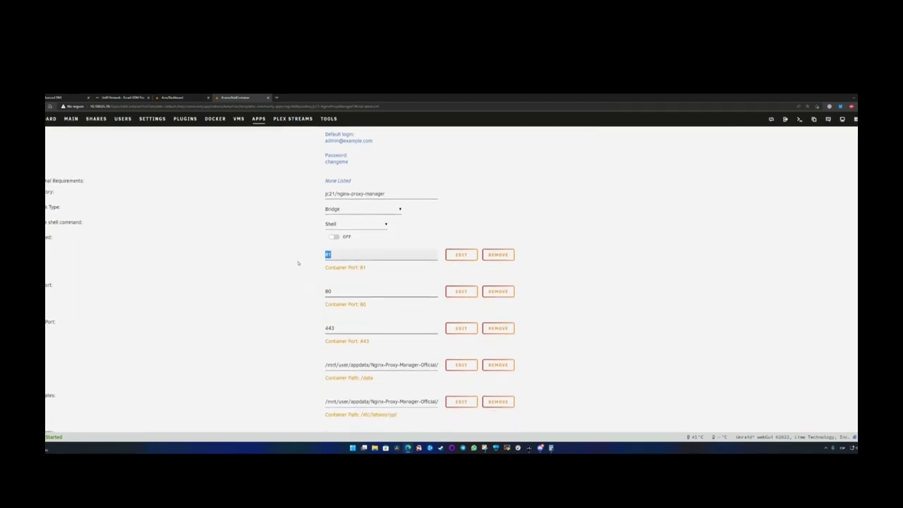
pyautogui.click(338, 254)
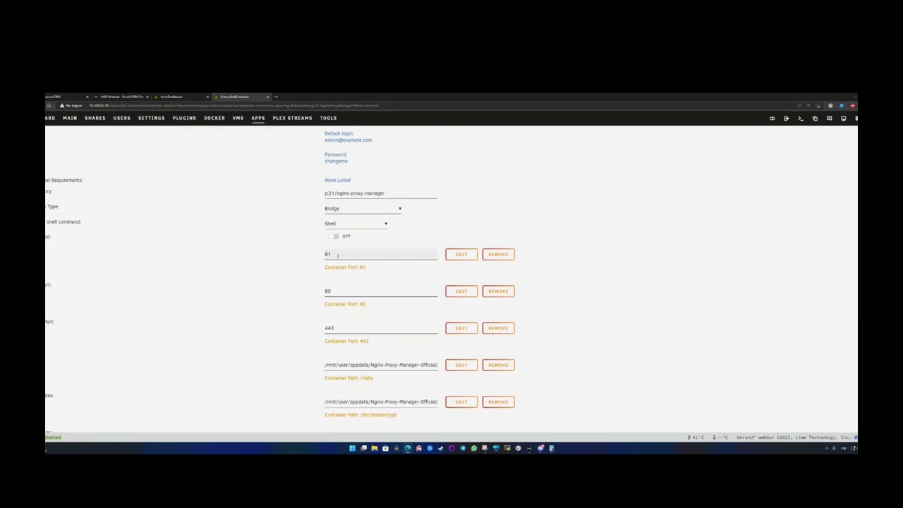
pyautogui.moveTo(339, 259); pyautogui.dragTo(288, 258)
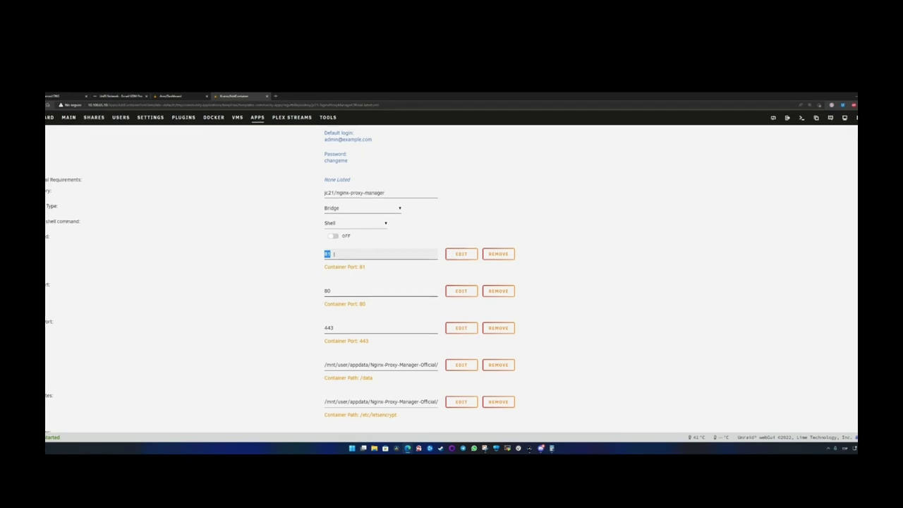
pyautogui.click(92, 106)
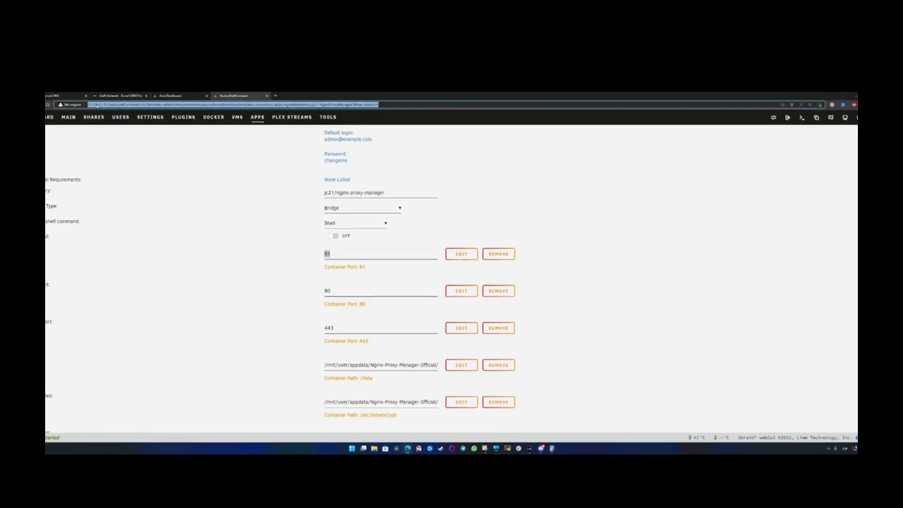
pyautogui.click(333, 252)
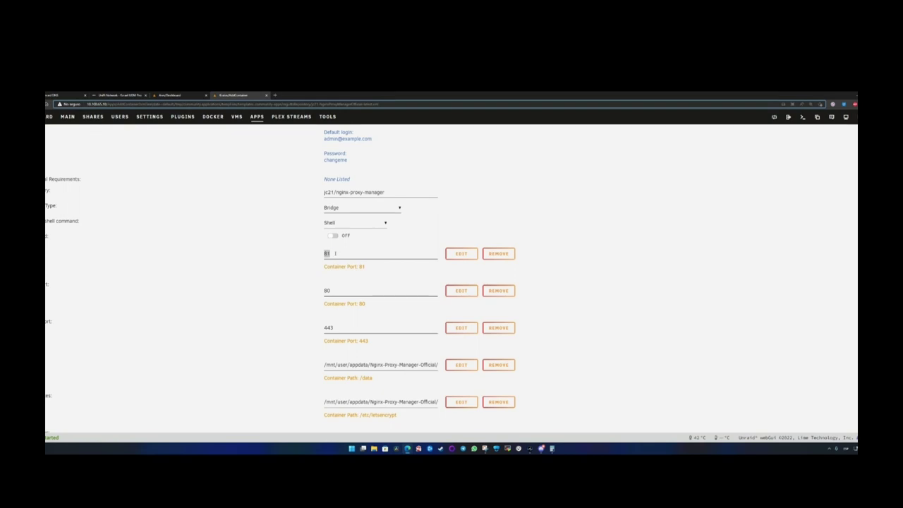
pyautogui.click(333, 252)
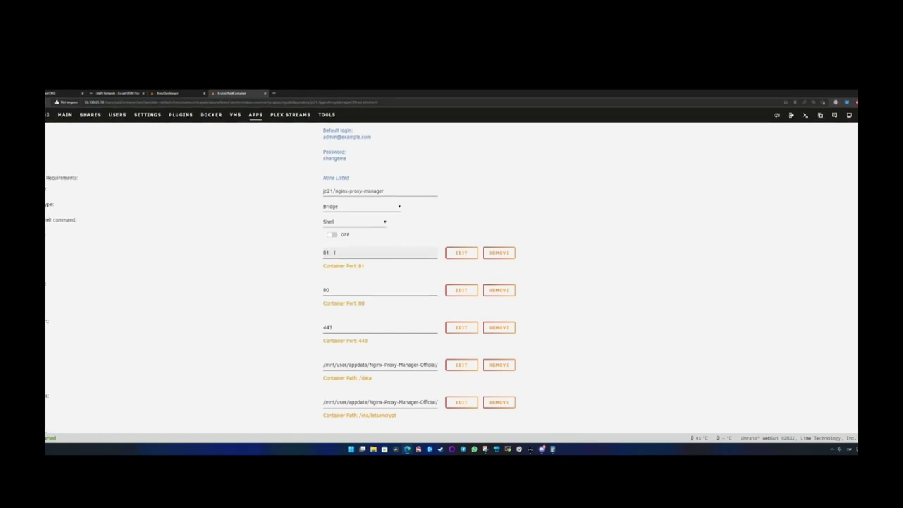
pyautogui.press('BackSpace')
pyautogui.press('BackSpace')
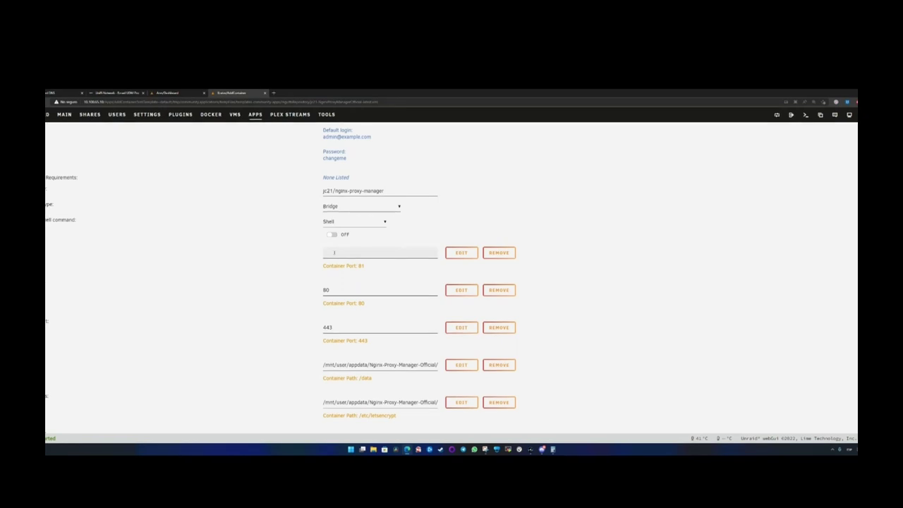
pyautogui.write('24')
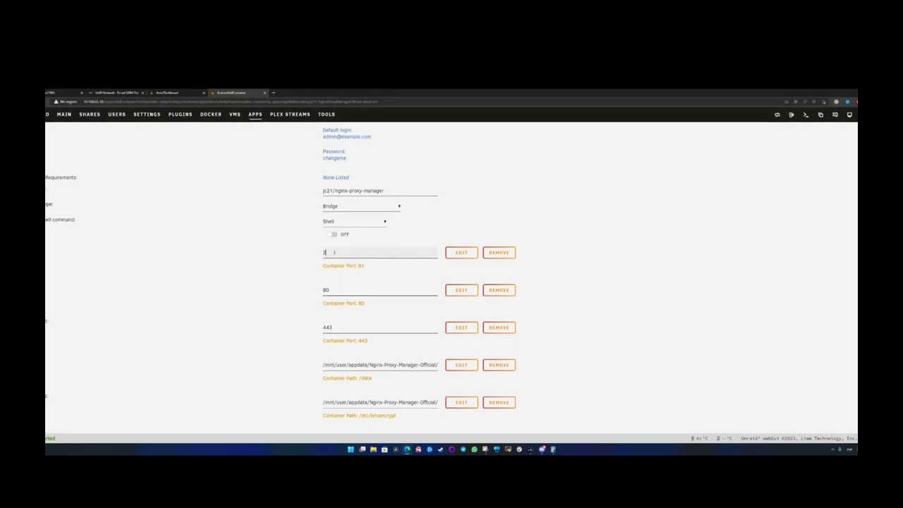
pyautogui.write('10')
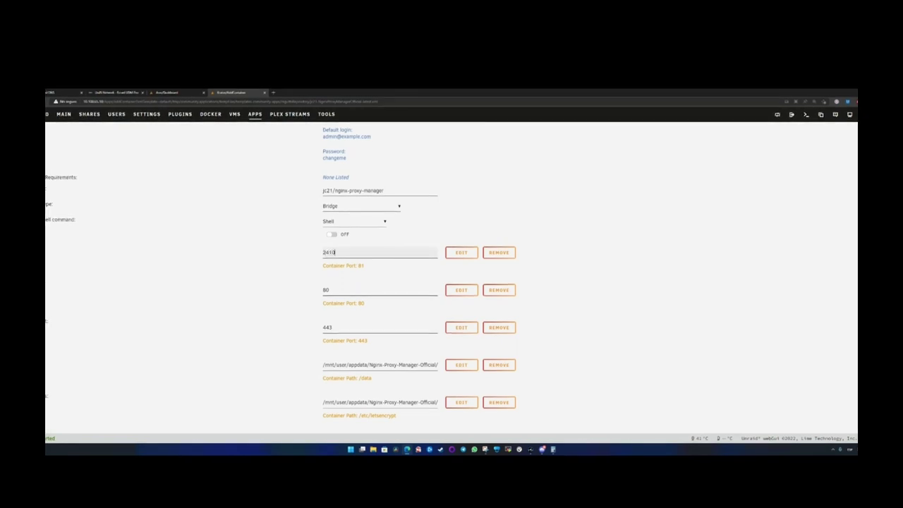
pyautogui.doubleClick(341, 251)
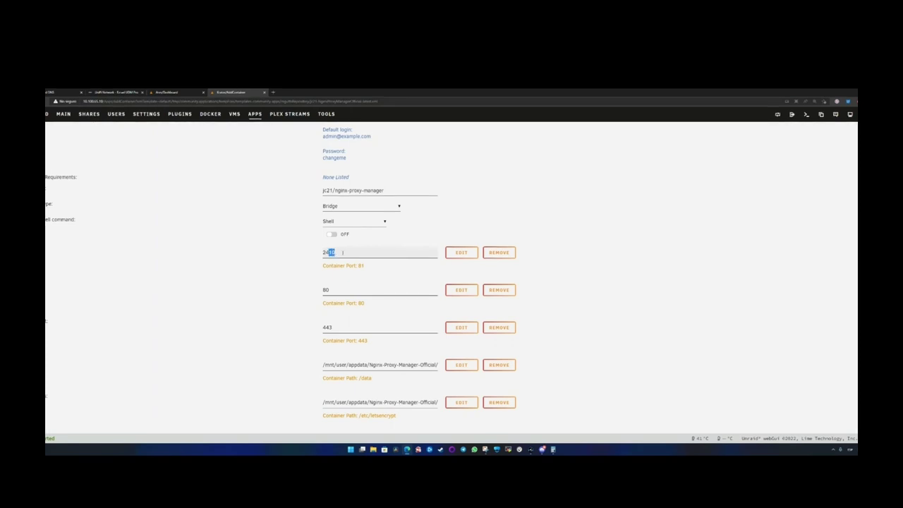
pyautogui.click(340, 251)
pyautogui.doubleClick(338, 252)
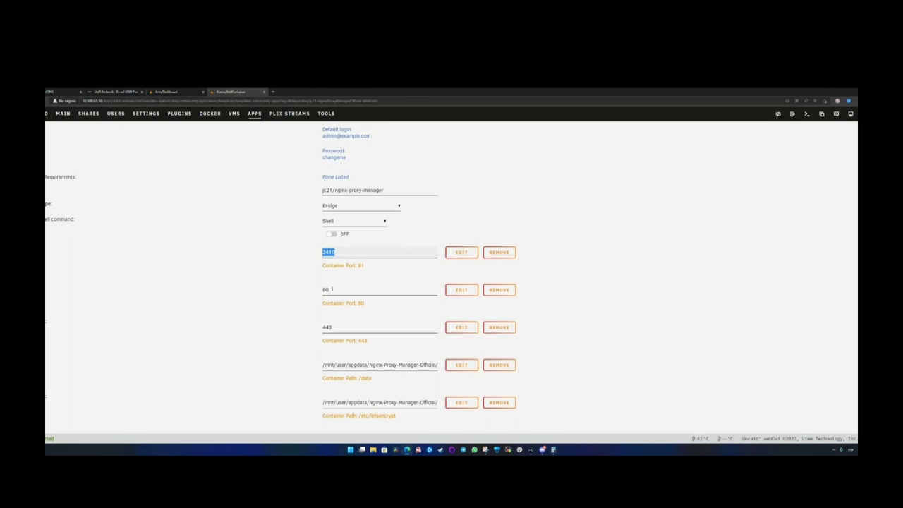
pyautogui.click(331, 290)
pyautogui.scroll(-2, 262, 294)
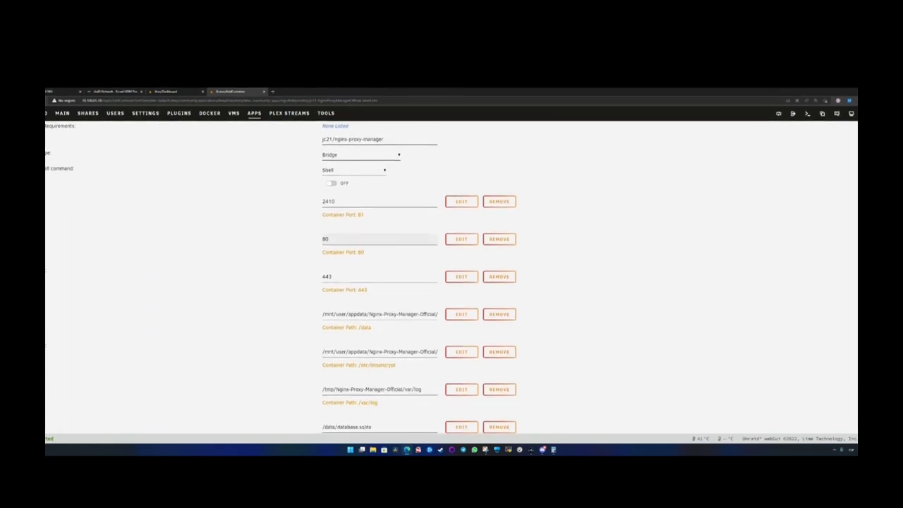
# - Set the host ports for container ports 80 and 443 to 1880 and 18443
pyautogui.click(56, 235)
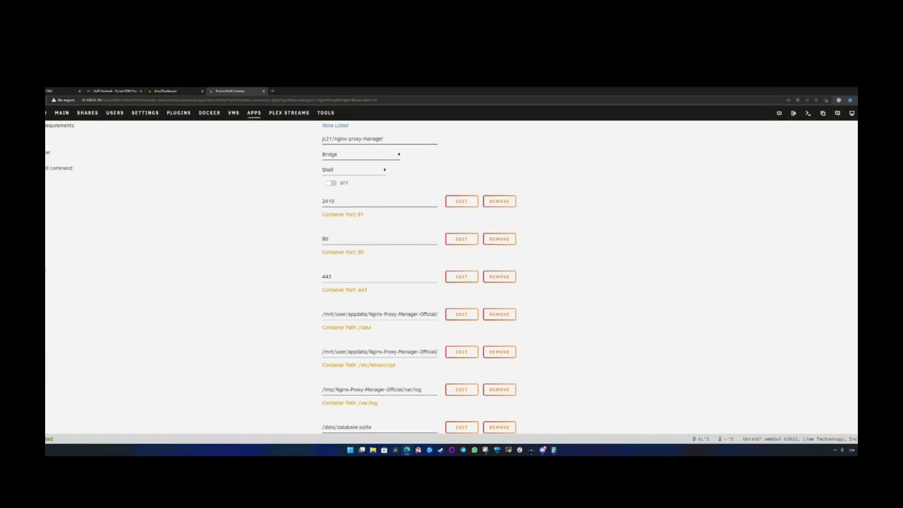
pyautogui.moveTo(330, 239); pyautogui.dragTo(317, 240)
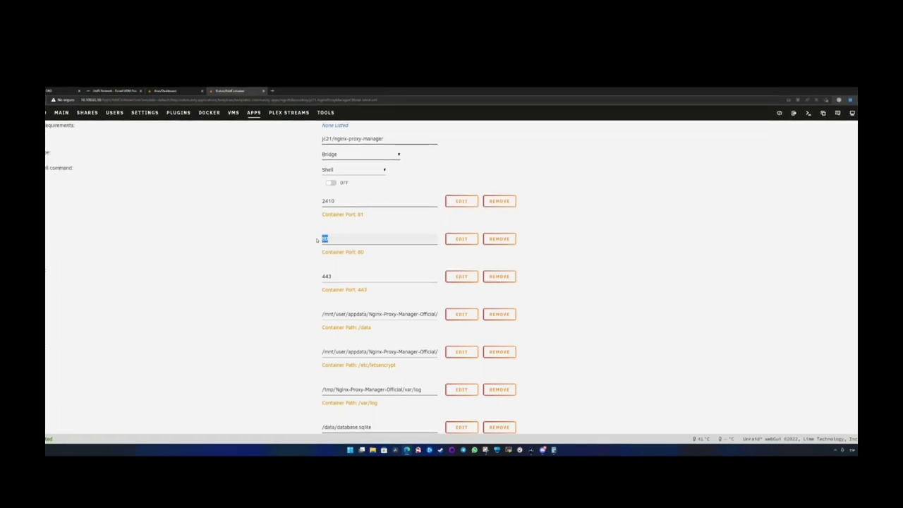
pyautogui.press('Tab')
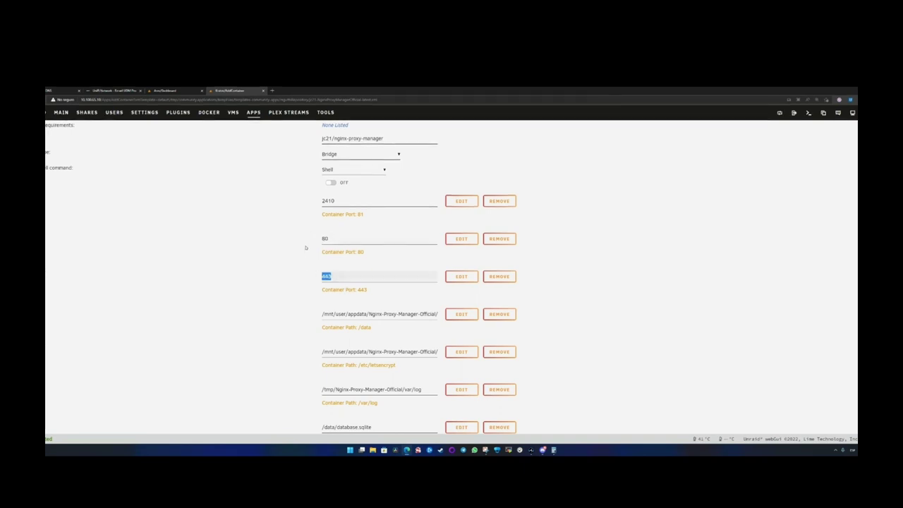
pyautogui.click(336, 239)
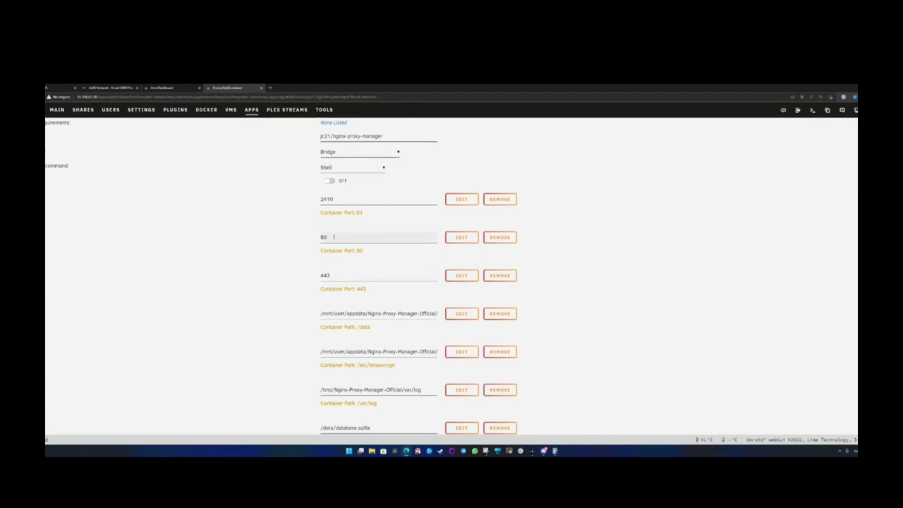
pyautogui.doubleClick(333, 237)
pyautogui.click(333, 237)
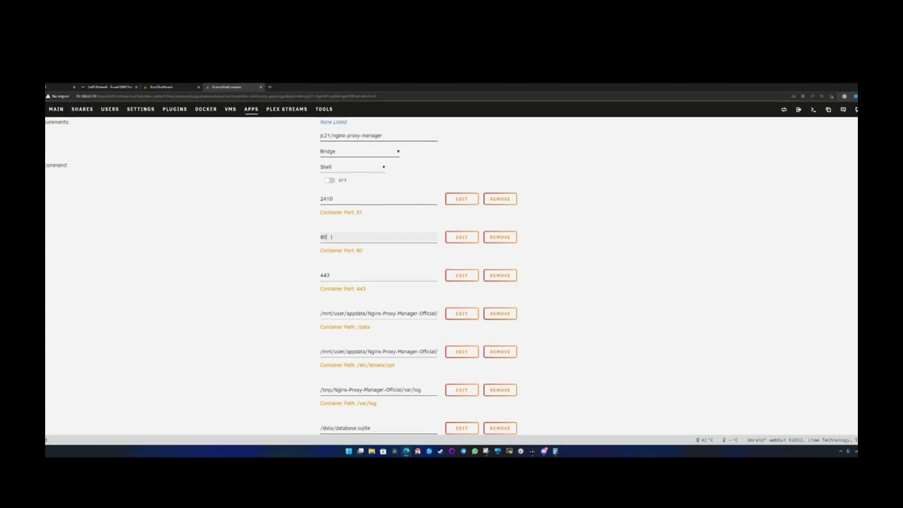
pyautogui.hotkey('ctrl', 'a')
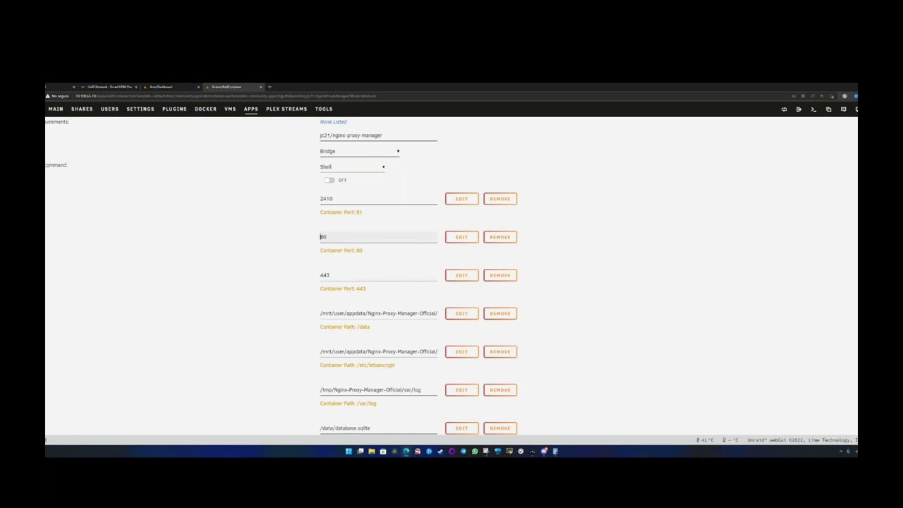
pyautogui.write('1880')
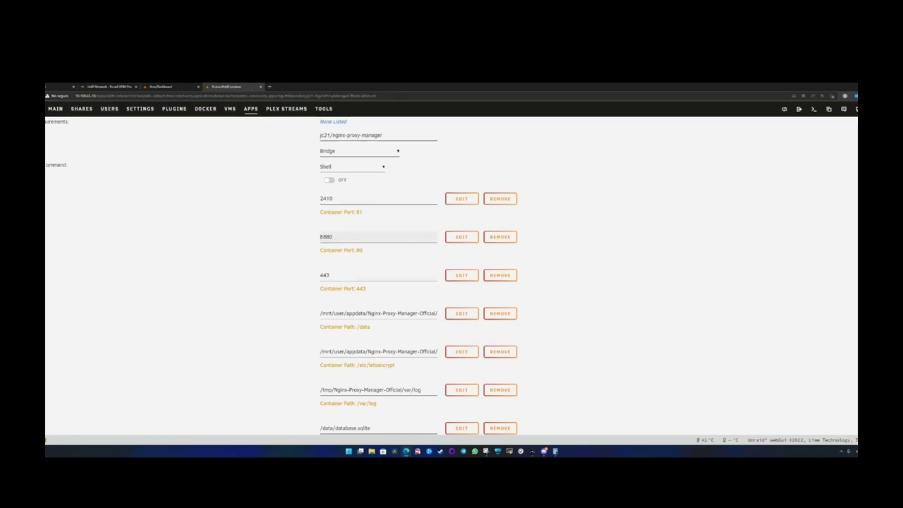
pyautogui.click(340, 277)
pyautogui.write('1')
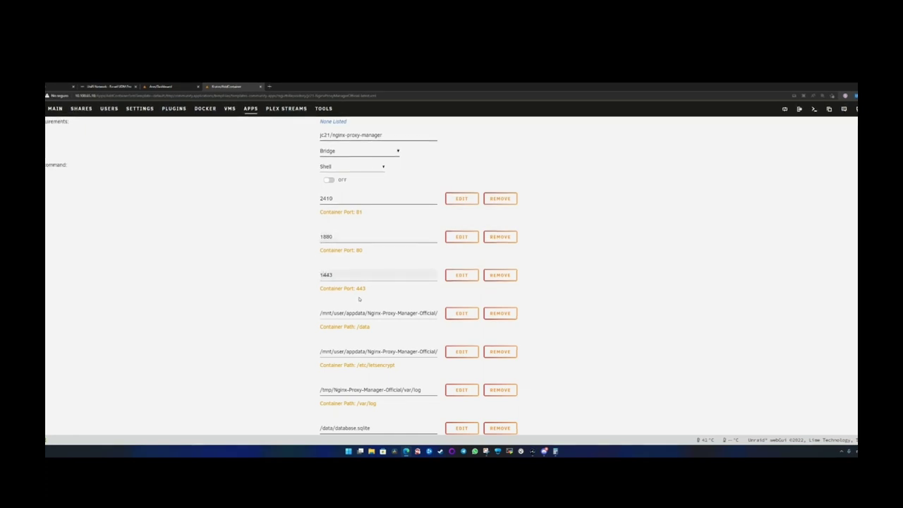
pyautogui.write('8')
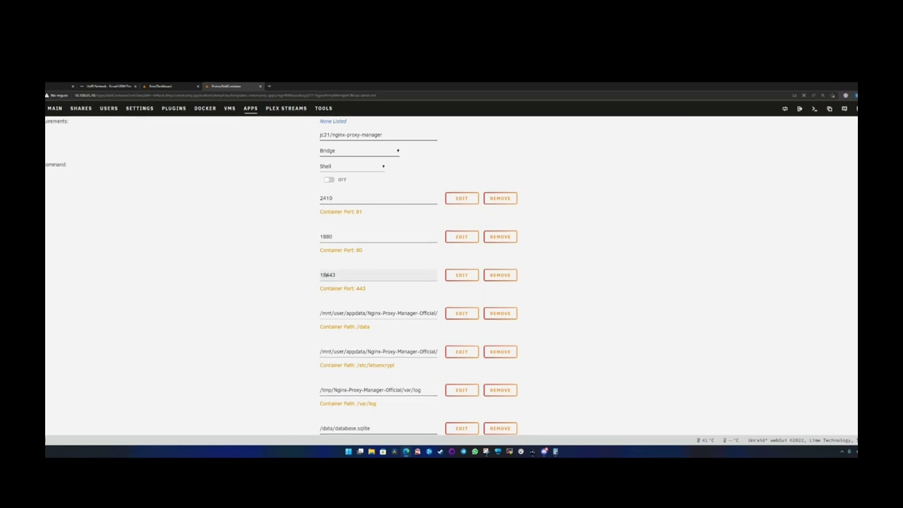
pyautogui.hotkey('shift', 'Home')
pyautogui.press('End')
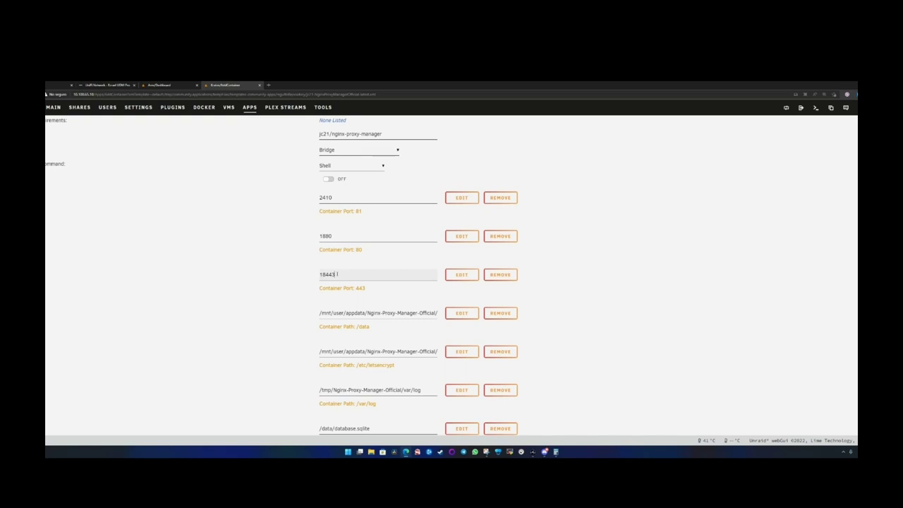
pyautogui.moveTo(346, 275); pyautogui.dragTo(299, 276)
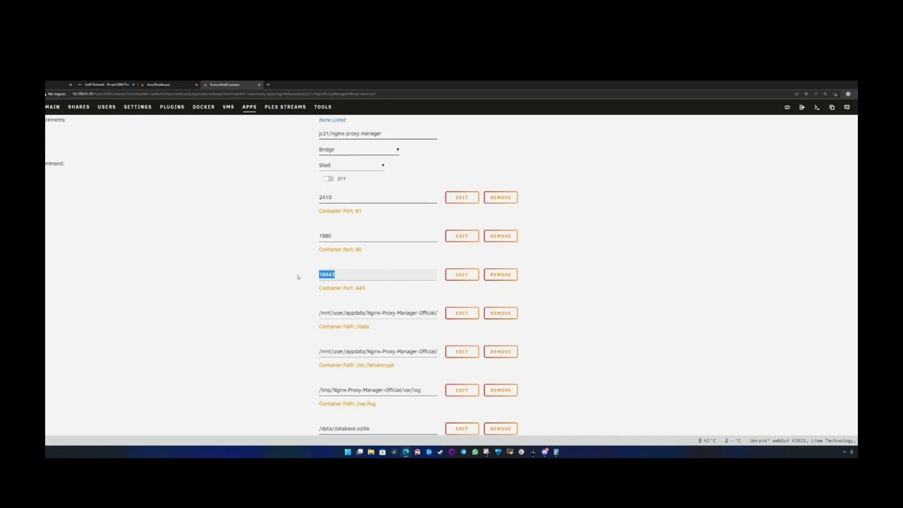
# - Change those host ports to 2016 for port 80 and 1620 for port 443
pyautogui.moveTo(350, 235); pyautogui.dragTo(299, 238)
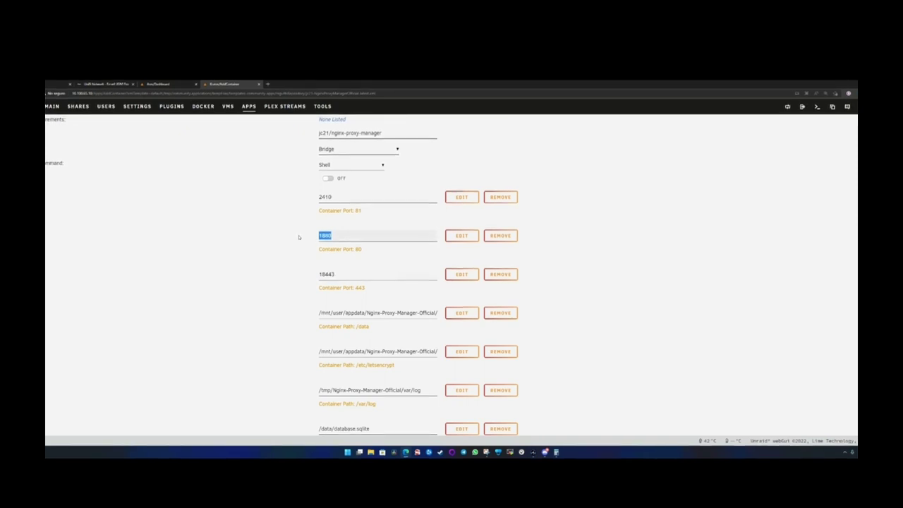
pyautogui.write('2016')
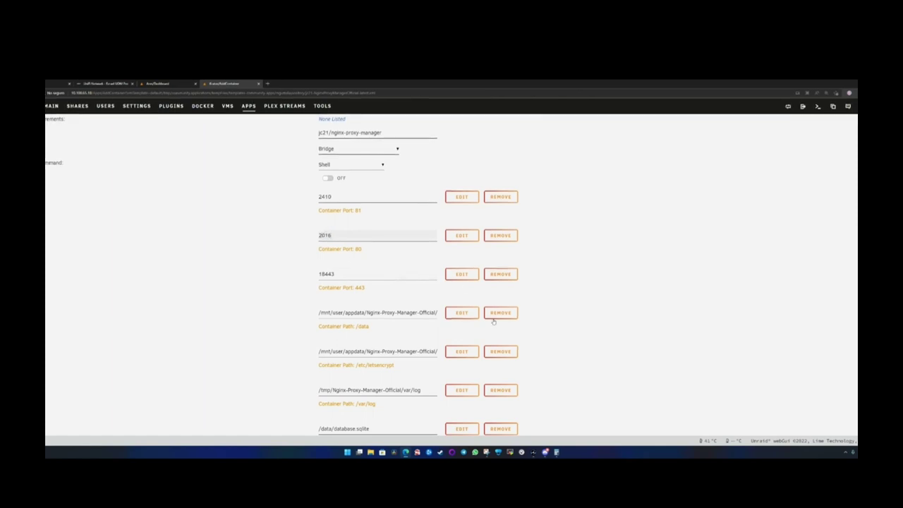
pyautogui.moveTo(343, 273); pyautogui.dragTo(301, 274)
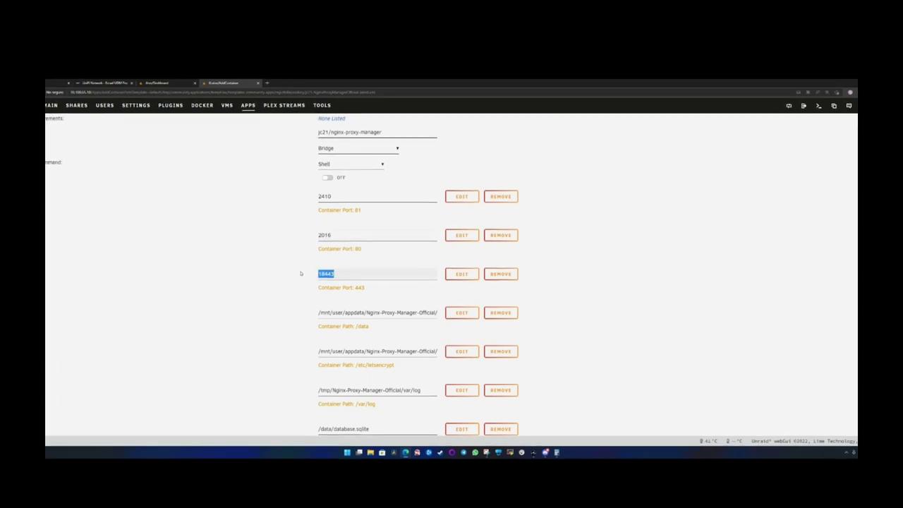
pyautogui.write('1620')
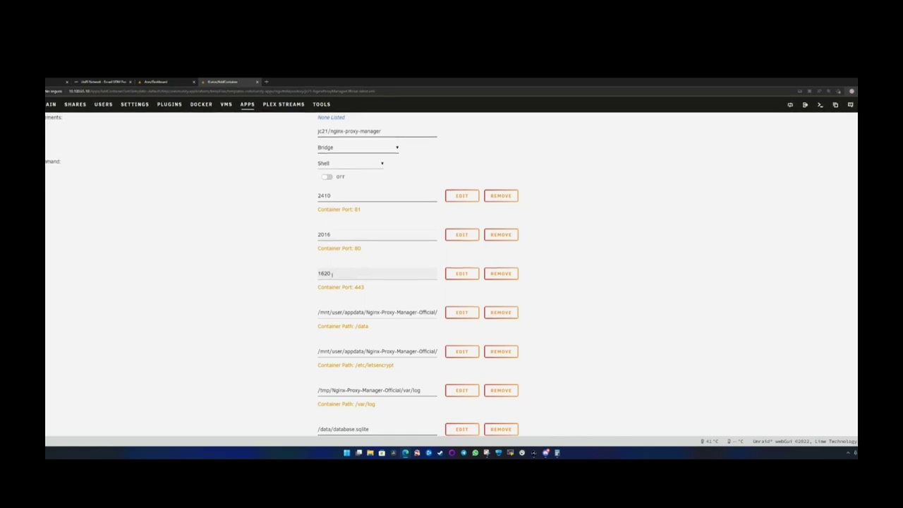
pyautogui.scroll(-2, 282, 323)
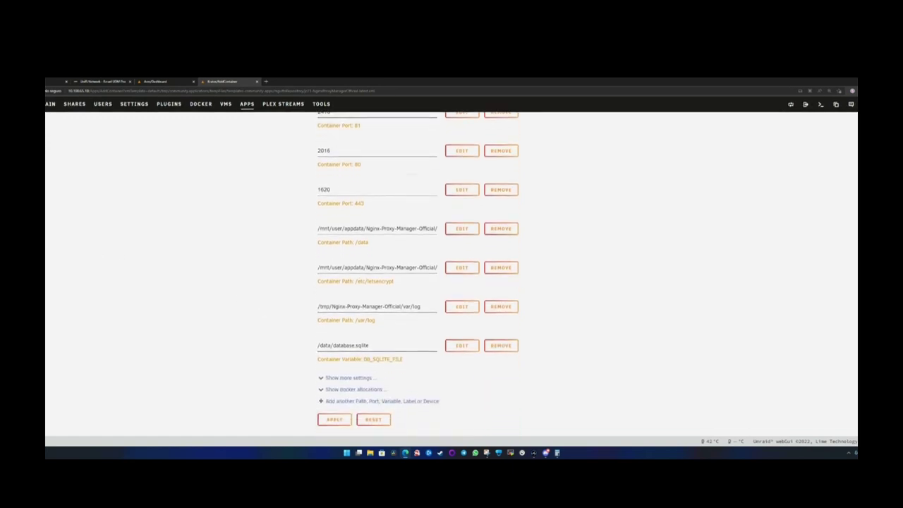
pyautogui.click(320, 233)
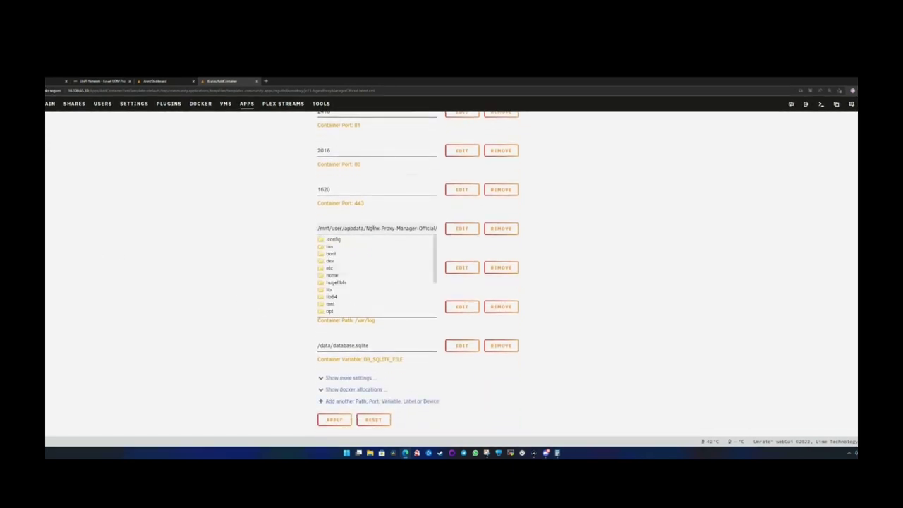
pyautogui.moveTo(377, 228); pyautogui.dragTo(441, 230)
pyautogui.click(400, 229)
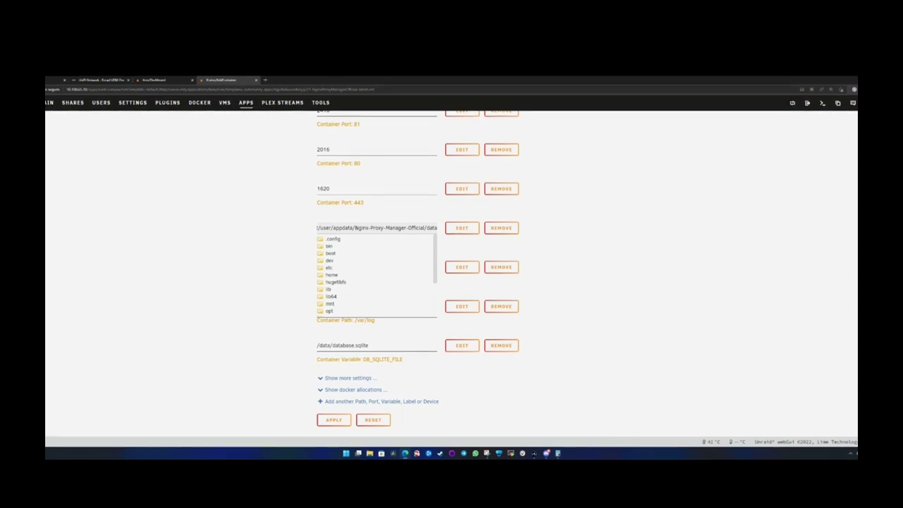
pyautogui.moveTo(355, 228); pyautogui.dragTo(426, 228)
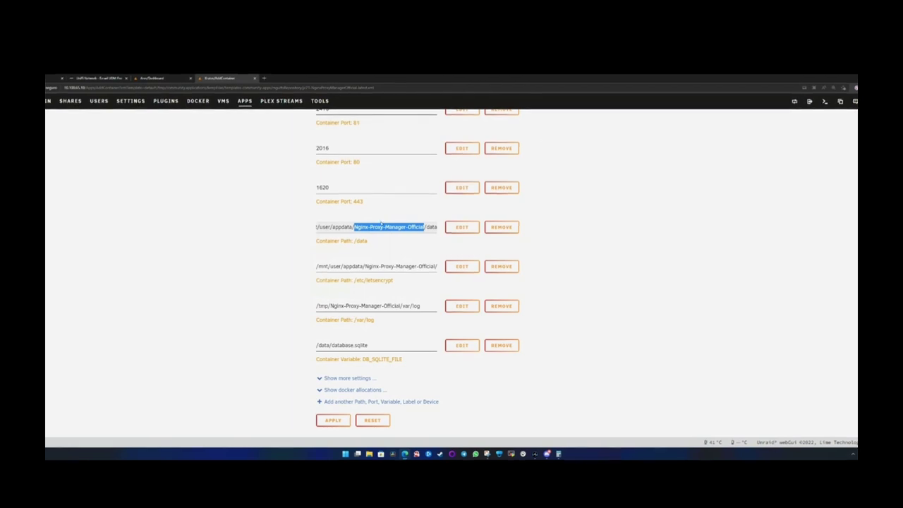
pyautogui.click(355, 226)
pyautogui.moveTo(355, 226); pyautogui.dragTo(424, 226)
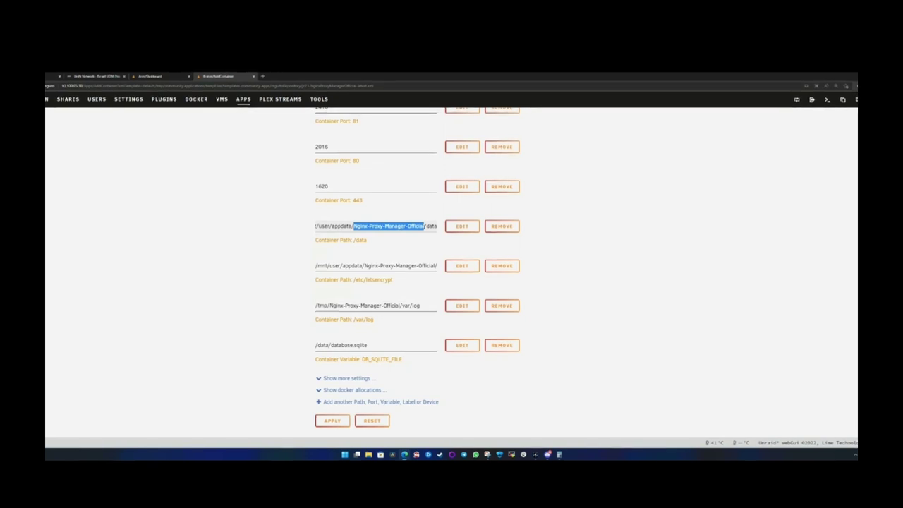
pyautogui.scroll(4, 384, 244)
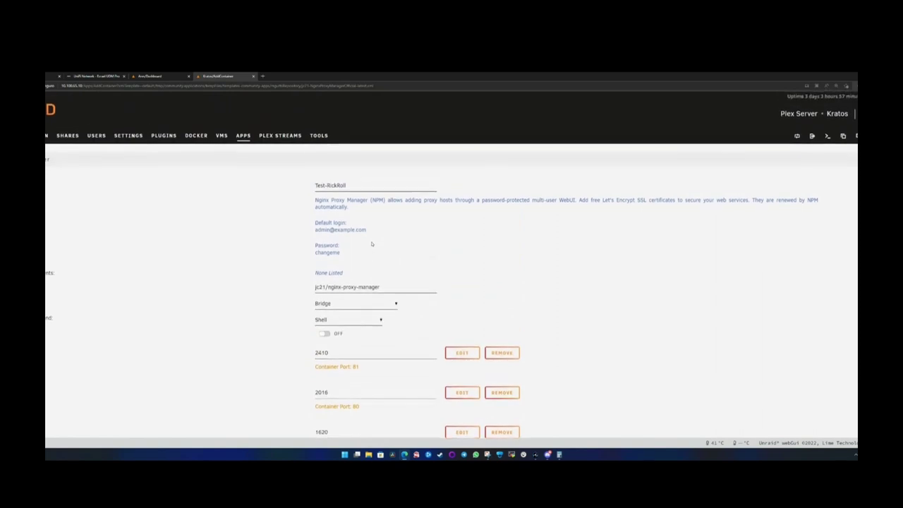
# - Replace Nginx-Proxy-Manager-Official with test-rickroll in the /data, /etc/letsencrypt and /var/log paths
pyautogui.tripleClick(353, 188)
pyautogui.scroll(-4, 373, 243)
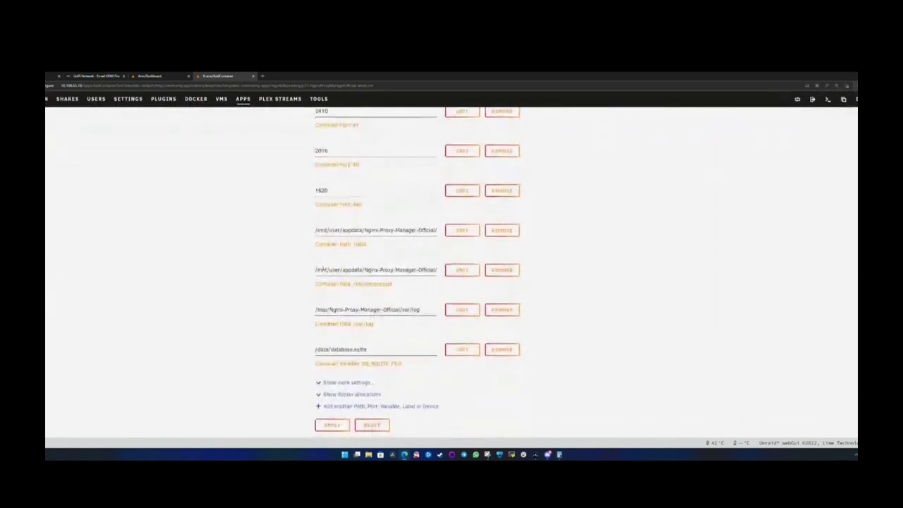
pyautogui.moveTo(362, 226); pyautogui.dragTo(426, 226)
pyautogui.write('test')
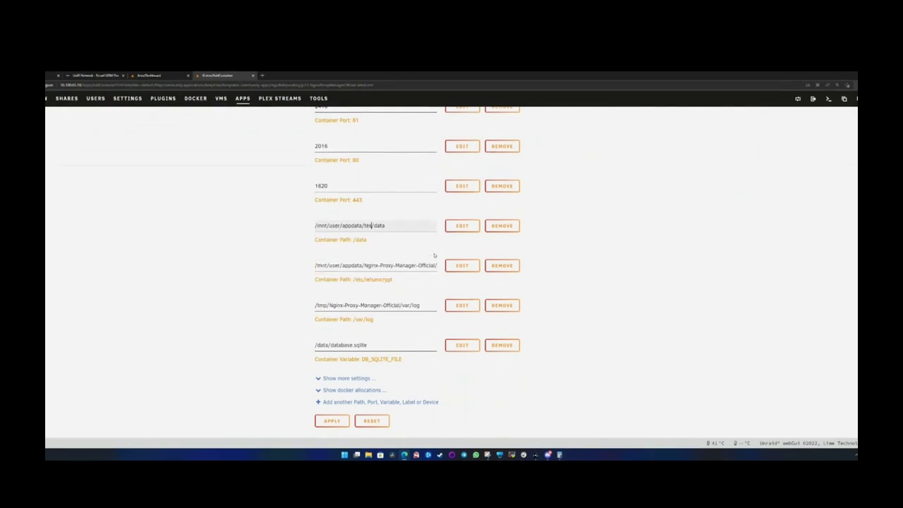
pyautogui.write('-rick')
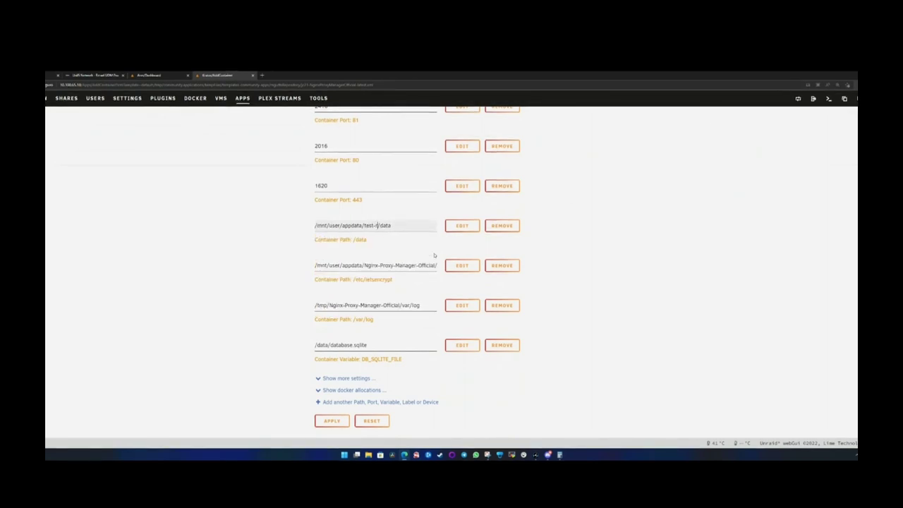
pyautogui.write('ro')
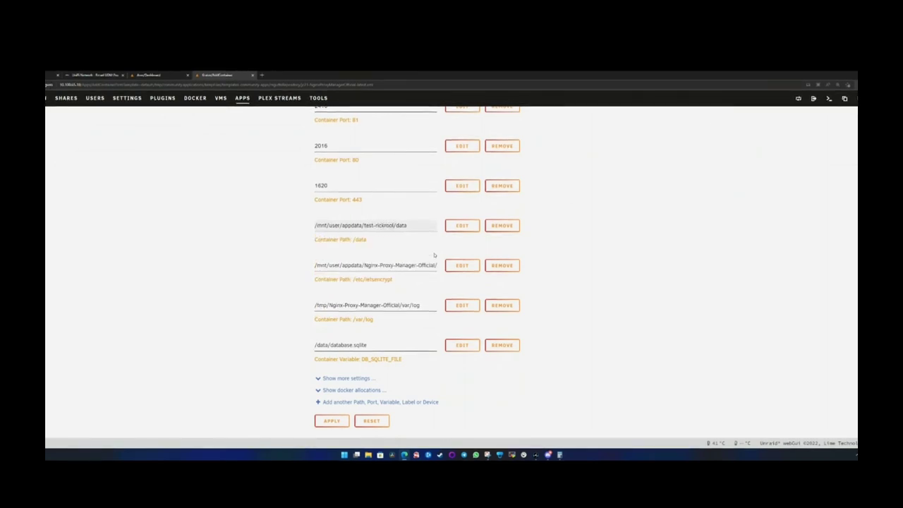
pyautogui.write('ll')
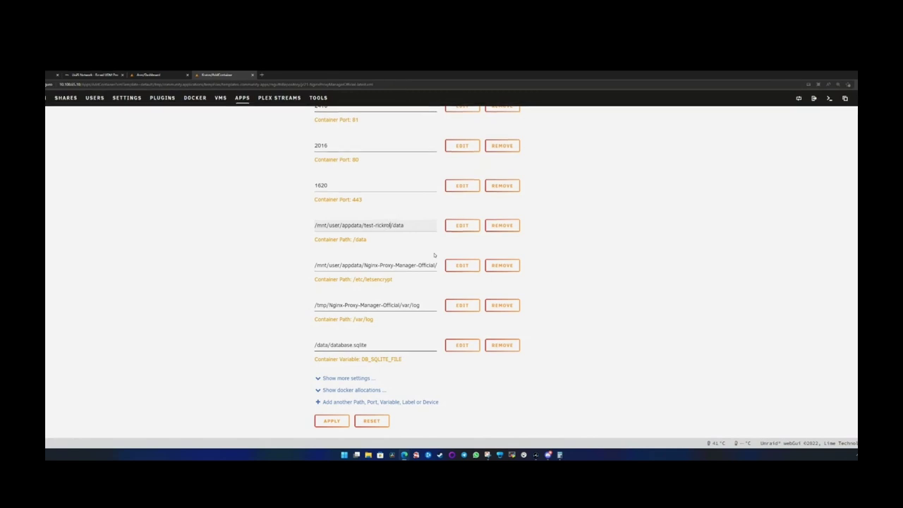
pyautogui.click(396, 225)
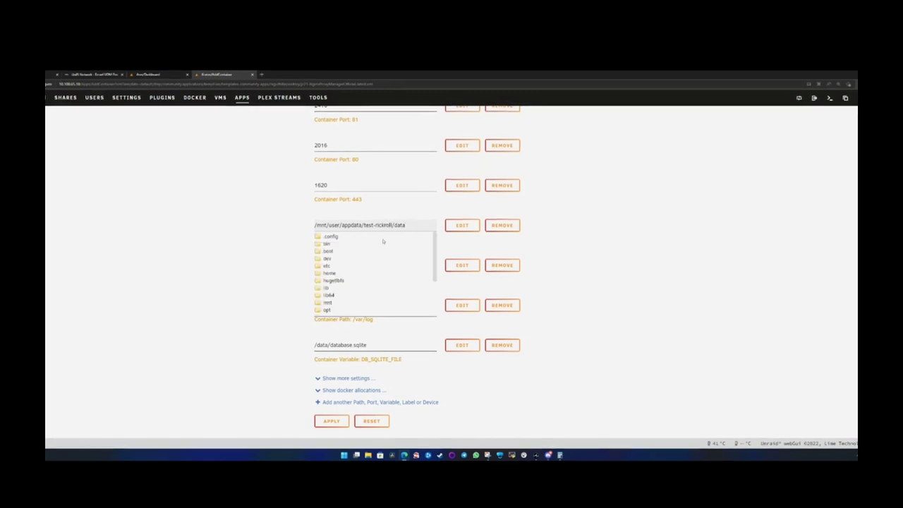
pyautogui.click(248, 248)
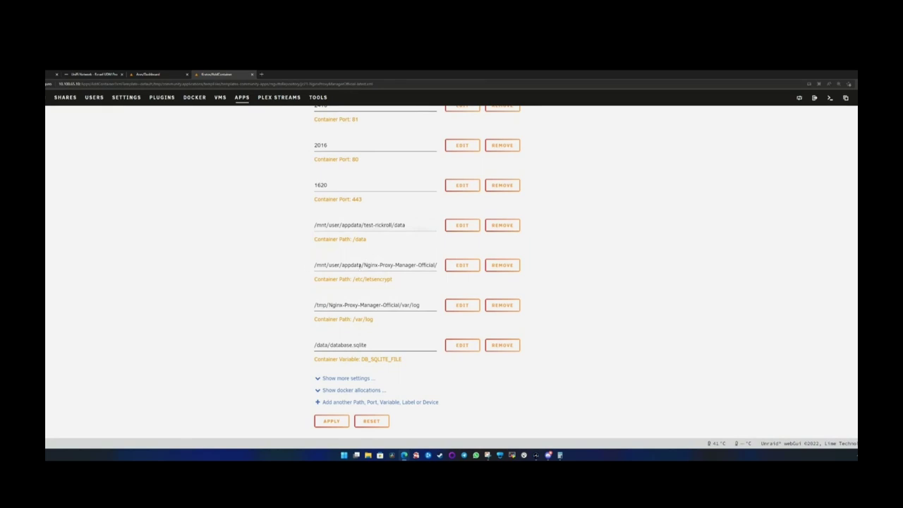
pyautogui.moveTo(363, 224); pyautogui.dragTo(393, 224)
pyautogui.hotkey('ctrl', 'c')
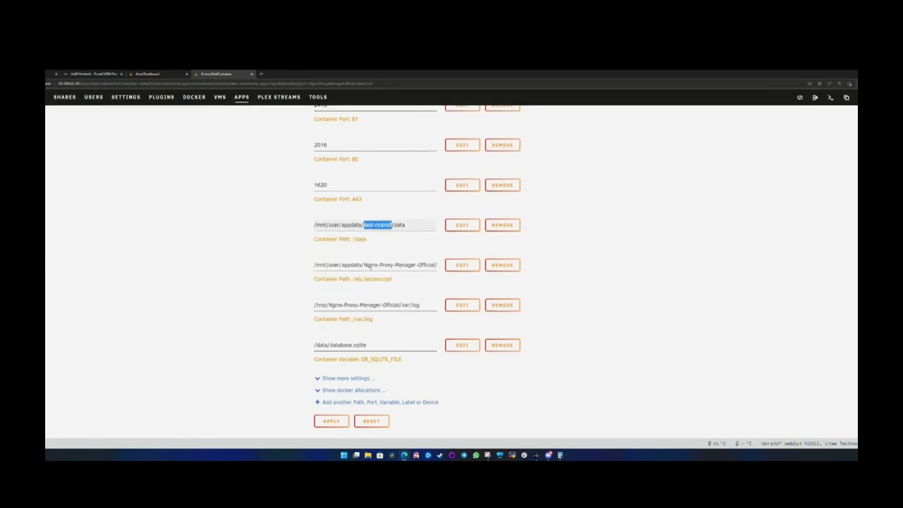
pyautogui.moveTo(364, 265); pyautogui.dragTo(439, 265)
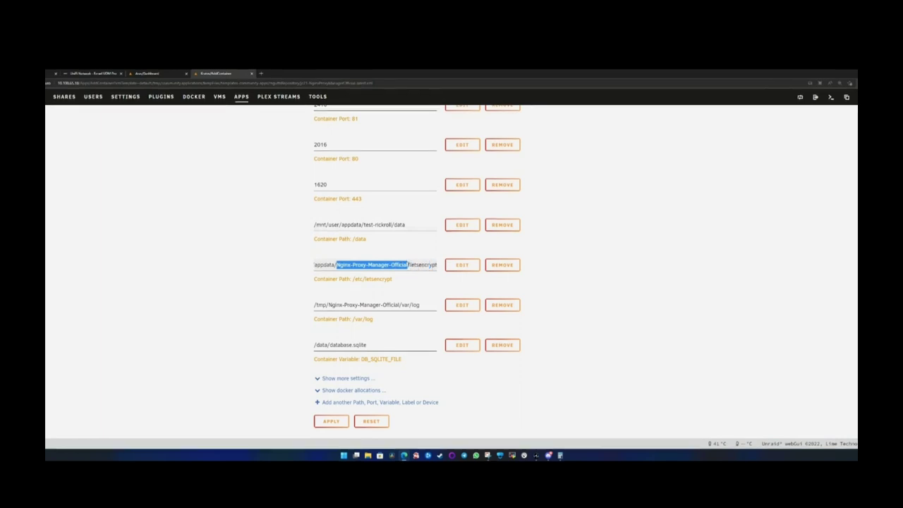
pyautogui.hotkey('ctrl', 'v')
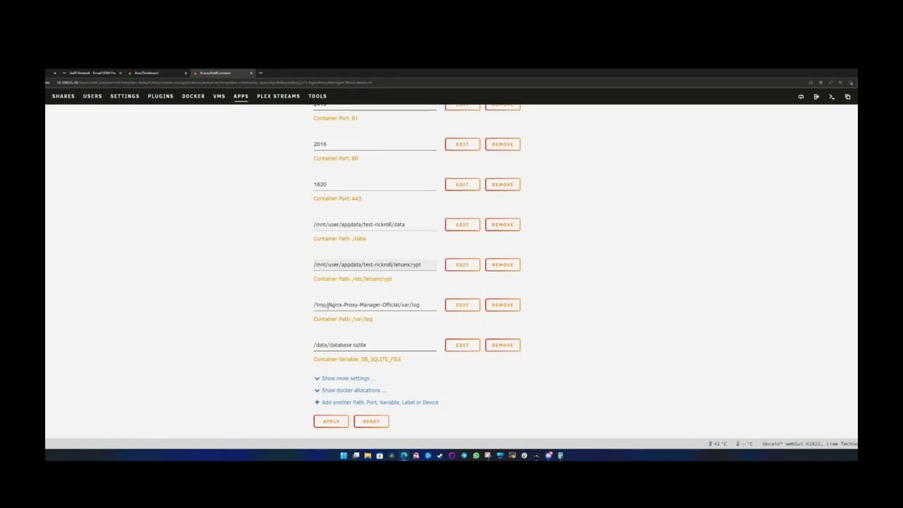
pyautogui.moveTo(327, 305); pyautogui.dragTo(399, 305)
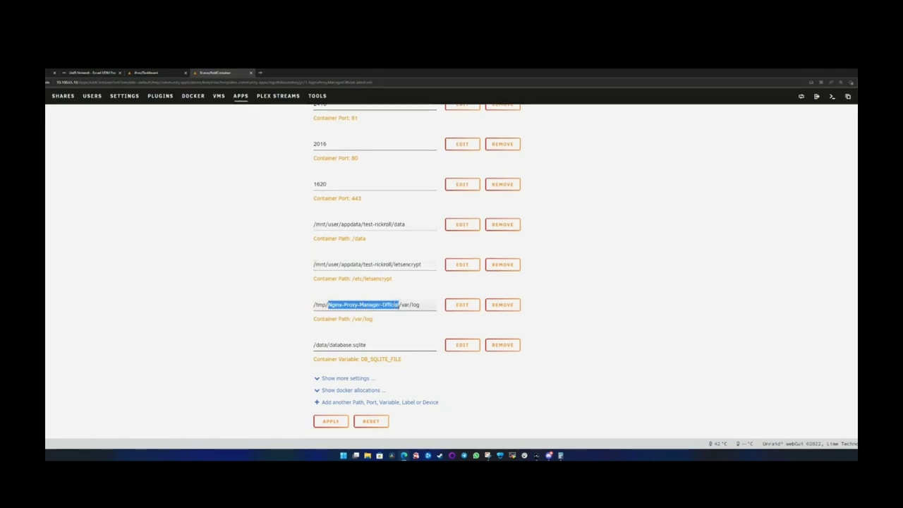
pyautogui.hotkey('ctrl', 'v')
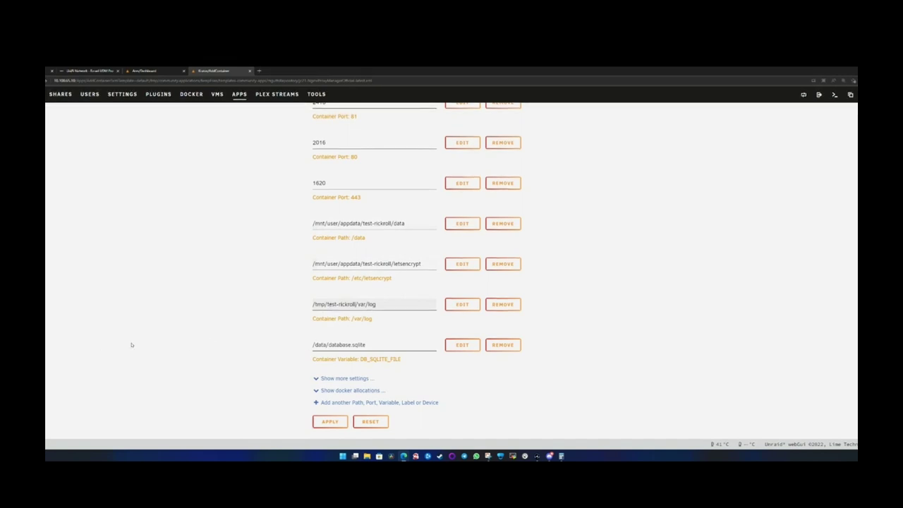
# - Expand 'Show more settings' to show the port 3000 mapping and focus its field
pyautogui.moveTo(388, 345); pyautogui.dragTo(264, 352)
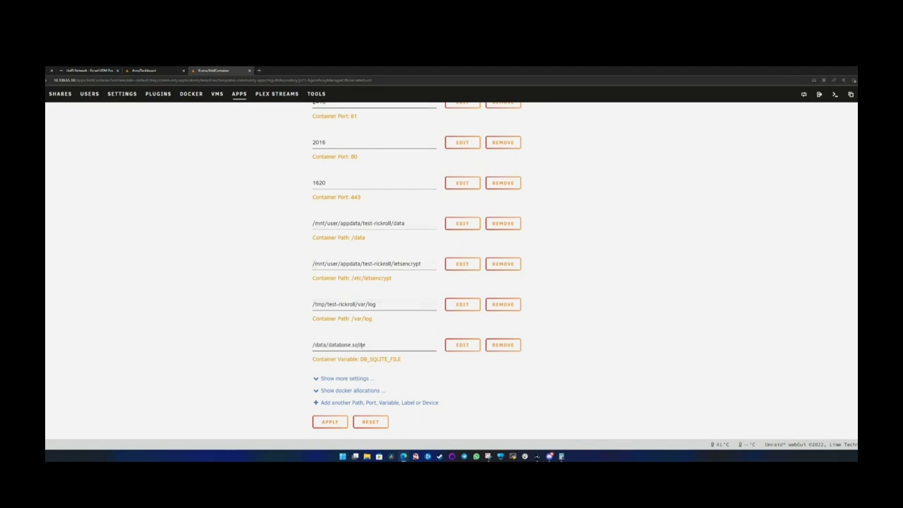
pyautogui.click(343, 379)
pyautogui.scroll(-1, 324, 346)
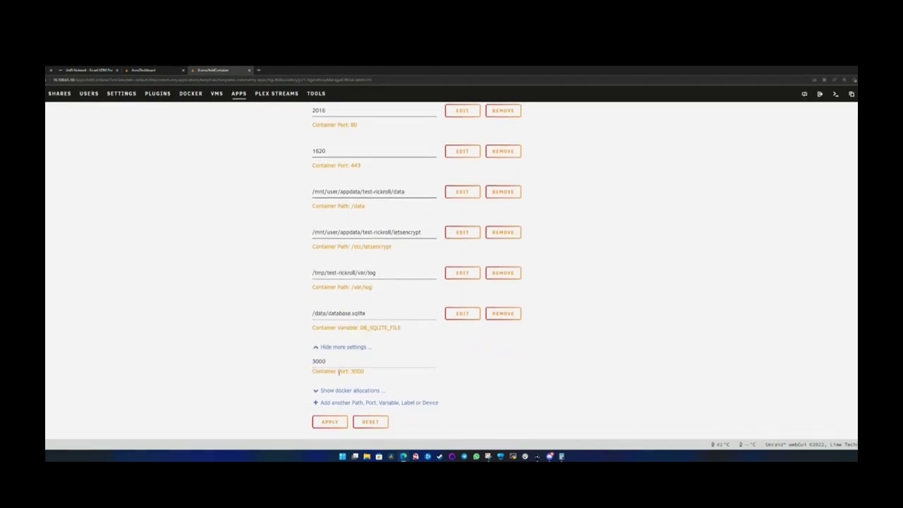
pyautogui.click(342, 347)
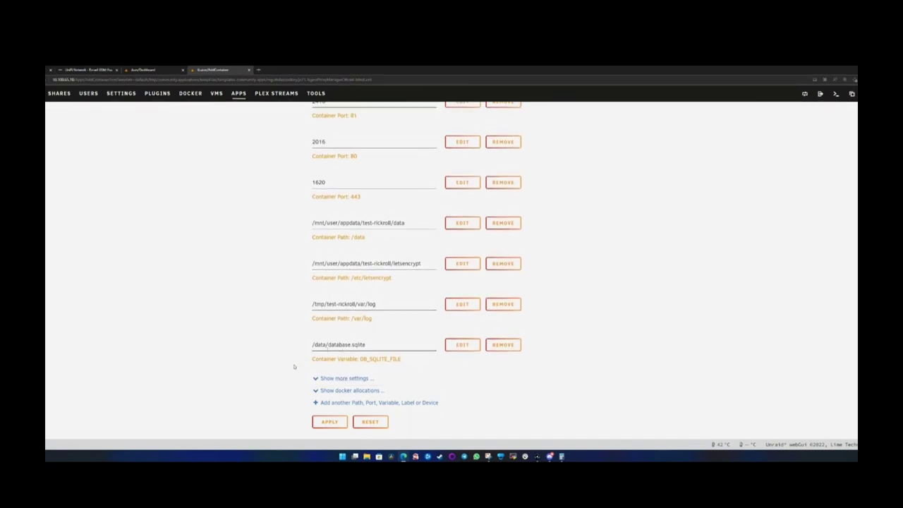
pyautogui.scroll(5, 291, 367)
pyautogui.scroll(-5, 285, 369)
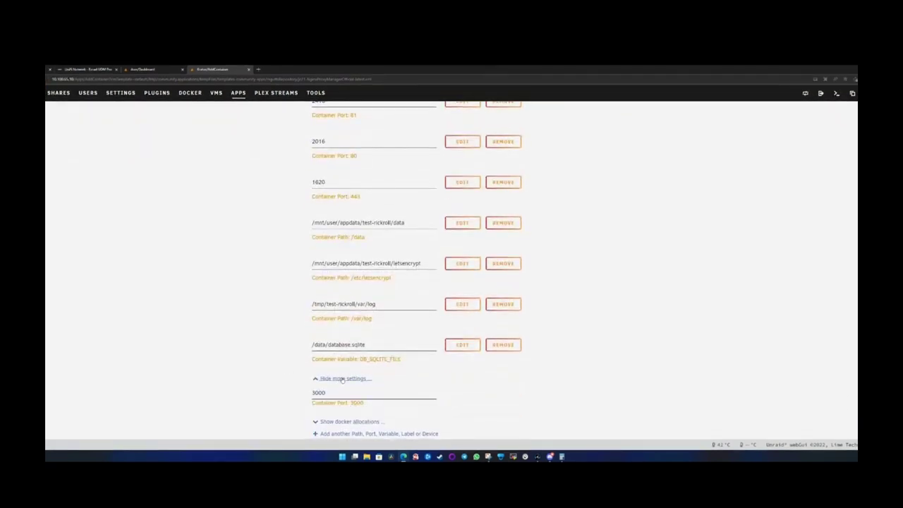
pyautogui.click(342, 379)
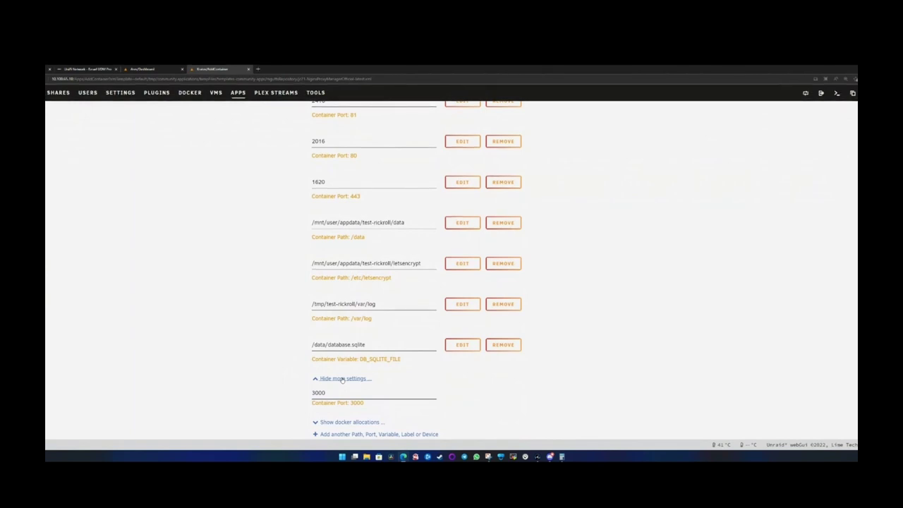
pyautogui.scroll(1, 183, 284)
pyautogui.scroll(2, 236, 247)
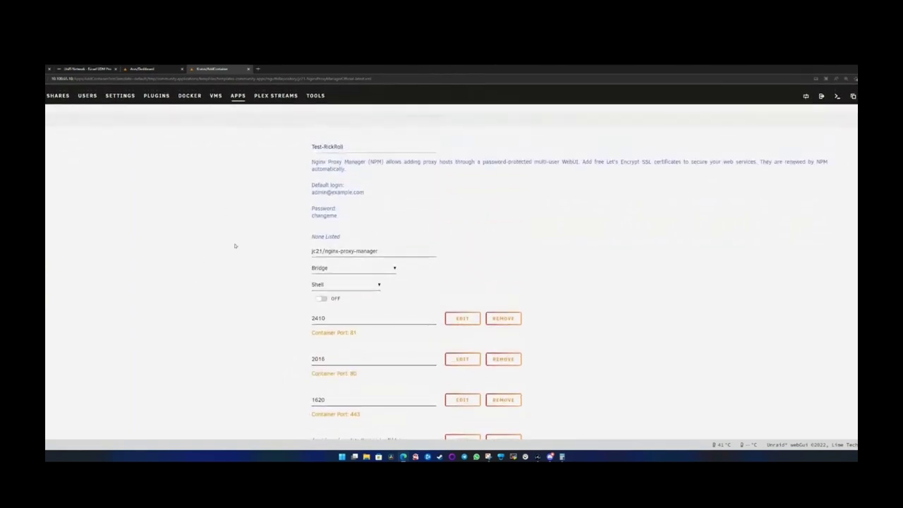
pyautogui.scroll(-4, 264, 370)
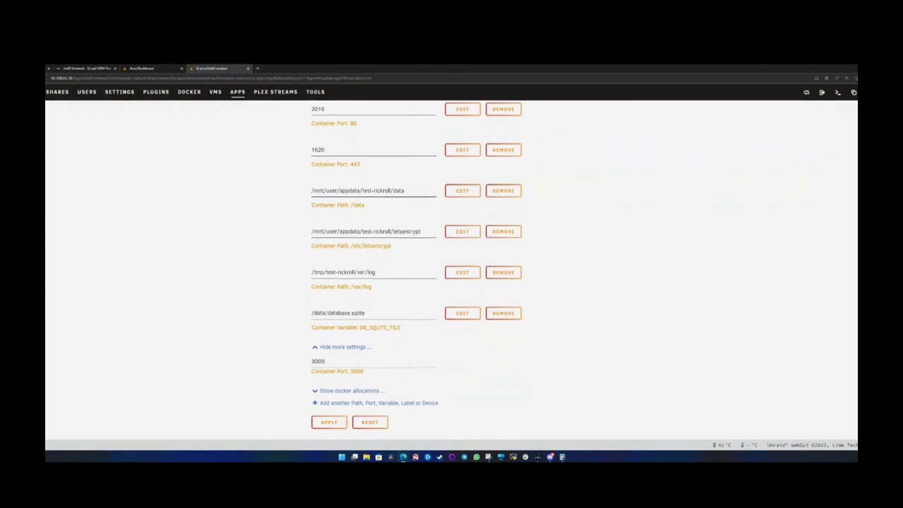
pyautogui.click(327, 362)
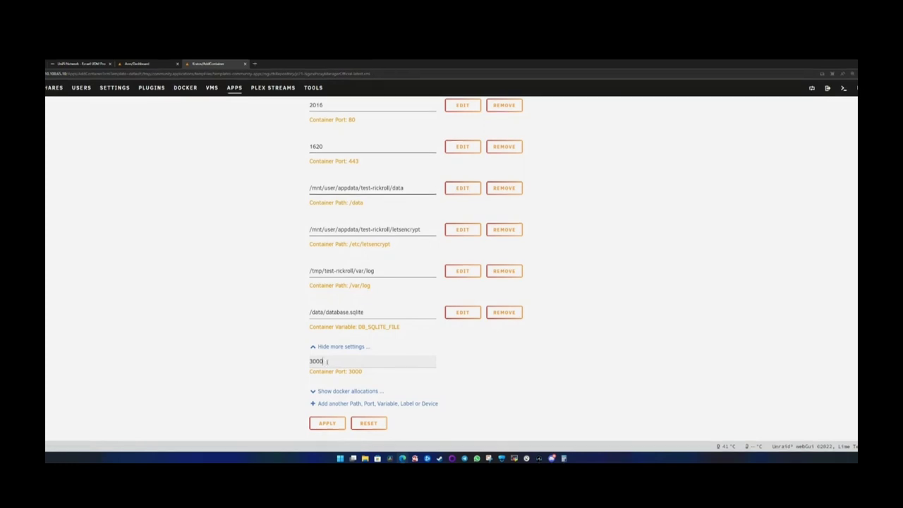
# - Change the extra host port from 3000 to 3005 and list the docker port allocations
pyautogui.moveTo(329, 362); pyautogui.dragTo(302, 364)
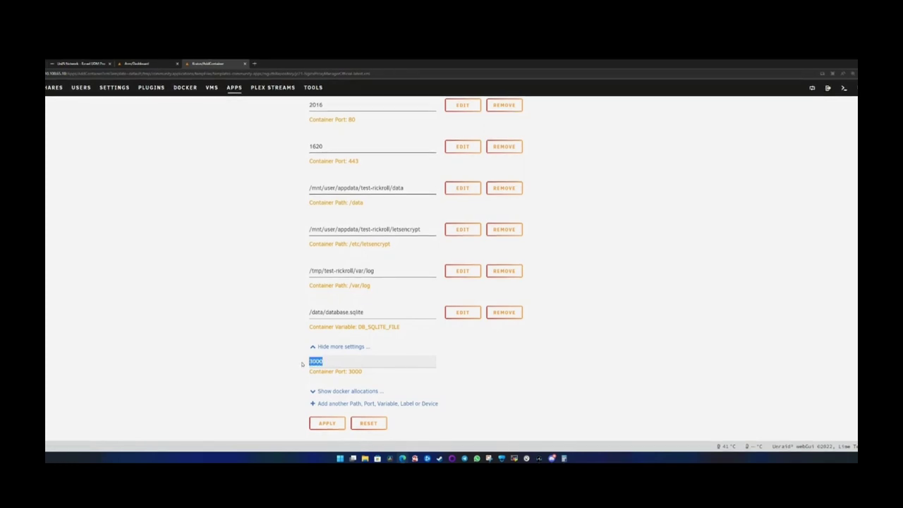
pyautogui.click(339, 362)
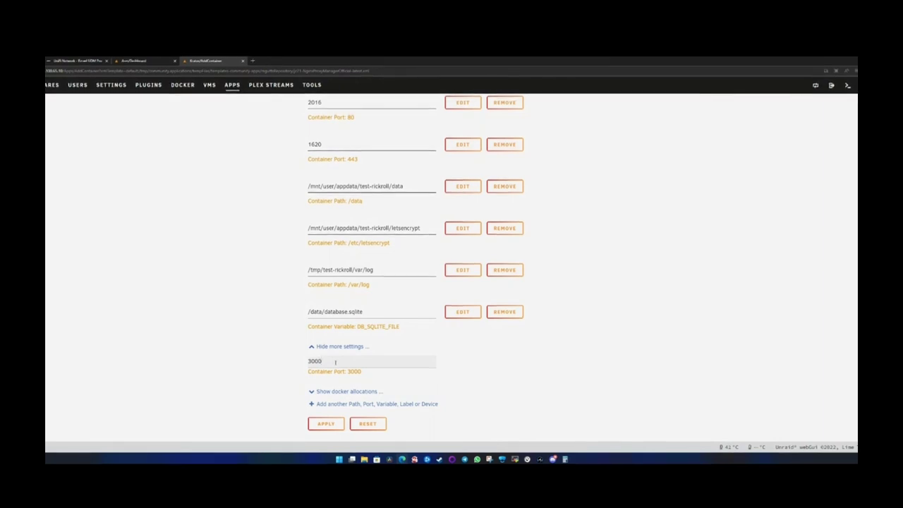
pyautogui.moveTo(335, 363); pyautogui.dragTo(304, 363)
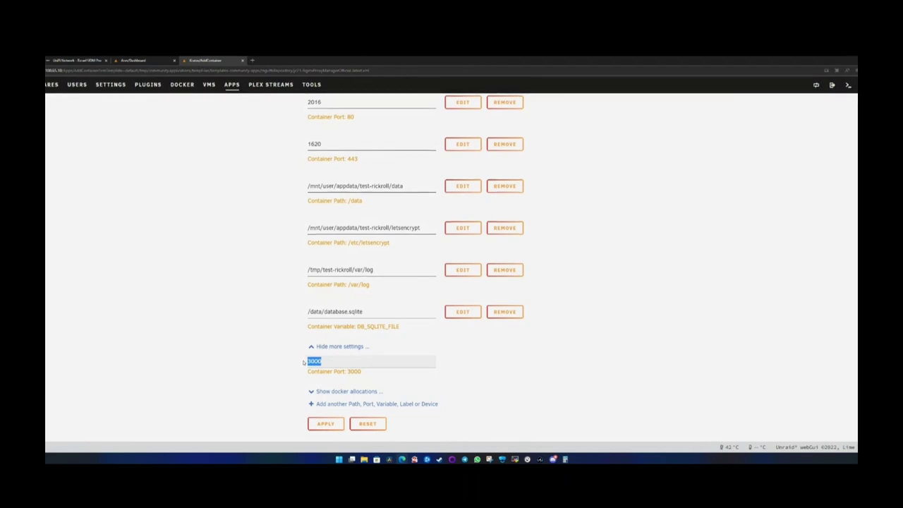
pyautogui.click(329, 361)
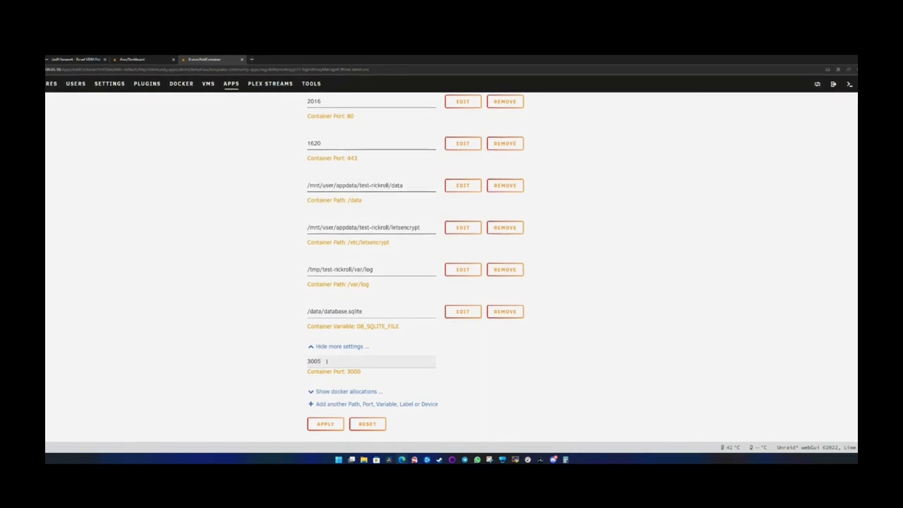
pyautogui.press('BackSpace')
pyautogui.write('5')
pyautogui.click(262, 389)
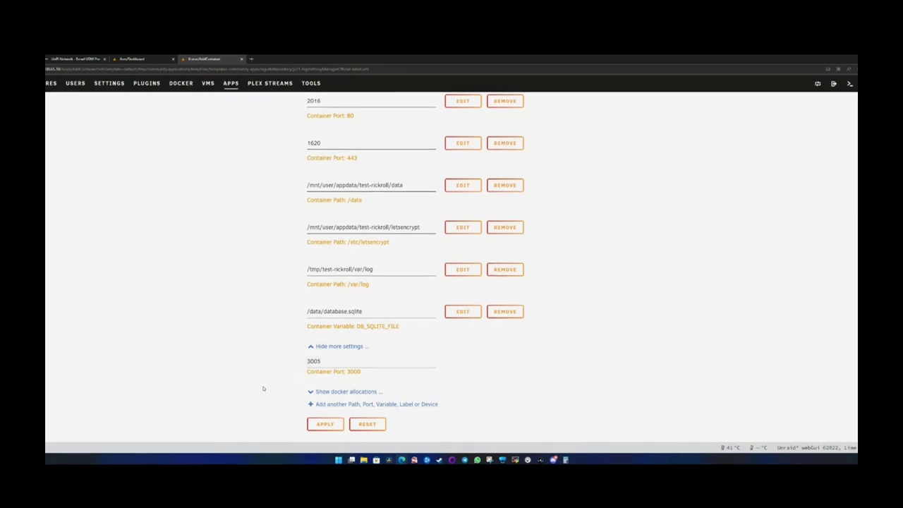
pyautogui.click(341, 392)
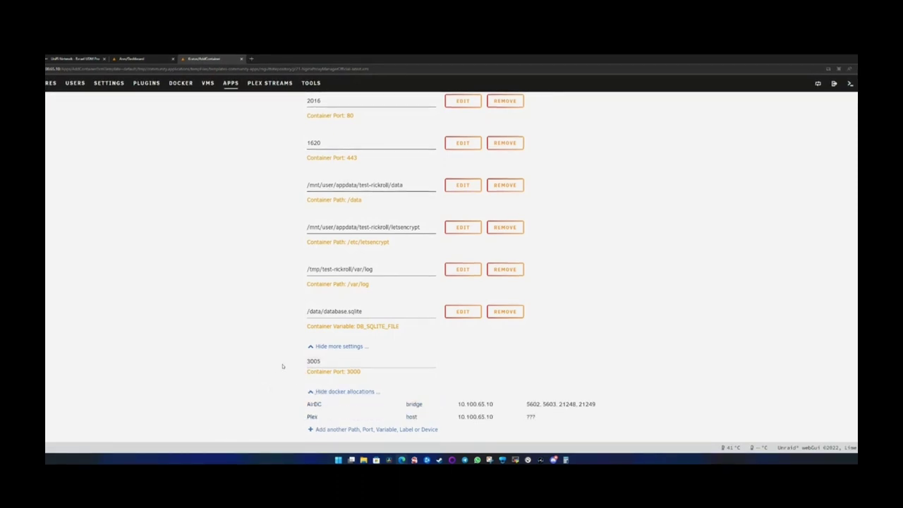
# - Check AirDC's ports 5602, 5603, 21248, 21249 and Plex's ports, then hide the allocations
pyautogui.scroll(-1, 318, 369)
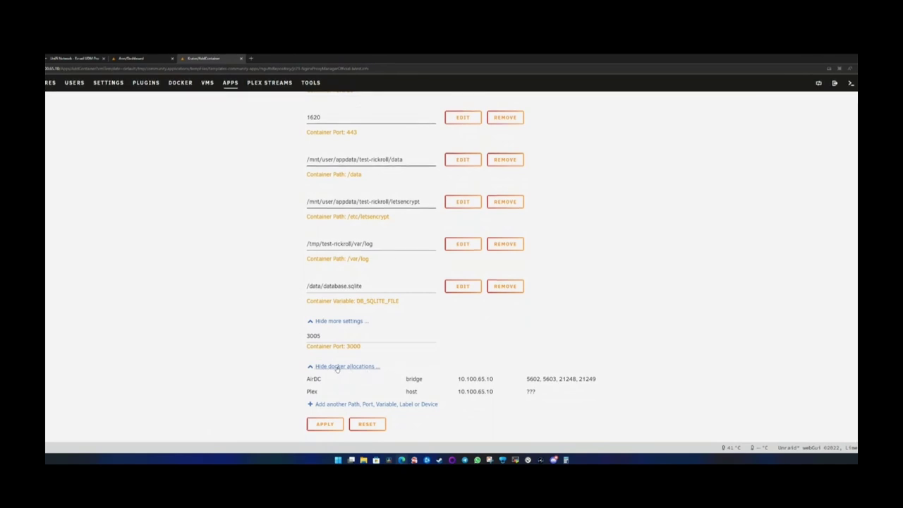
pyautogui.moveTo(526, 379); pyautogui.dragTo(599, 379)
pyautogui.click(545, 397)
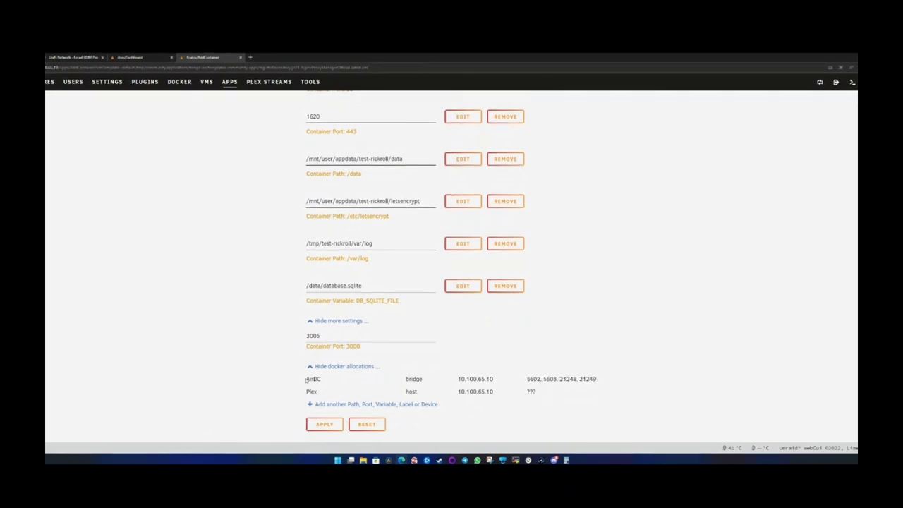
pyautogui.moveTo(307, 380); pyautogui.dragTo(544, 393)
pyautogui.click(546, 395)
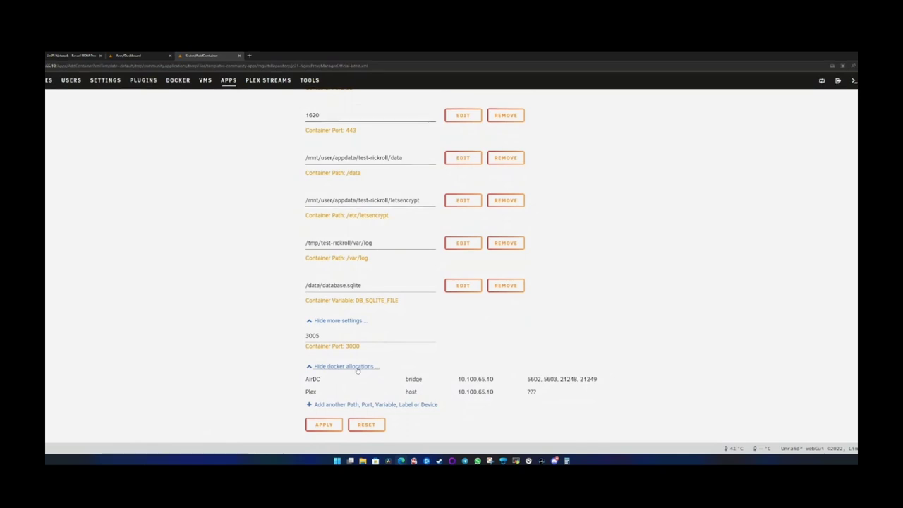
pyautogui.moveTo(528, 379); pyautogui.dragTo(590, 400)
pyautogui.click(590, 403)
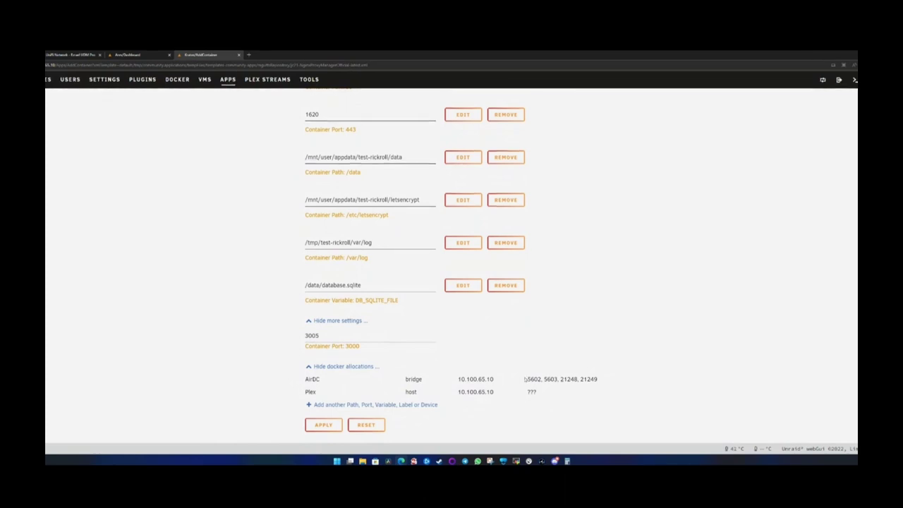
pyautogui.moveTo(528, 379); pyautogui.dragTo(571, 389)
pyautogui.click(566, 381)
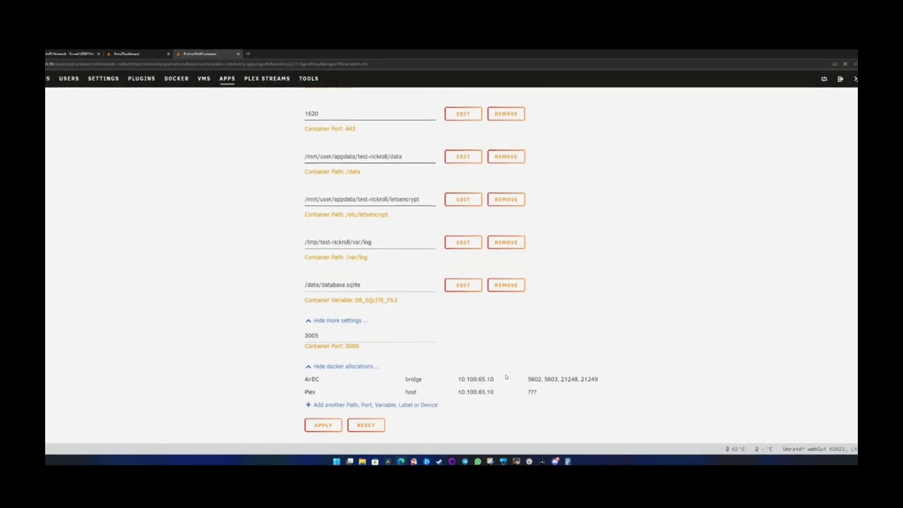
pyautogui.click(352, 366)
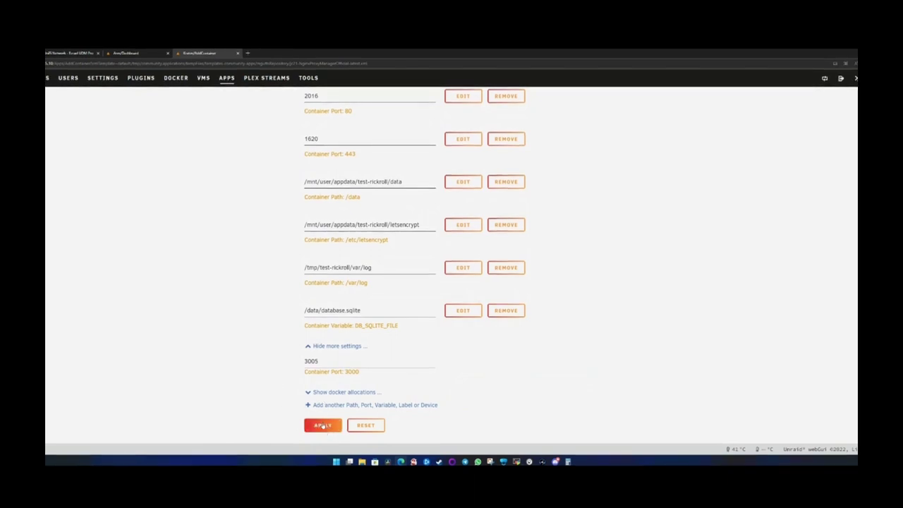
pyautogui.scroll(4, 236, 350)
pyautogui.scroll(2, 236, 350)
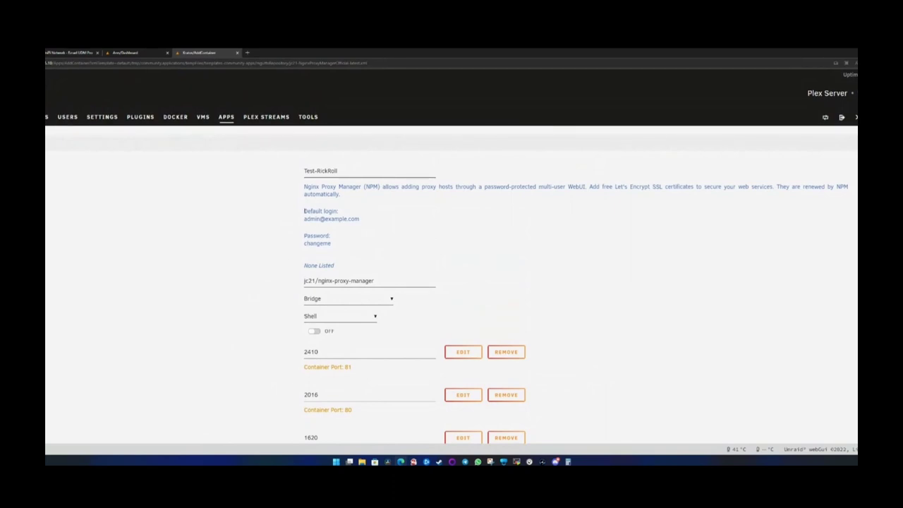
pyautogui.moveTo(304, 211); pyautogui.dragTo(341, 212)
pyautogui.click(301, 227)
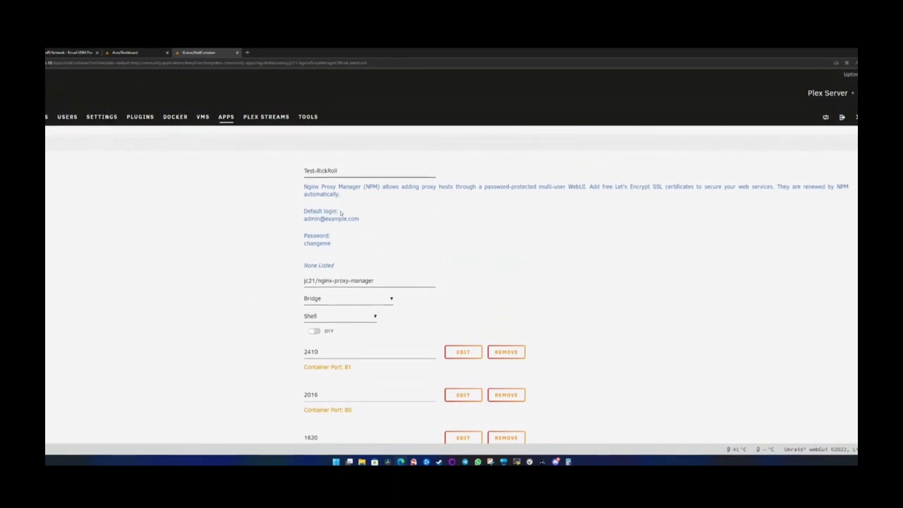
pyautogui.moveTo(303, 185); pyautogui.dragTo(354, 218)
pyautogui.click(353, 219)
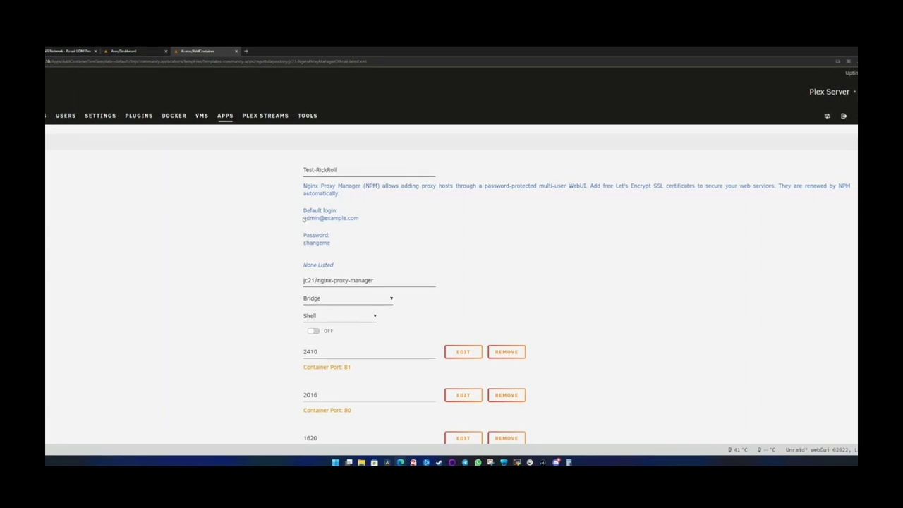
pyautogui.moveTo(304, 219)
pyautogui.mouseDown()
pyautogui.moveTo(358, 218)
pyautogui.moveTo(304, 218)
pyautogui.mouseUp()
pyautogui.hotkey('ctrl', 'c')
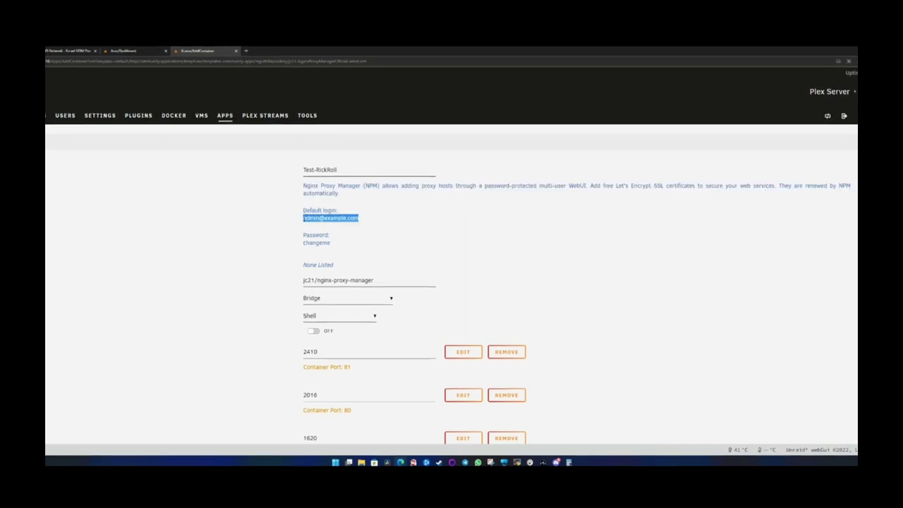
pyautogui.scroll(-5, 343, 313)
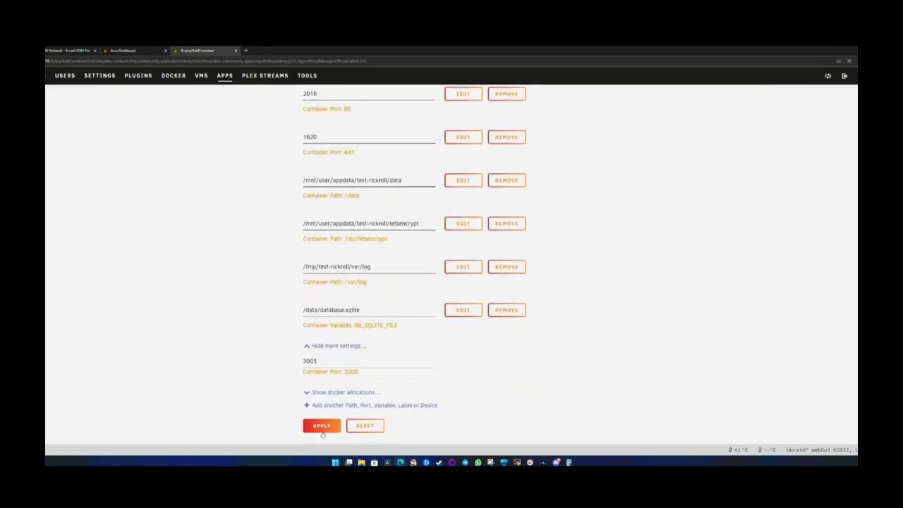
# - Apply the form to pull jc21/nginx-proxy-manager:latest and create the Test-RickRoll container
pyautogui.click(322, 428)
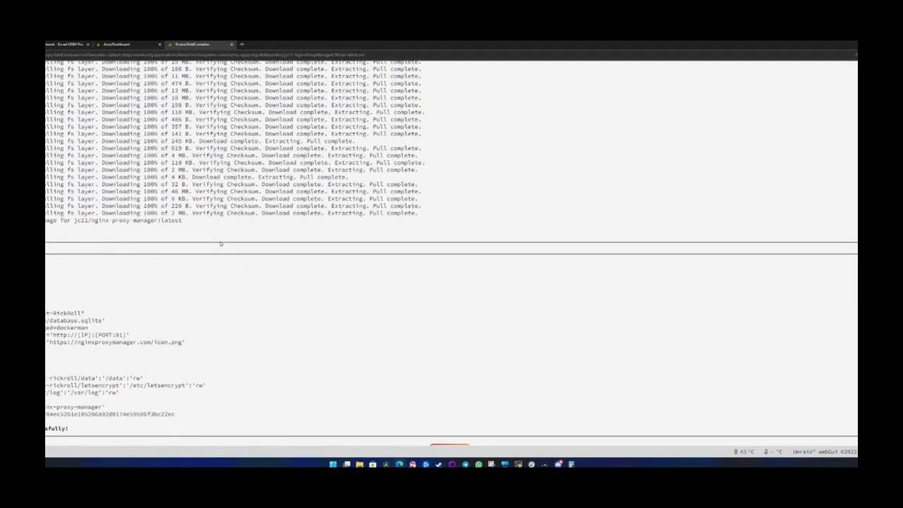
pyautogui.scroll(-1, 208, 278)
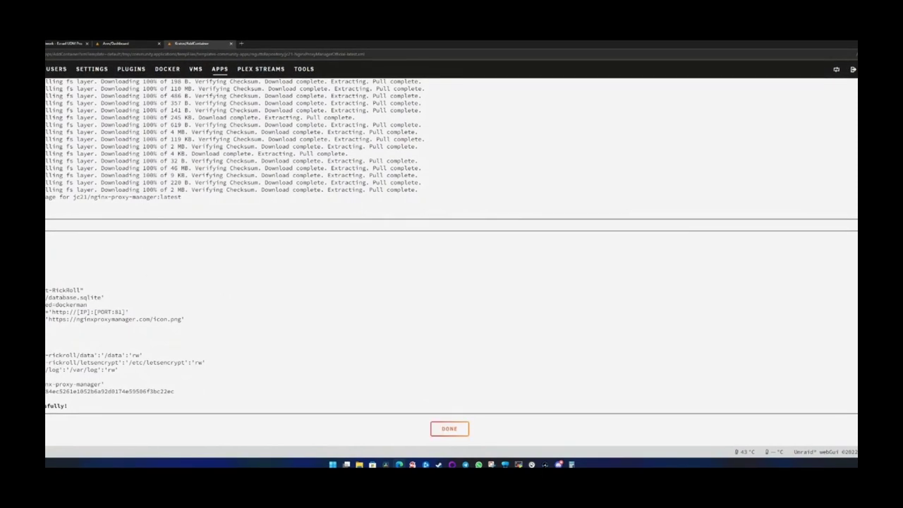
# - Close the install log and info panel, then launch Test-RickRoll's WebUI from the dashboard
pyautogui.click(449, 428)
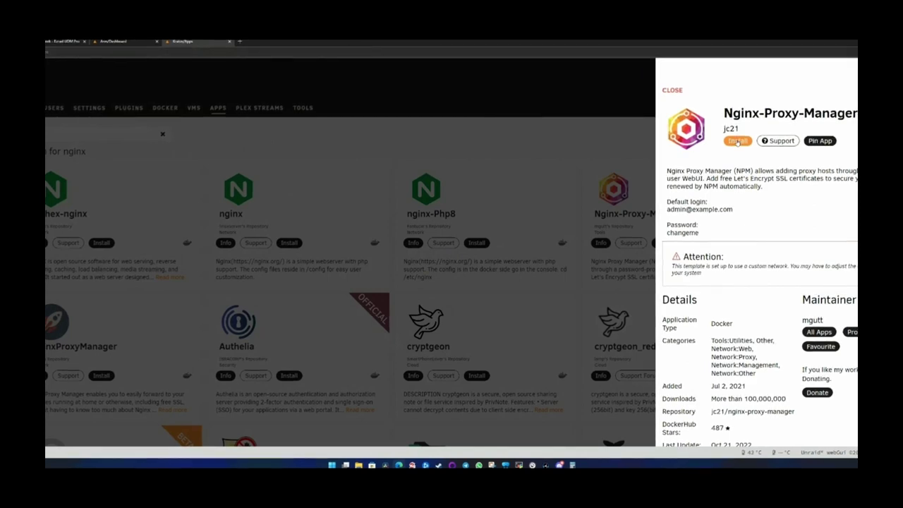
pyautogui.click(738, 142)
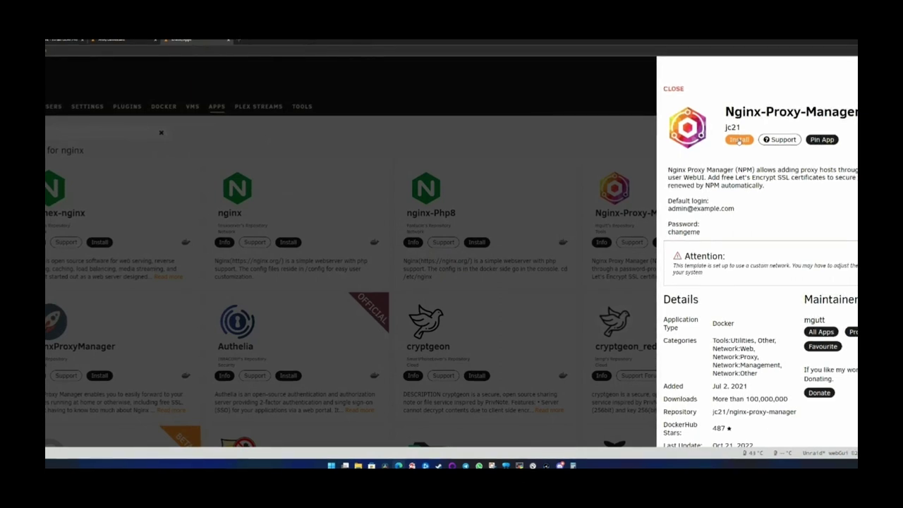
pyautogui.click(609, 131)
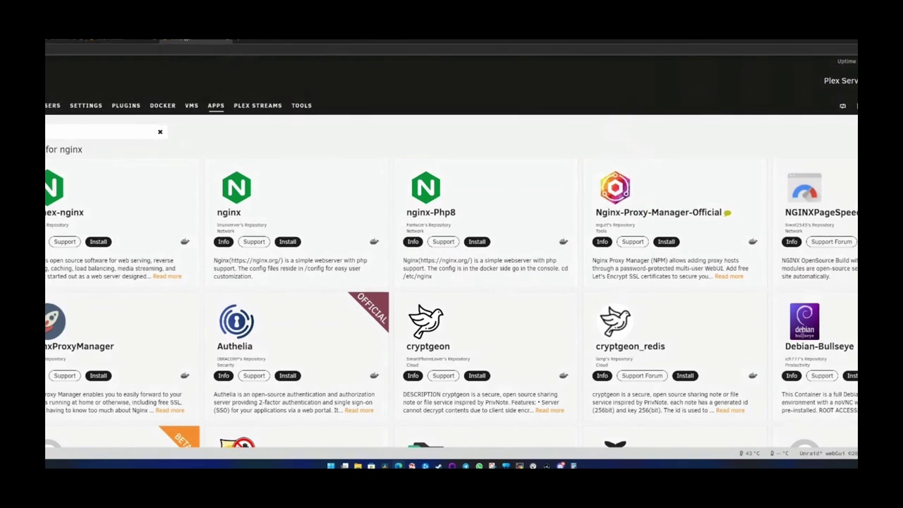
pyautogui.press('F5')
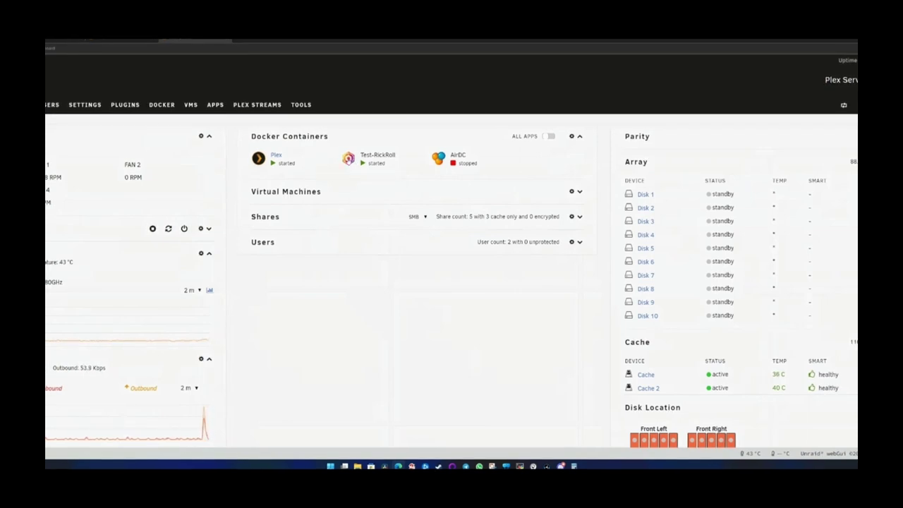
pyautogui.click(349, 160)
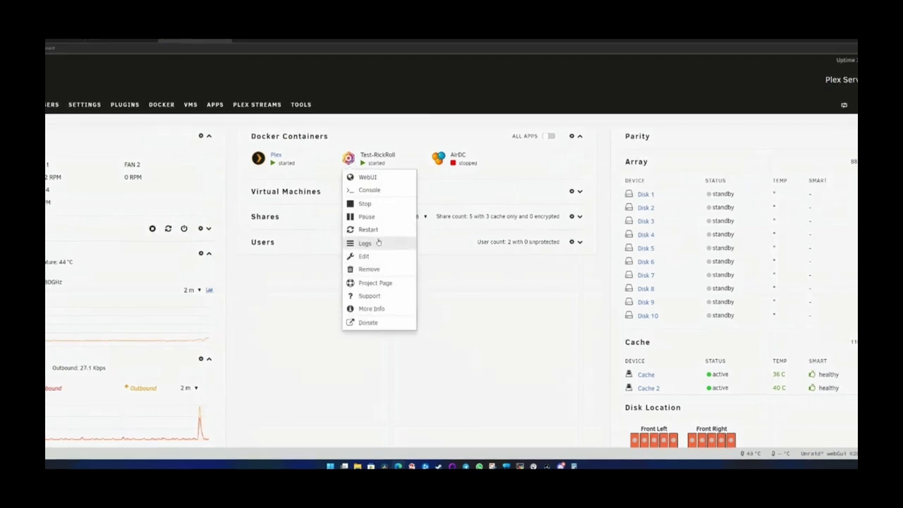
pyautogui.click(366, 178)
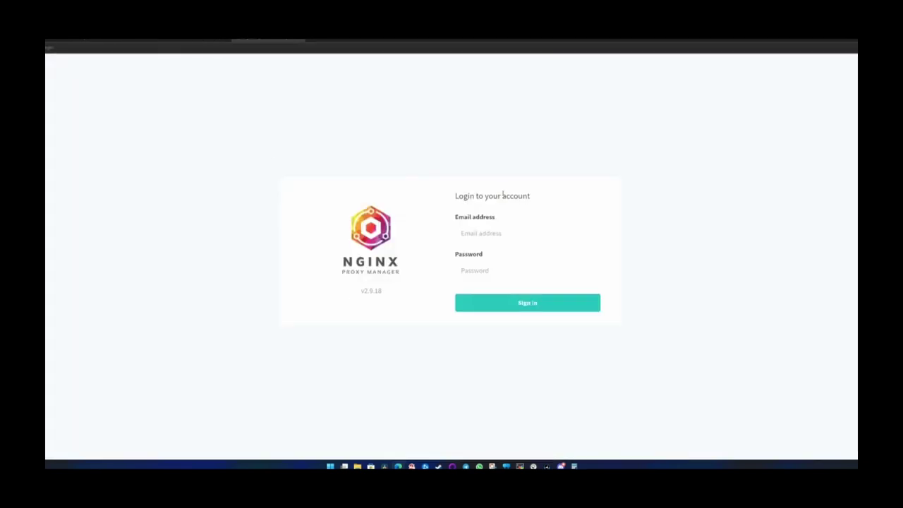
# - Sign in to Nginx Proxy Manager with the default admin e-mail and default password
pyautogui.click(475, 236)
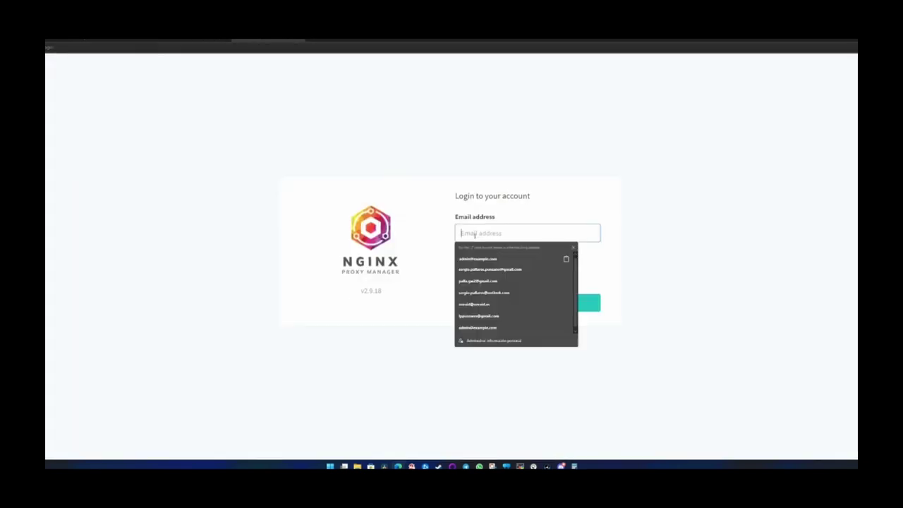
pyautogui.hotkey('ctrl', 'v')
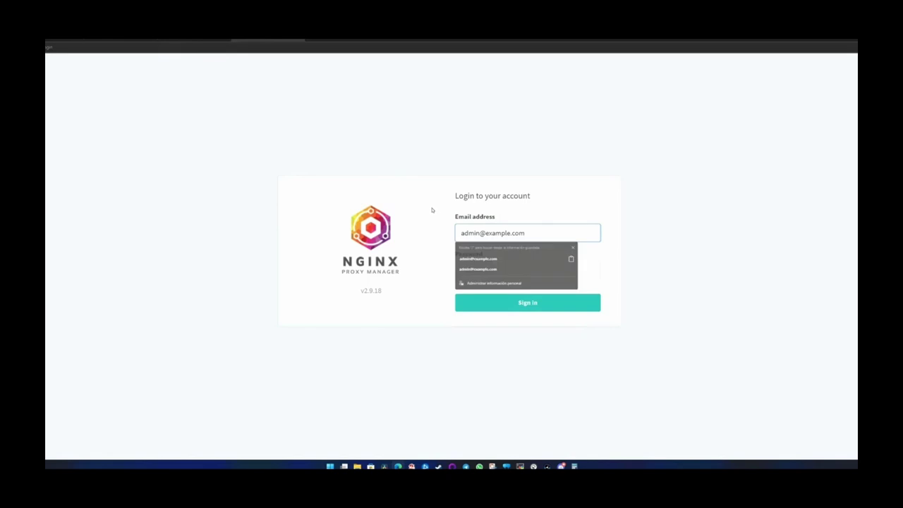
pyautogui.click(431, 208)
pyautogui.click(476, 270)
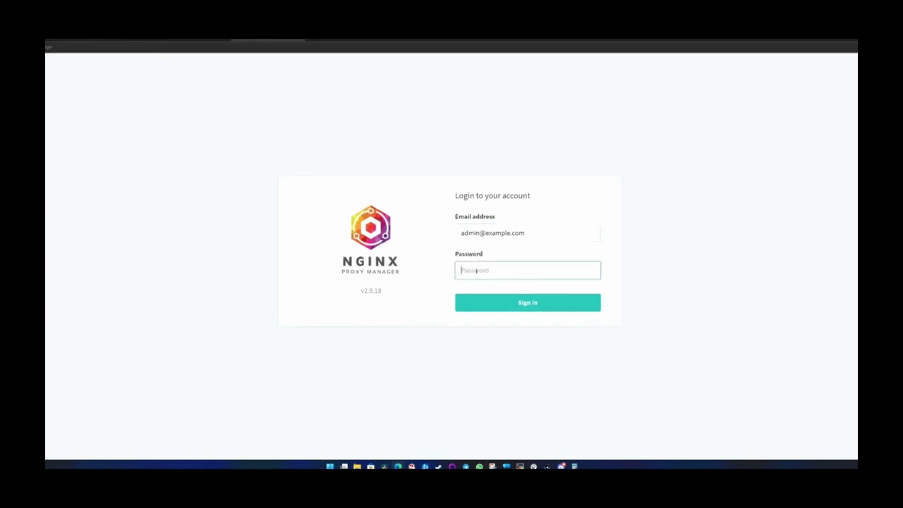
pyautogui.write('changeme')
pyautogui.press('Return')
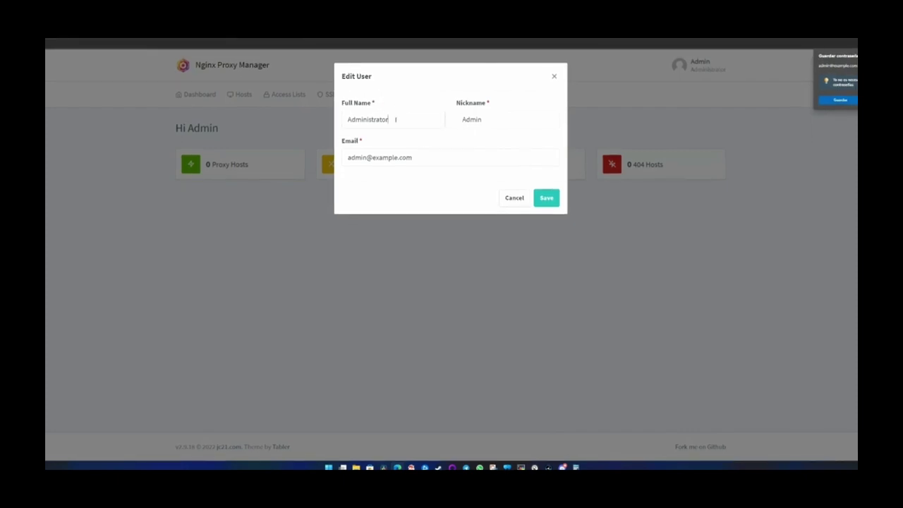
# - Replace the admin's Full Name and Nickname with your own name and try saving
pyautogui.doubleClick(396, 119)
pyautogui.write('Ezrael')
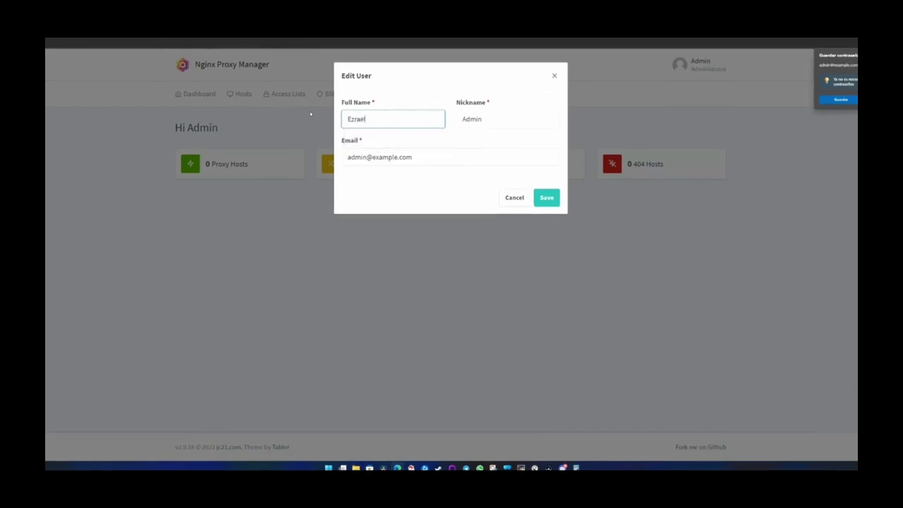
pyautogui.press('Tab')
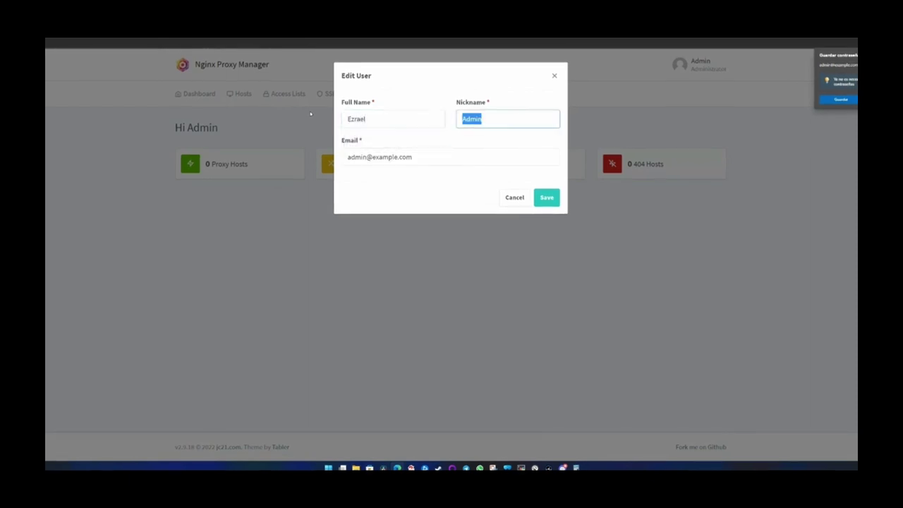
pyautogui.write('Ezrael')
pyautogui.press('Tab')
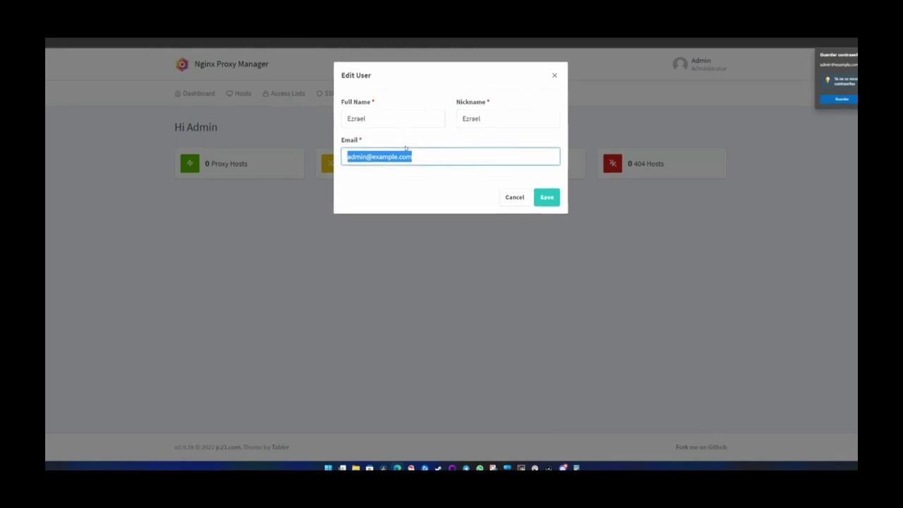
pyautogui.click(547, 201)
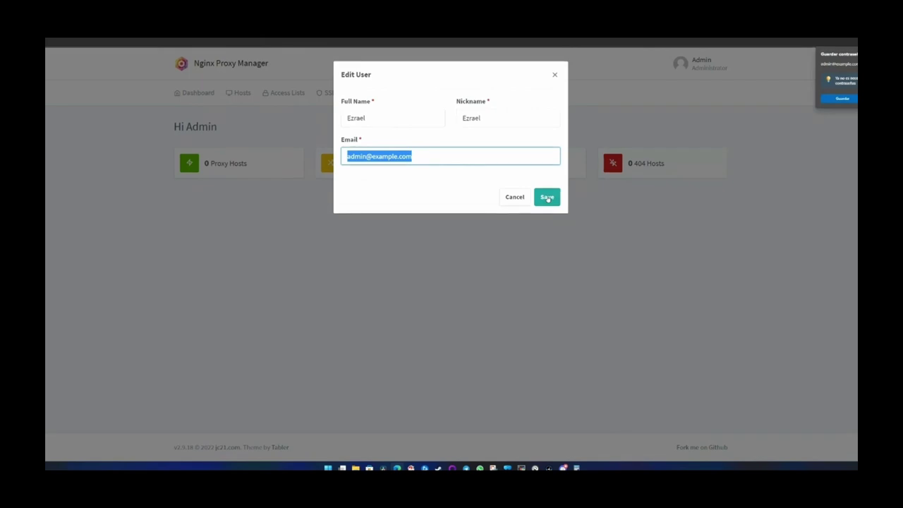
pyautogui.click(547, 199)
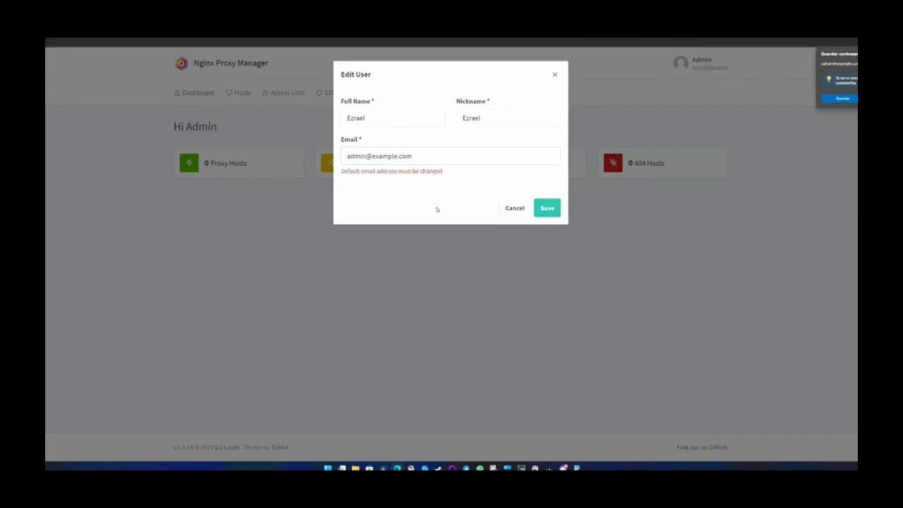
# - Replace the default e-mail with your own address and save the user details
pyautogui.click(439, 154)
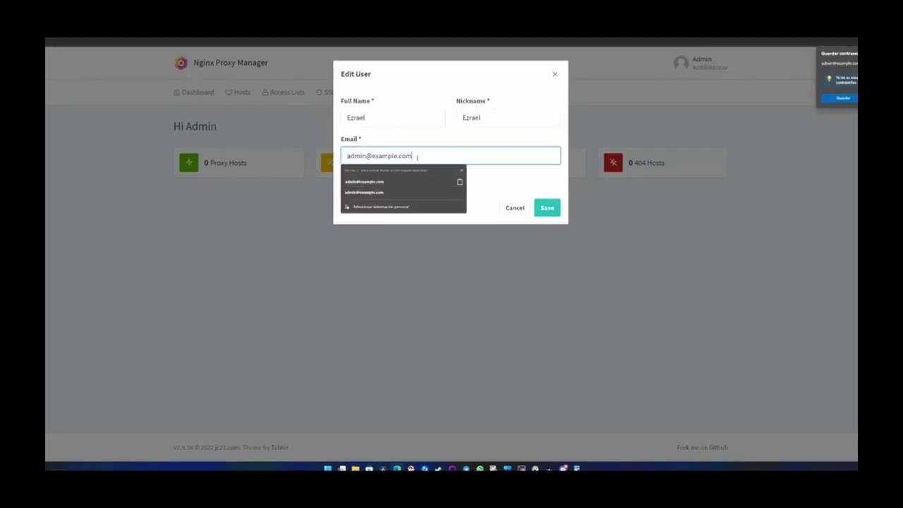
pyautogui.press('BackSpace')
pyautogui.press('BackSpace')
pyautogui.press('BackSpace')
pyautogui.press('BackSpace')
pyautogui.press('BackSpace')
pyautogui.press('BackSpace')
pyautogui.press('BackSpace')
pyautogui.press('BackSpace')
pyautogui.press('BackSpace')
pyautogui.press('BackSpace')
pyautogui.press('BackSpace')
pyautogui.press('BackSpace')
pyautogui.press('BackSpace')
pyautogui.press('BackSpace')
pyautogui.press('BackSpace')
pyautogui.press('BackSpace')
pyautogui.press('BackSpace')
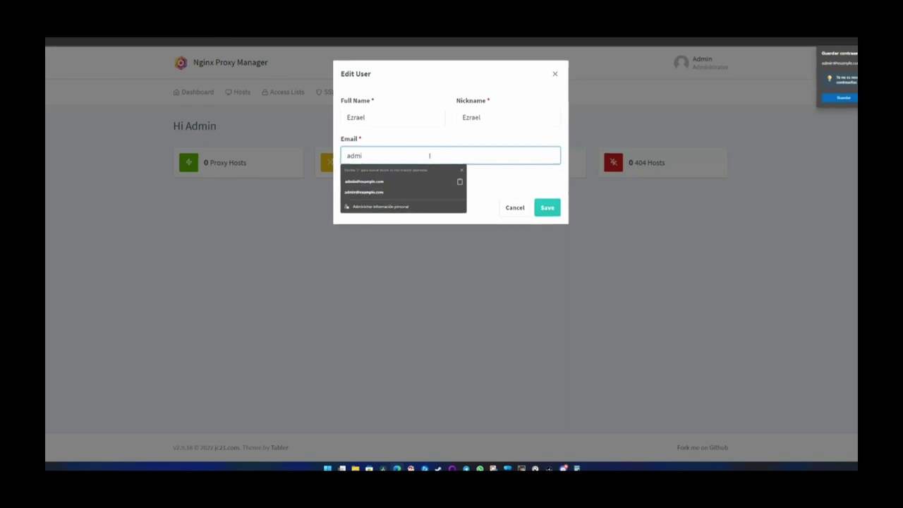
pyautogui.write('ho')
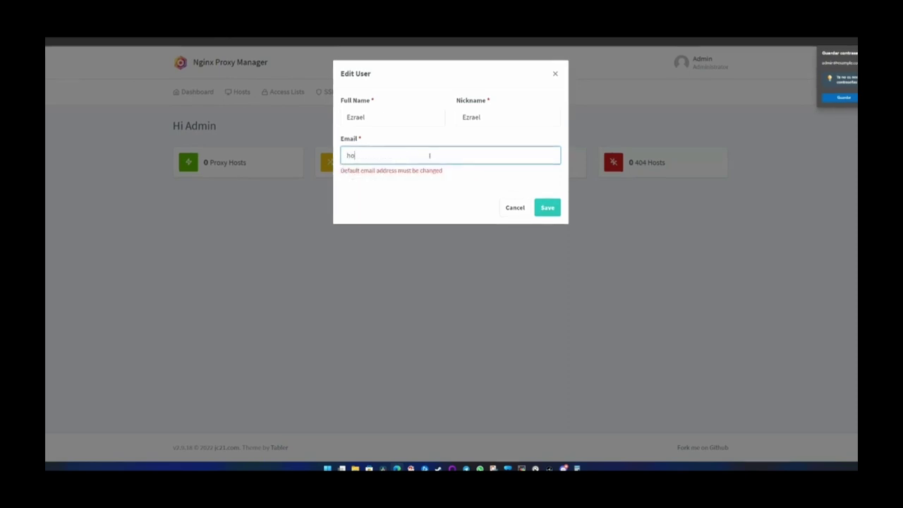
pyautogui.press('BackSpace')
pyautogui.press('BackSpace')
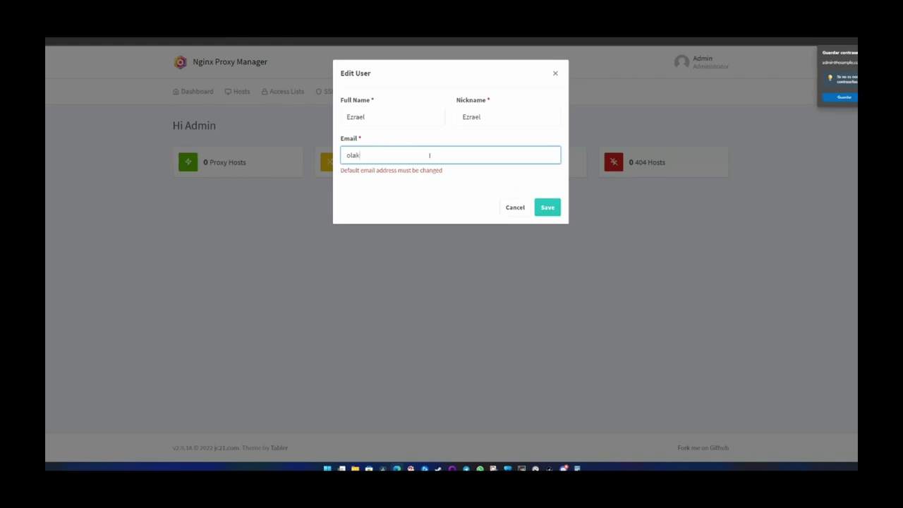
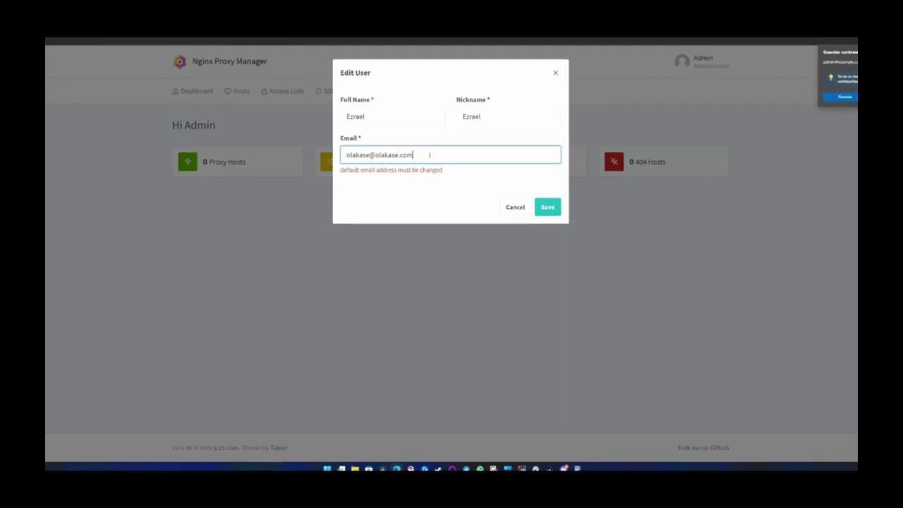
pyautogui.click(545, 208)
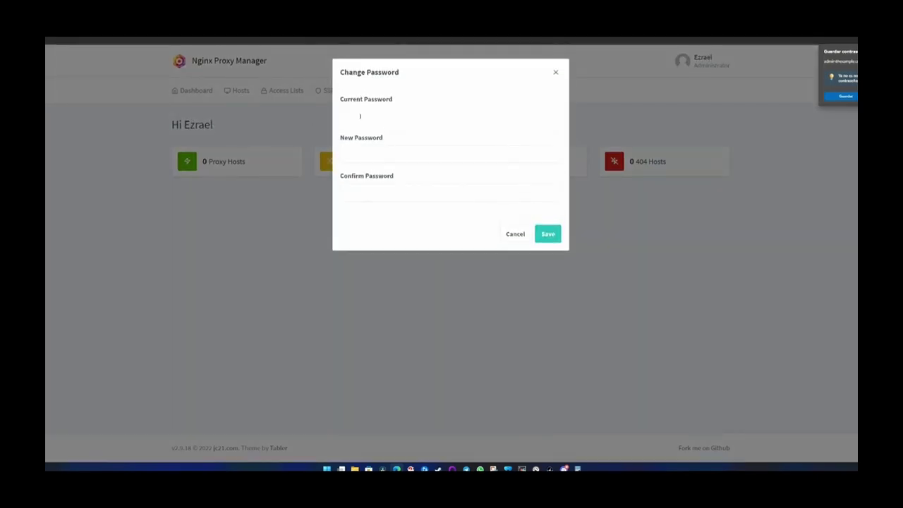
# - Enter the default current password, enter and confirm a new admin password, and save
pyautogui.click(360, 116)
pyautogui.write('change')
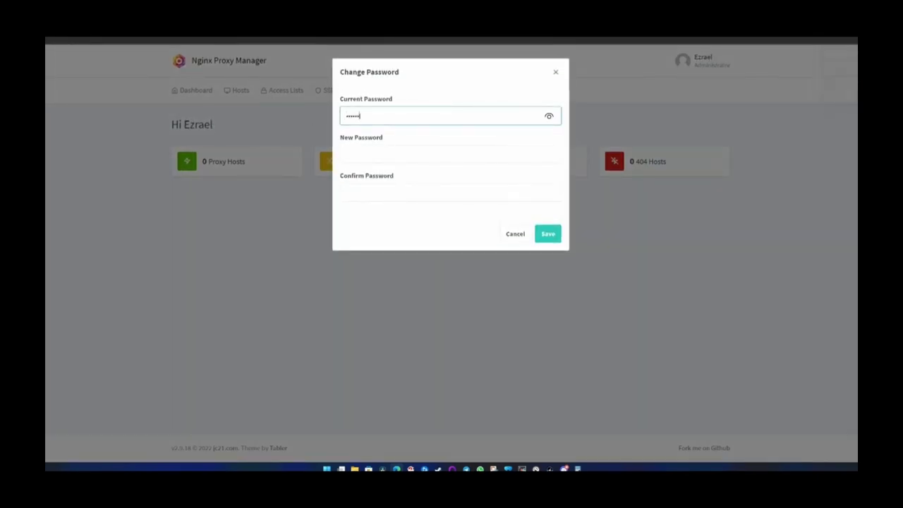
pyautogui.write('me')
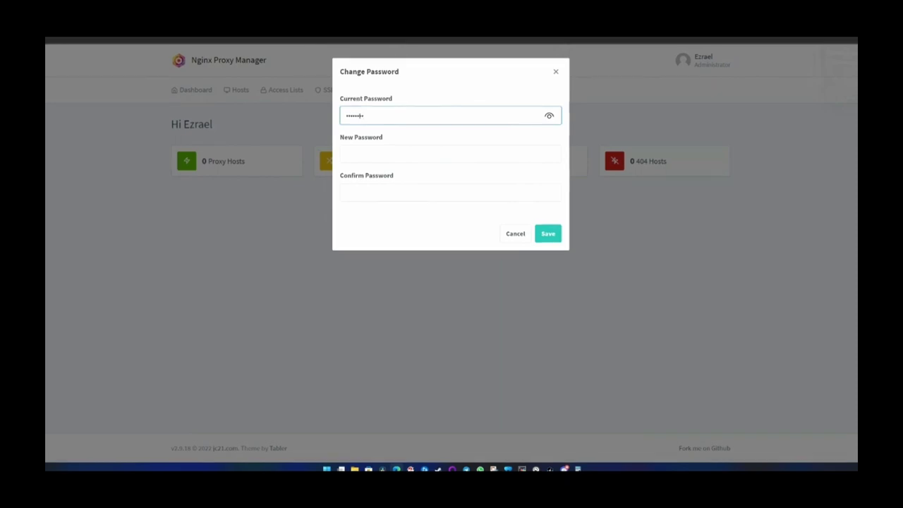
pyautogui.click(365, 151)
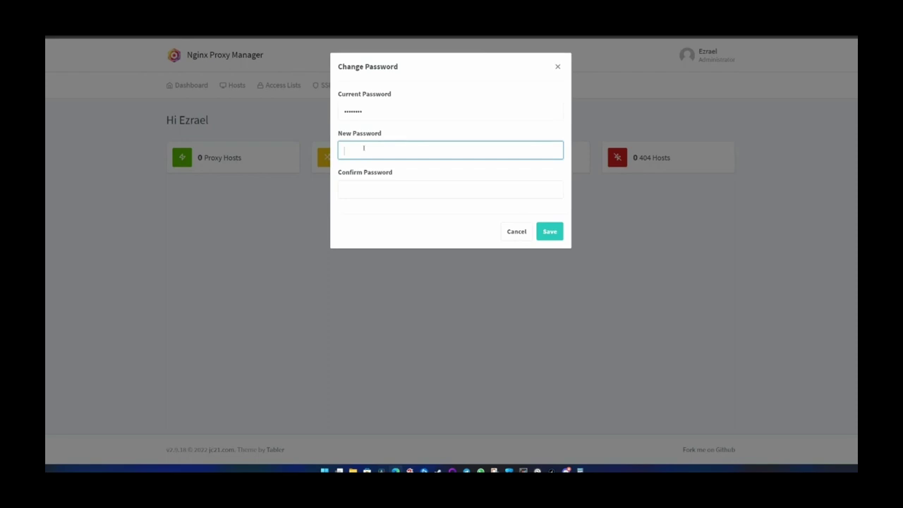
pyautogui.write('•••••••••••••••')
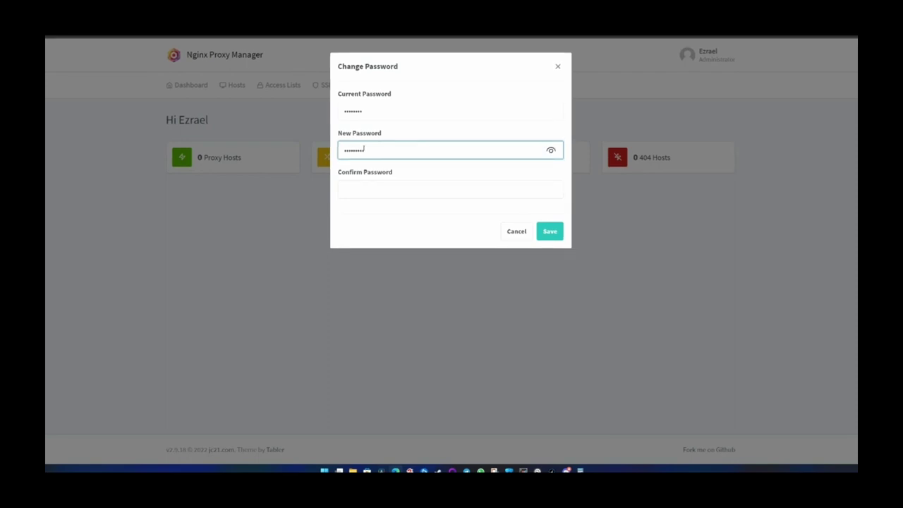
pyautogui.write('•••••')
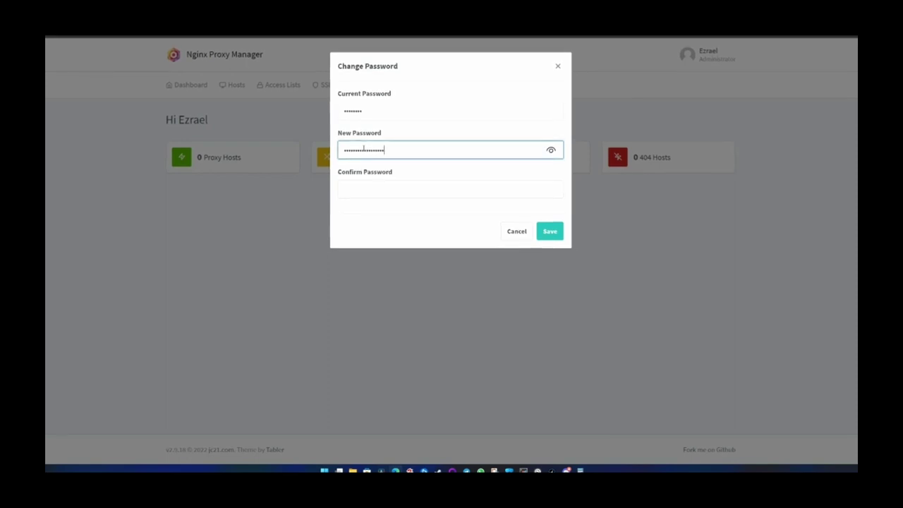
pyautogui.press('Tab')
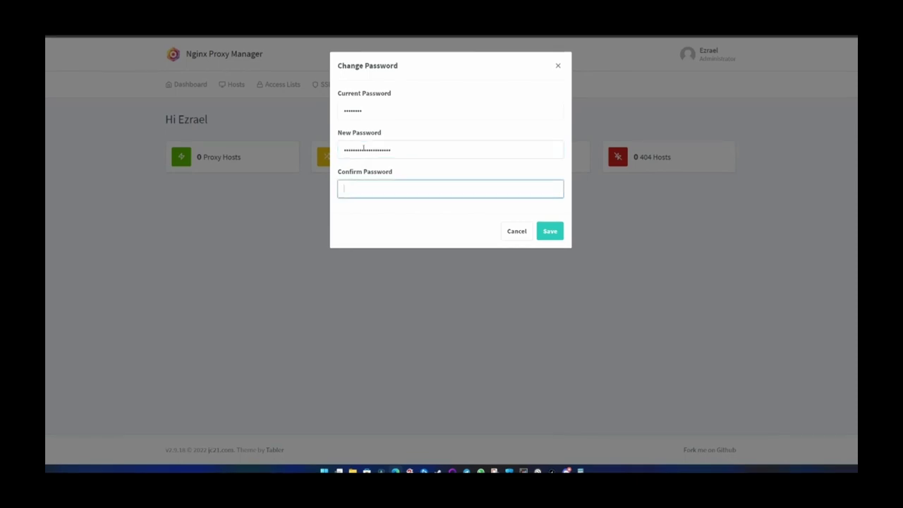
pyautogui.write('•••••••')
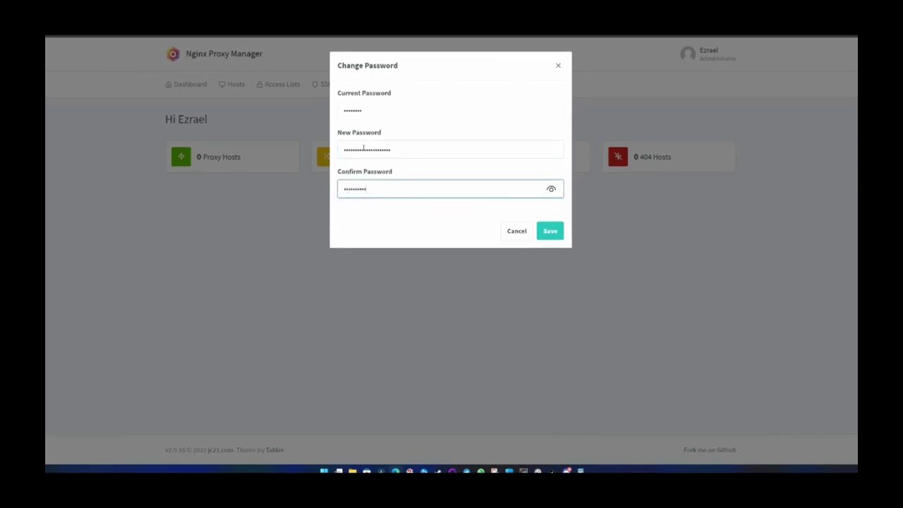
pyautogui.write('••••••••')
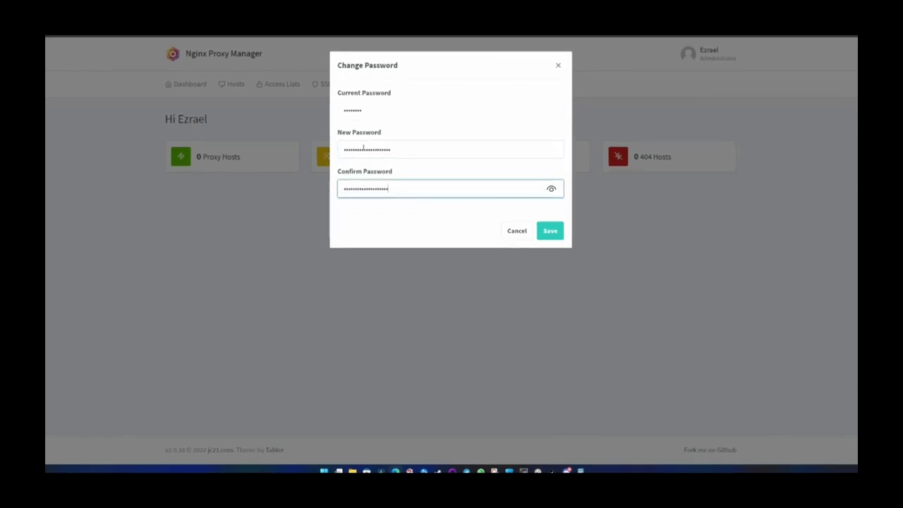
pyautogui.write('•')
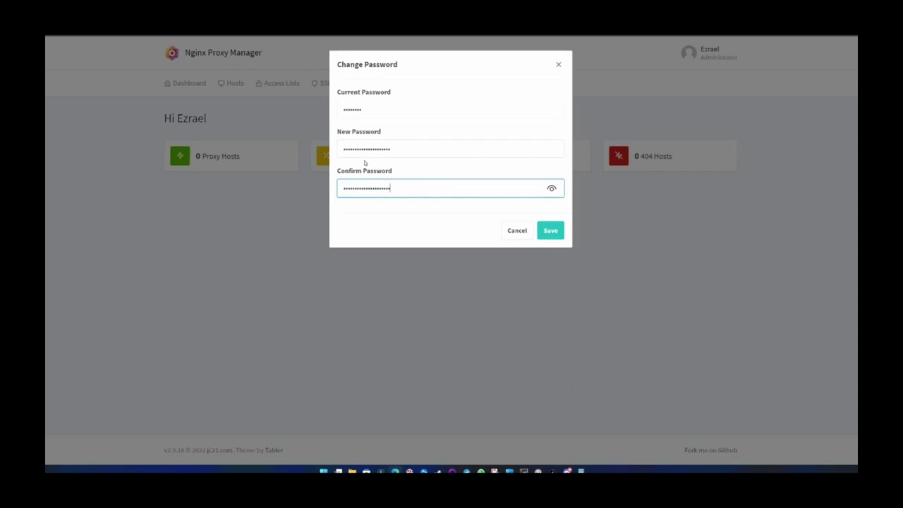
pyautogui.doubleClick(410, 149)
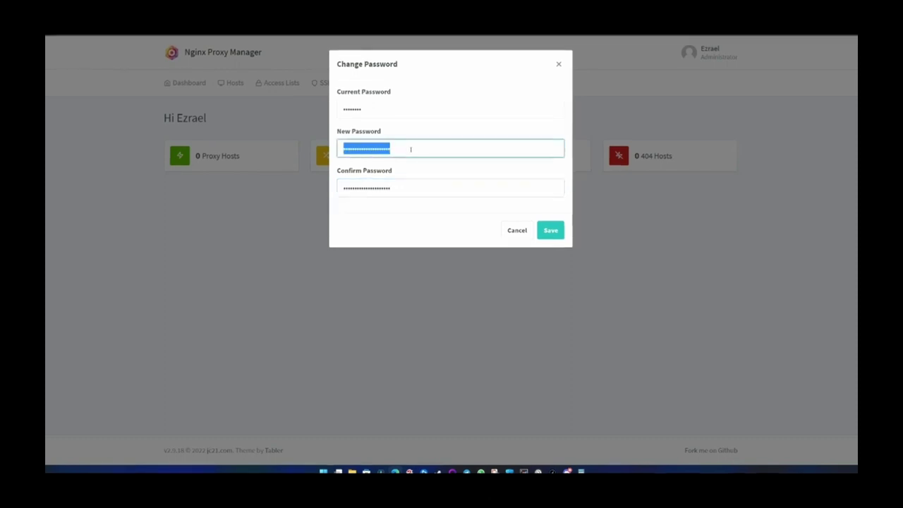
pyautogui.click(409, 148)
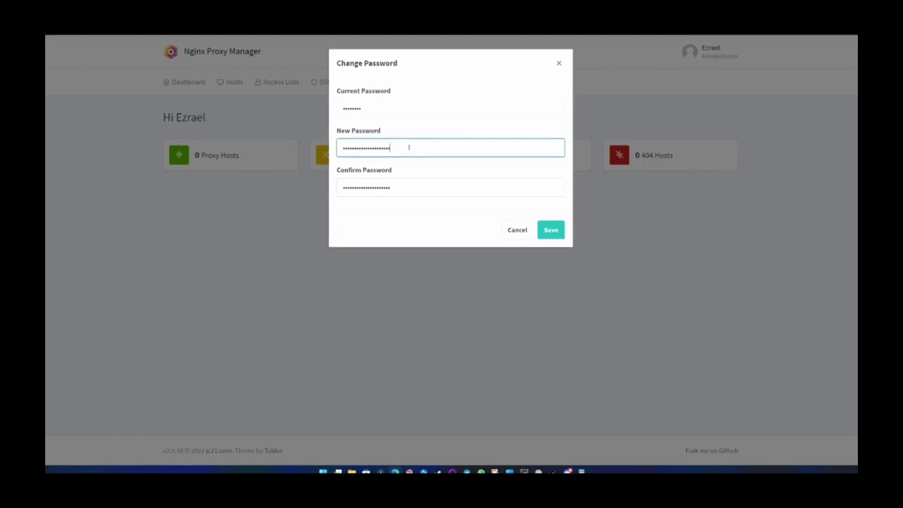
pyautogui.click(551, 230)
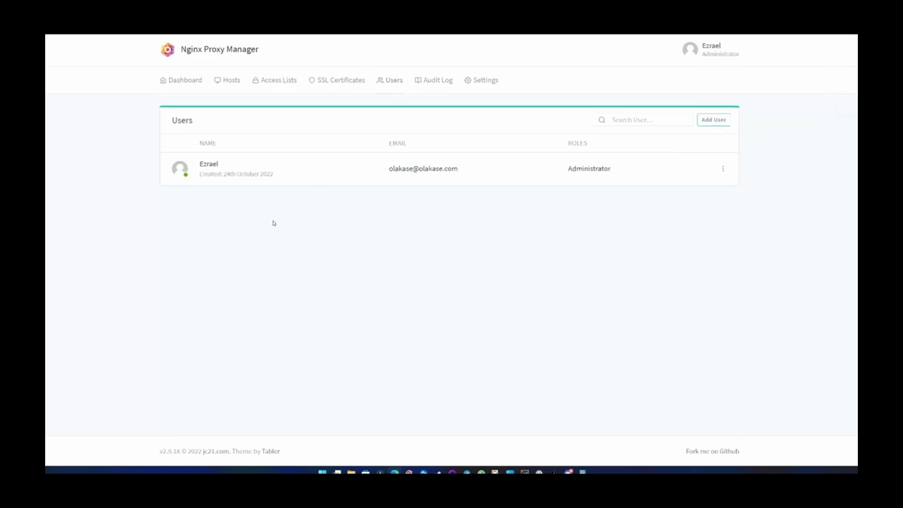
# - Go back to the Nginx Proxy Manager dashboard
pyautogui.click(183, 81)
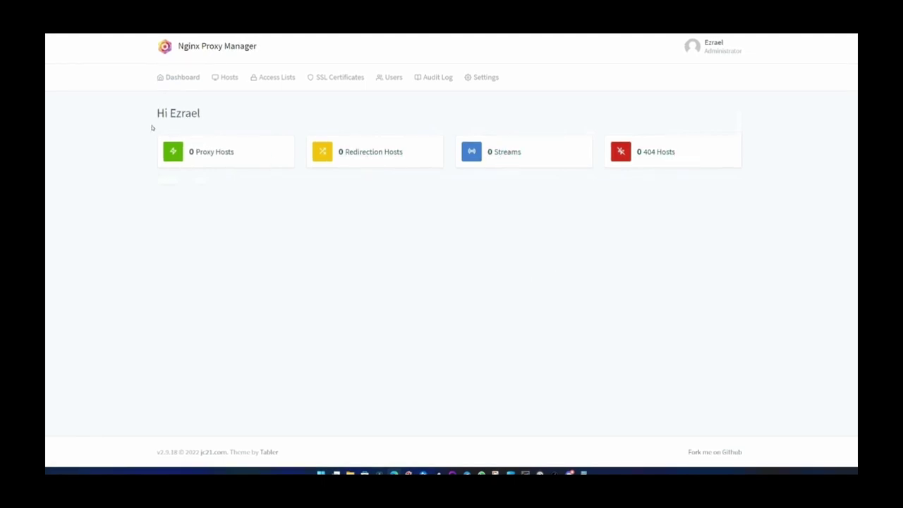
pyautogui.moveTo(151, 127); pyautogui.dragTo(155, 158)
pyautogui.click(293, 178)
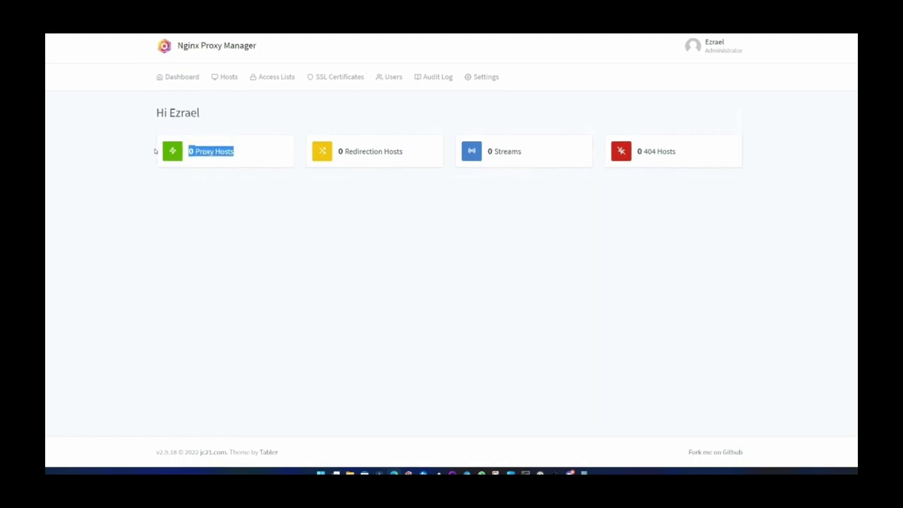
pyautogui.click(154, 151)
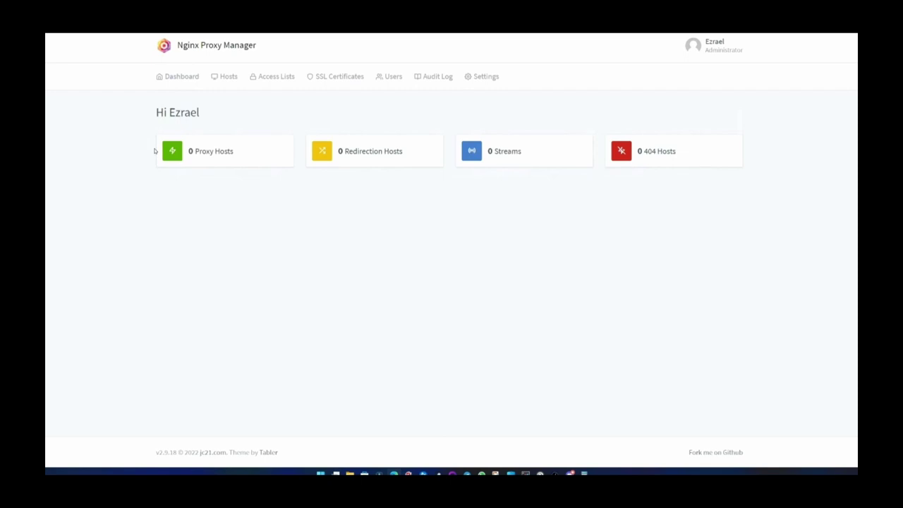
pyautogui.click(208, 151)
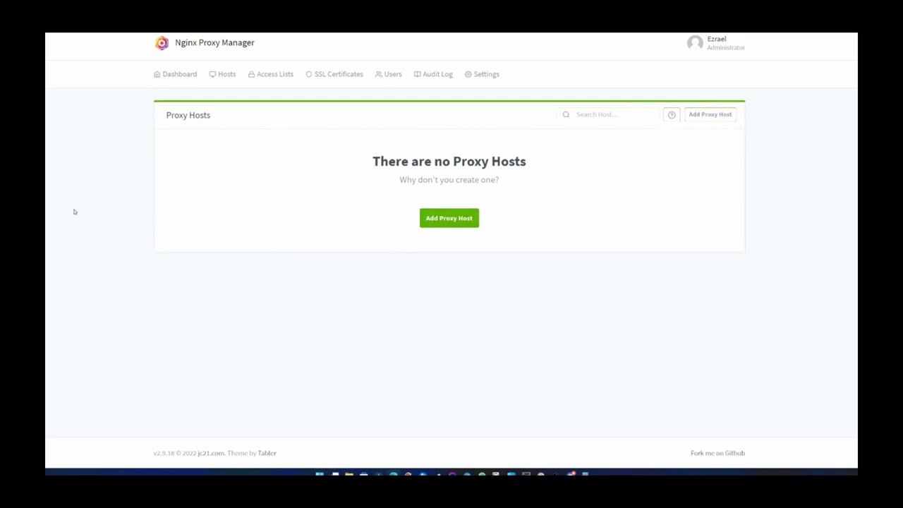
pyautogui.click(180, 74)
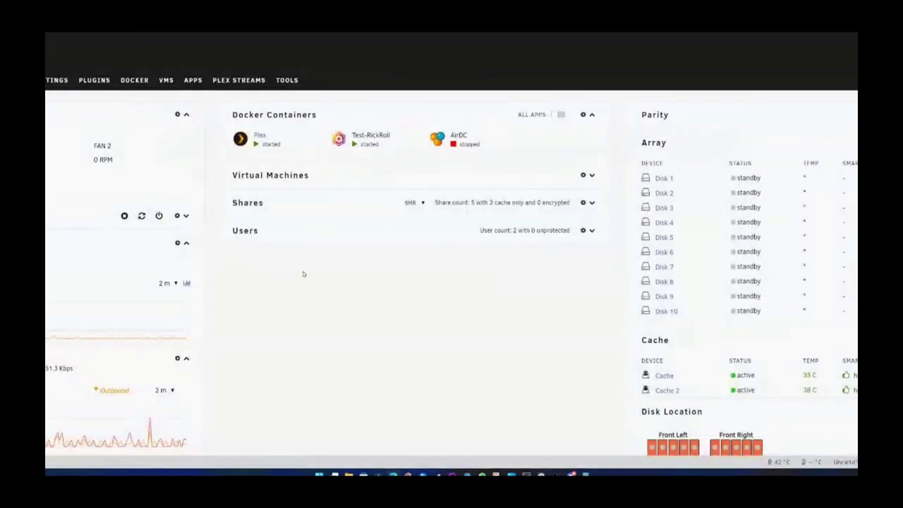
# - Search the Unraid Apps catalogue for Rickroll
pyautogui.click(193, 81)
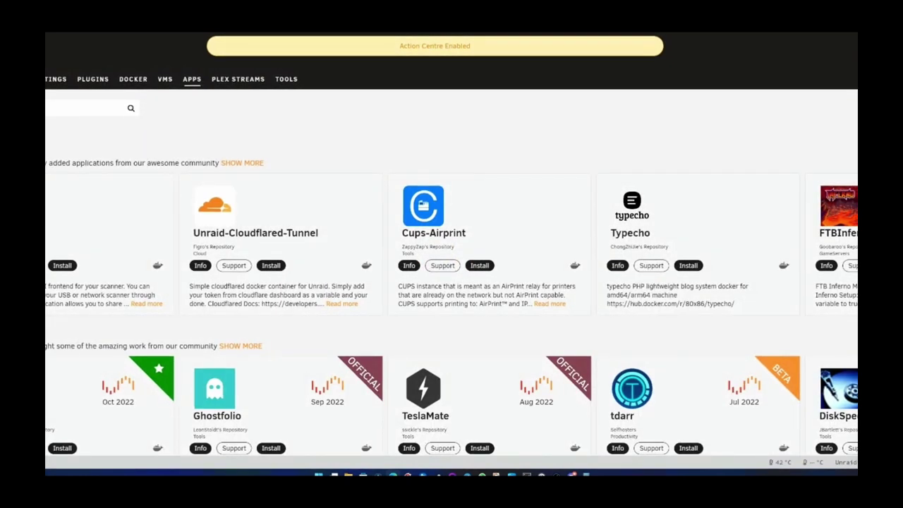
pyautogui.scroll(-3, 513, 150)
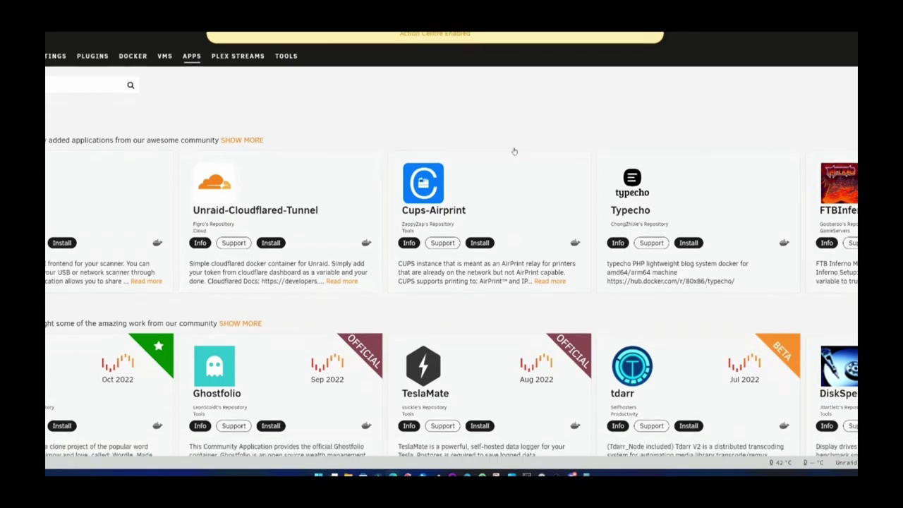
pyautogui.scroll(3, 514, 150)
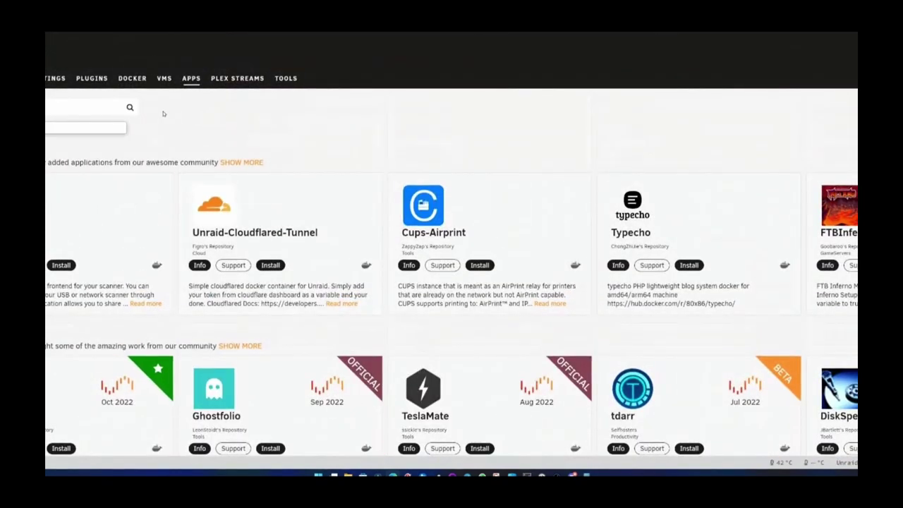
pyautogui.press('Return')
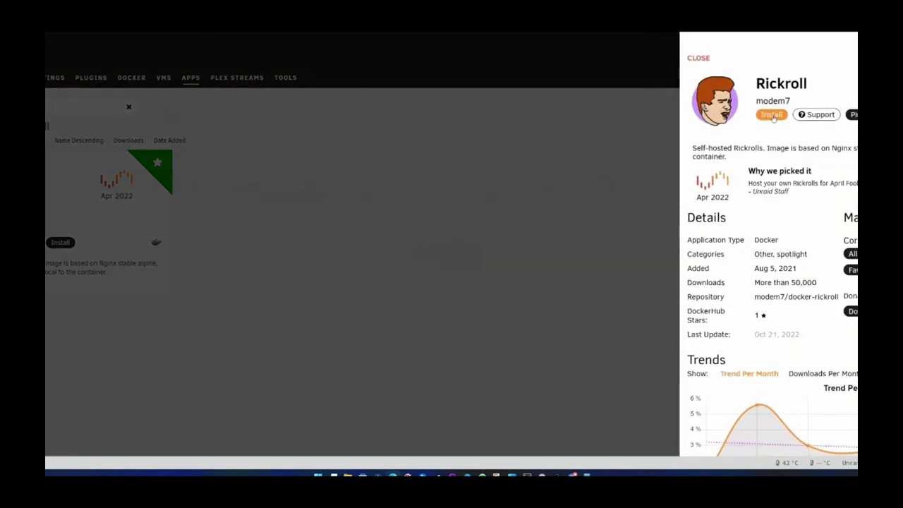
# - Install the Rickroll container with its host port changed from 7344 to 7346
pyautogui.click(772, 115)
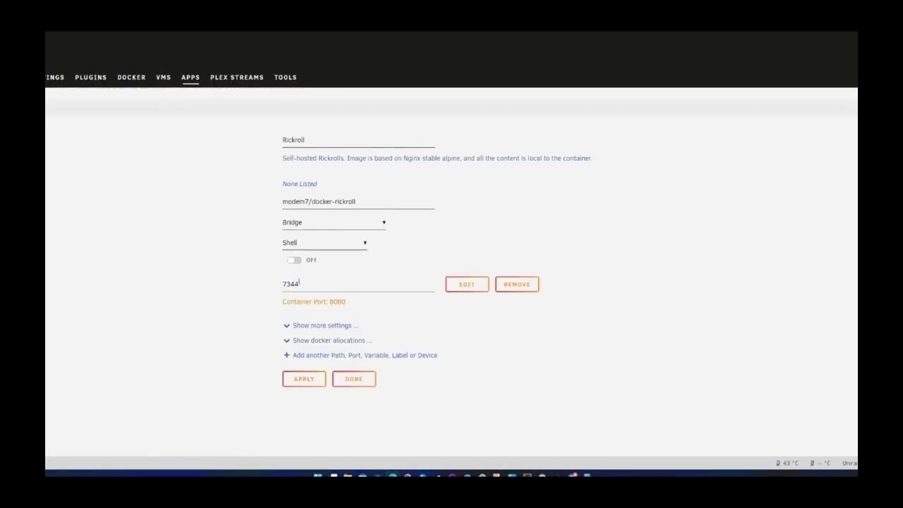
pyautogui.moveTo(311, 284); pyautogui.dragTo(256, 281)
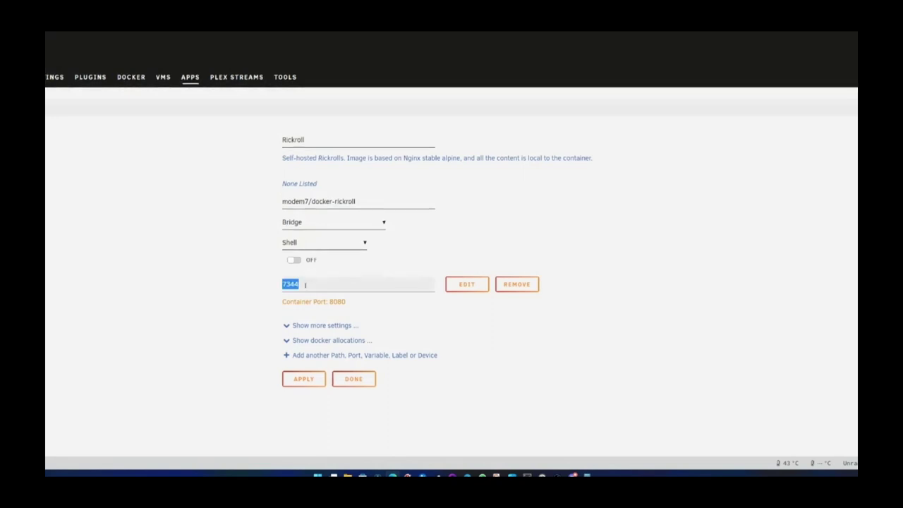
pyautogui.click(304, 284)
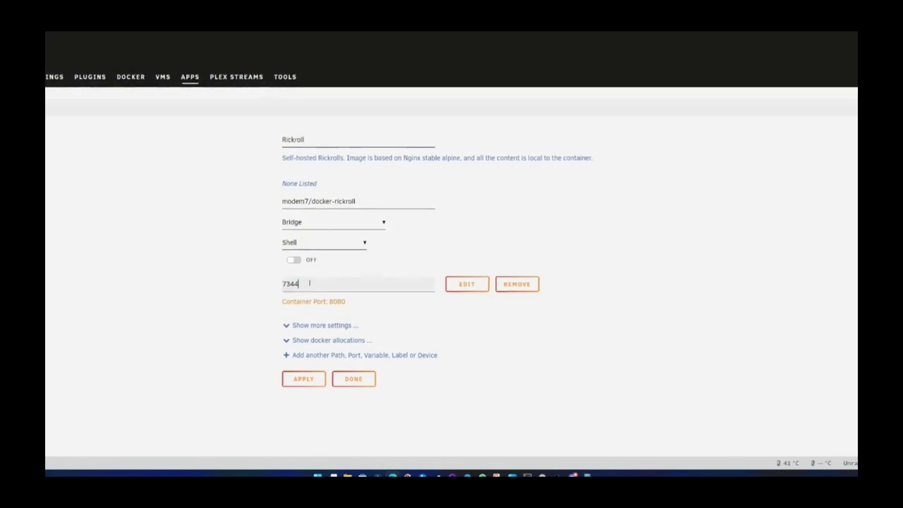
pyautogui.doubleClick(305, 283)
pyautogui.click(314, 283)
pyautogui.press('BackSpace')
pyautogui.write('6')
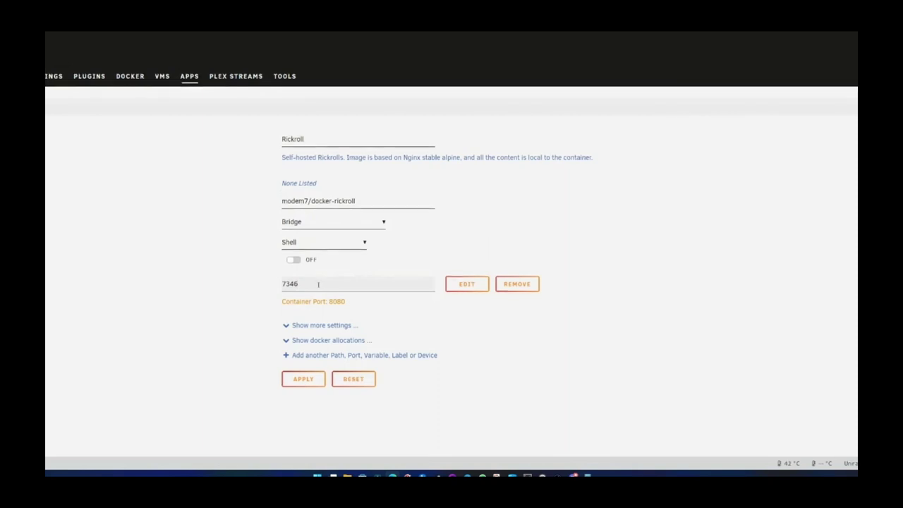
pyautogui.click(318, 327)
pyautogui.click(317, 327)
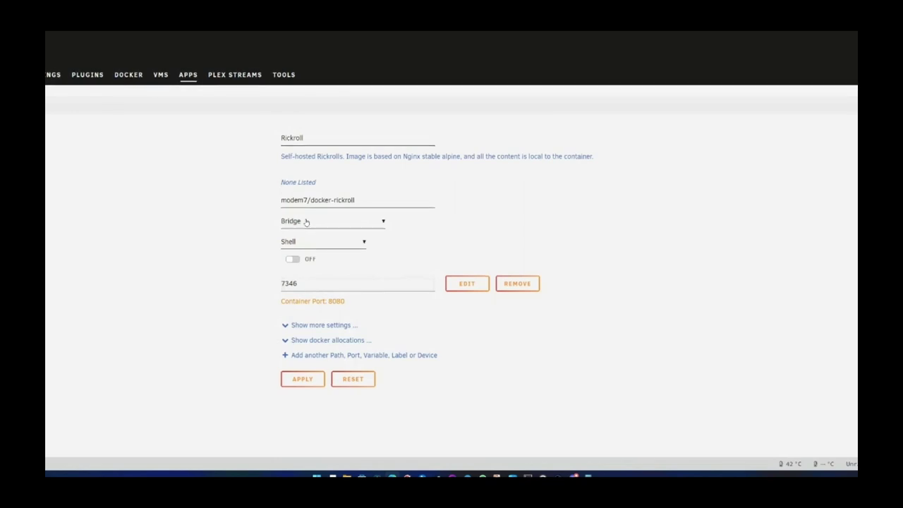
pyautogui.doubleClick(300, 282)
pyautogui.click(302, 381)
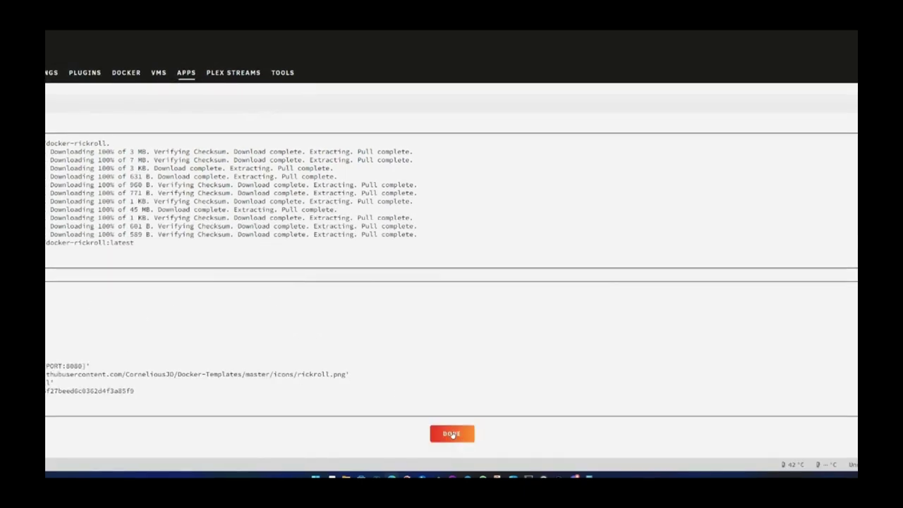
# - Close the finished Rickroll install log with DONE
pyautogui.click(452, 434)
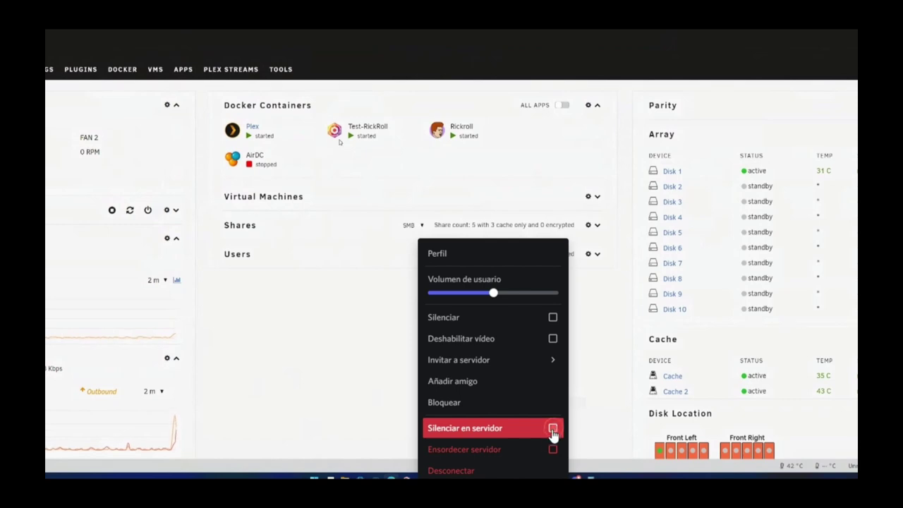
# - Launch the Rickroll container's web page from its dashboard menu
pyautogui.click(553, 428)
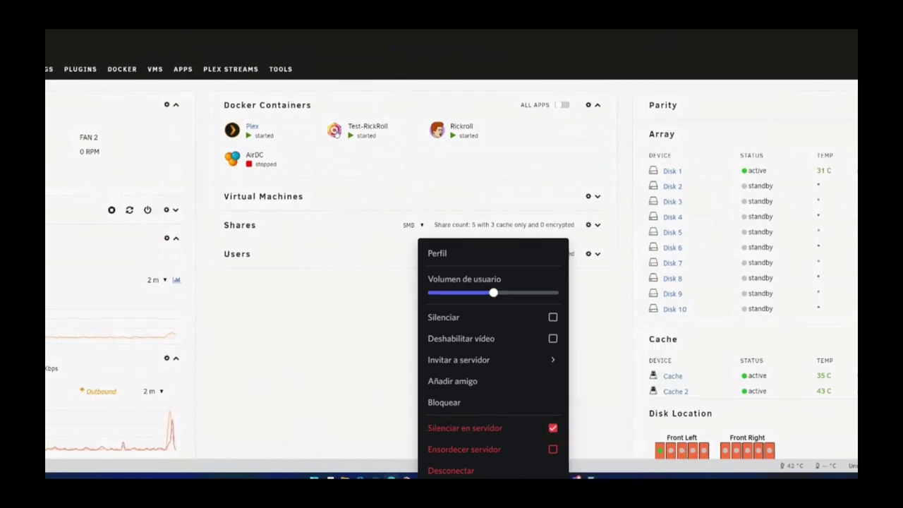
pyautogui.press('Escape')
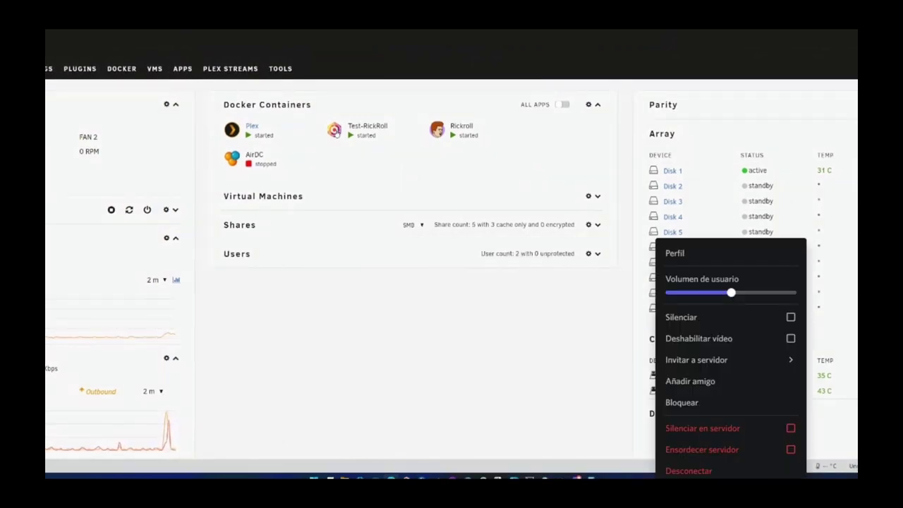
pyautogui.click(437, 140)
pyautogui.click(791, 428)
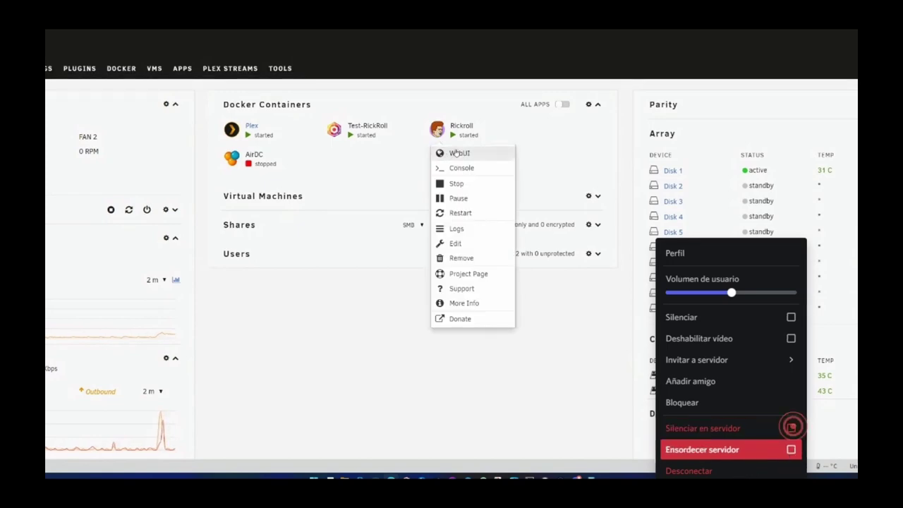
pyautogui.press('Escape')
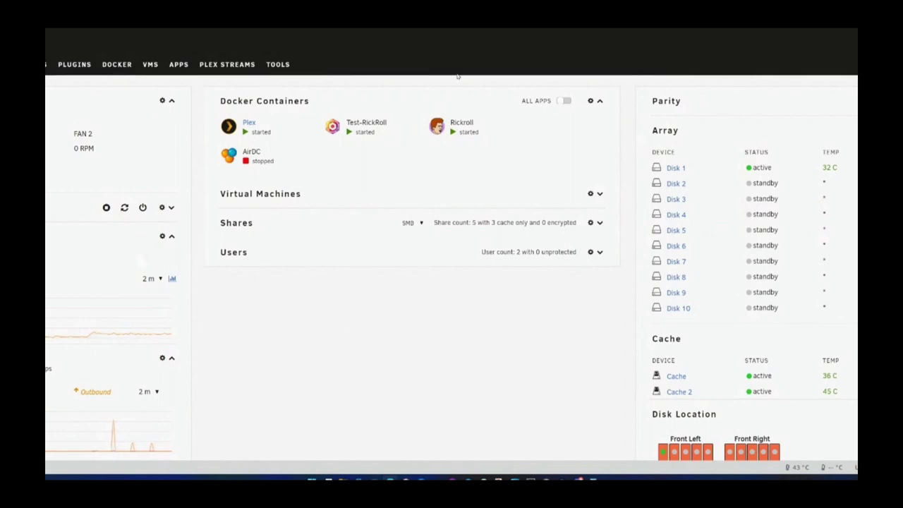
# - Open the Rickroll container's edit form and select its 7346 host port
pyautogui.click(438, 126)
pyautogui.click(462, 237)
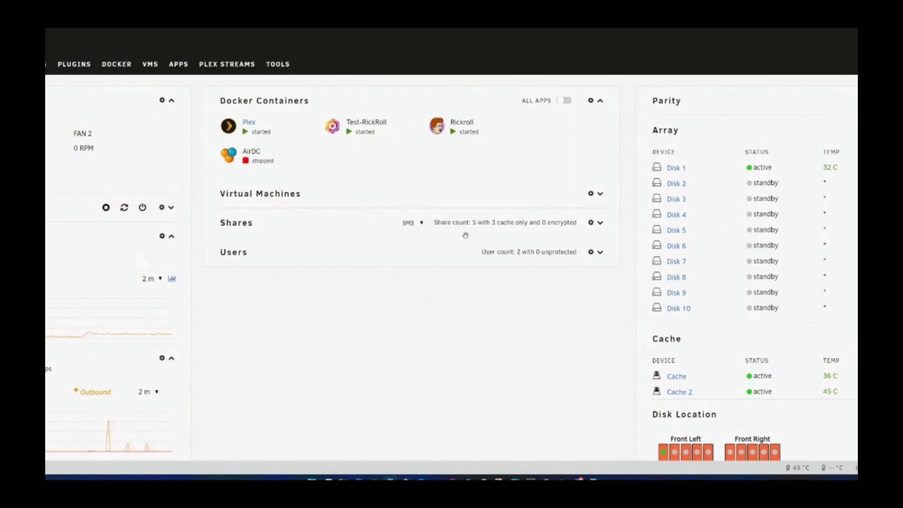
pyautogui.moveTo(298, 275); pyautogui.dragTo(263, 305)
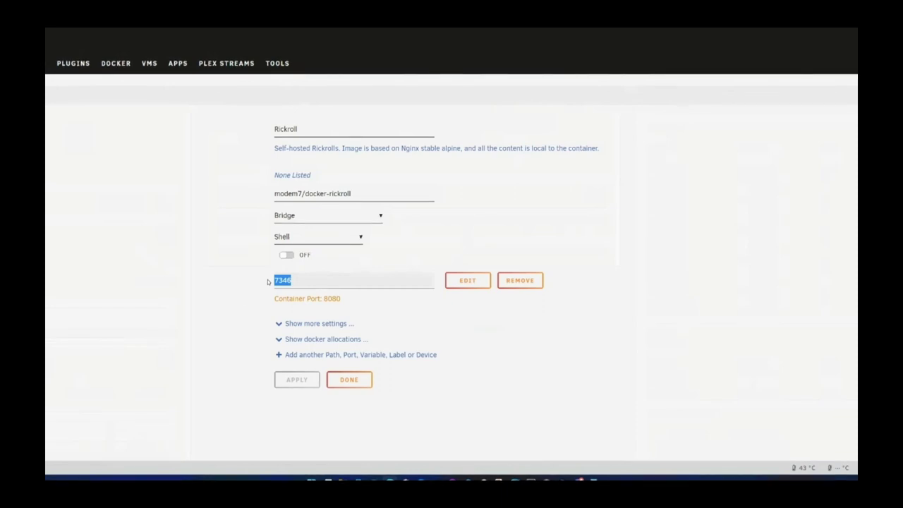
# - Deselect the 7346 host port value in the Rickroll settings
pyautogui.click(266, 283)
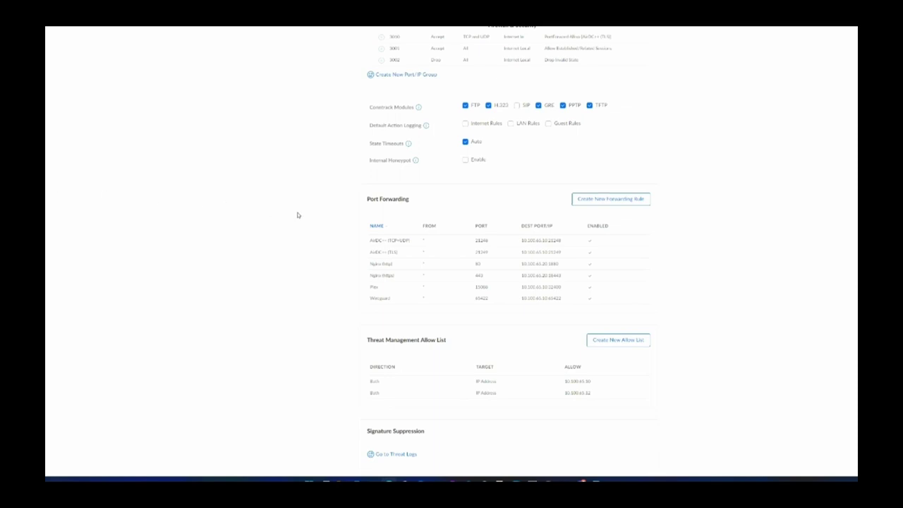
# - Create a new port forwarding rule named NPM http
pyautogui.click(596, 203)
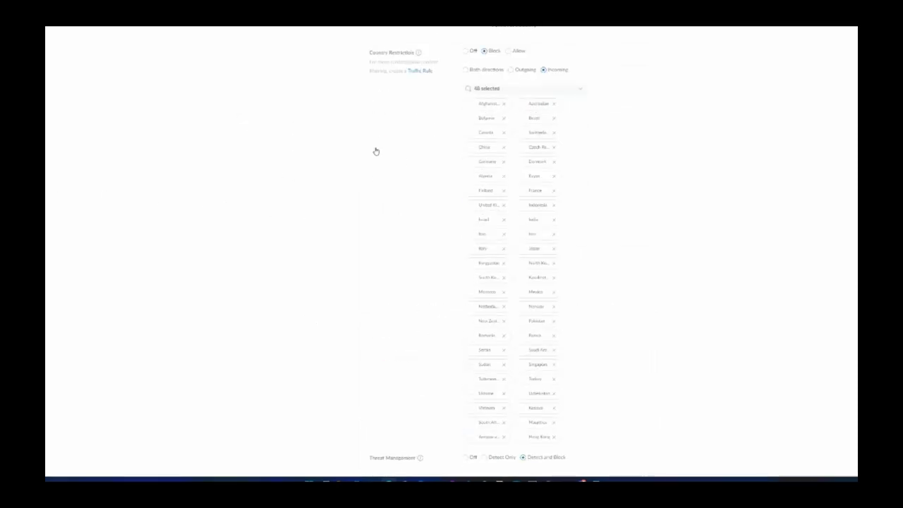
pyautogui.scroll(-15, 324, 268)
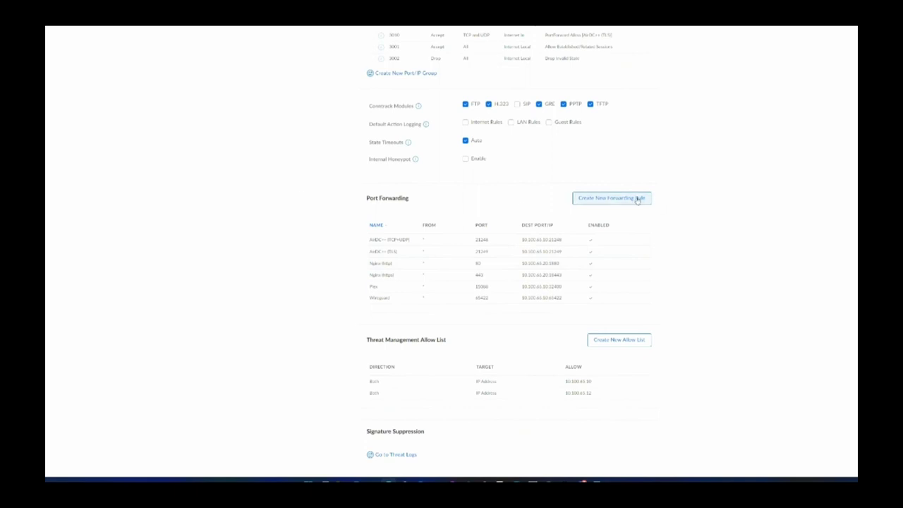
pyautogui.click(611, 198)
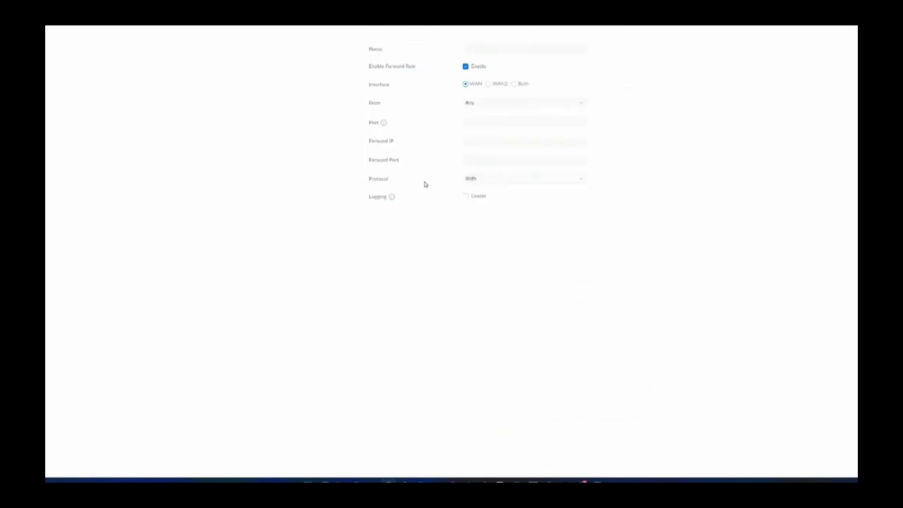
pyautogui.click(483, 48)
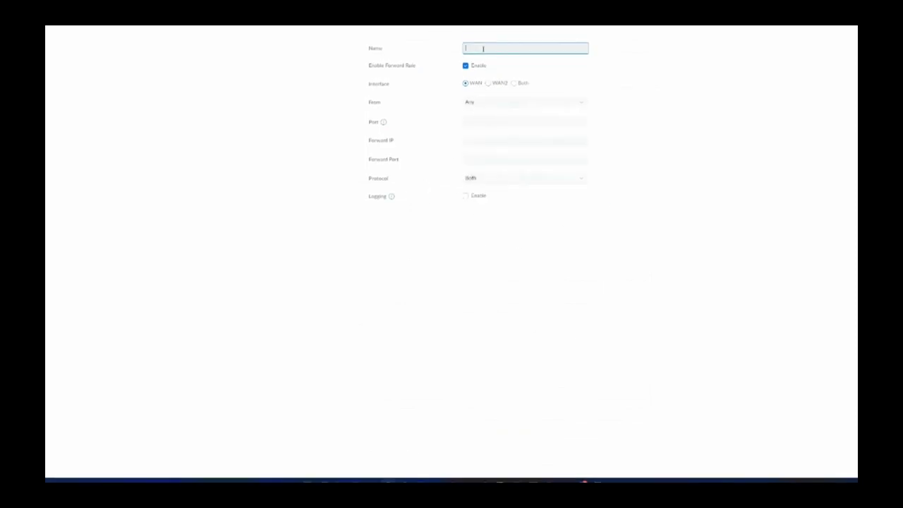
pyautogui.write('Rd')
pyautogui.write('ckRo')
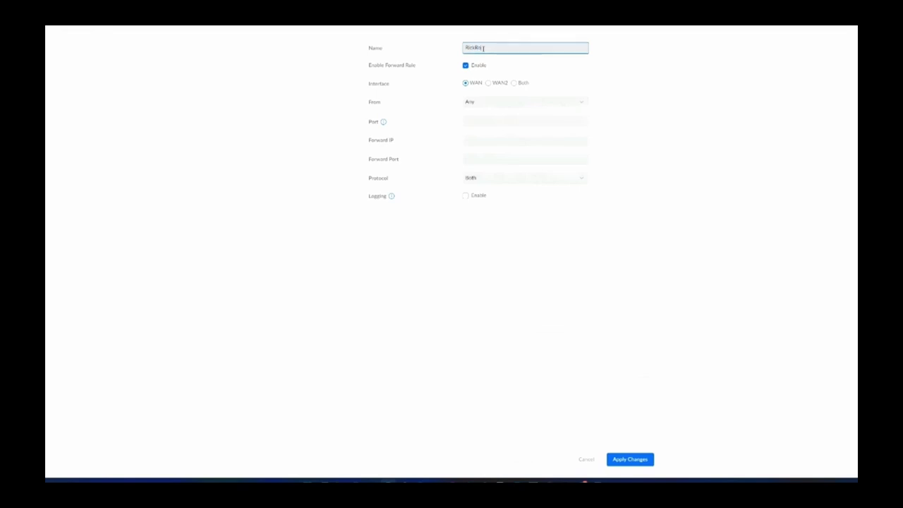
pyautogui.write('NPM h')
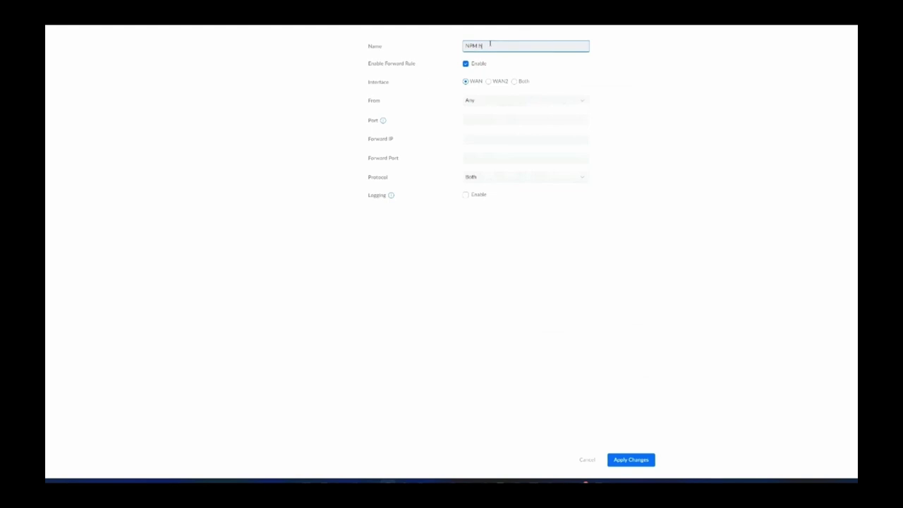
pyautogui.write('ttp')
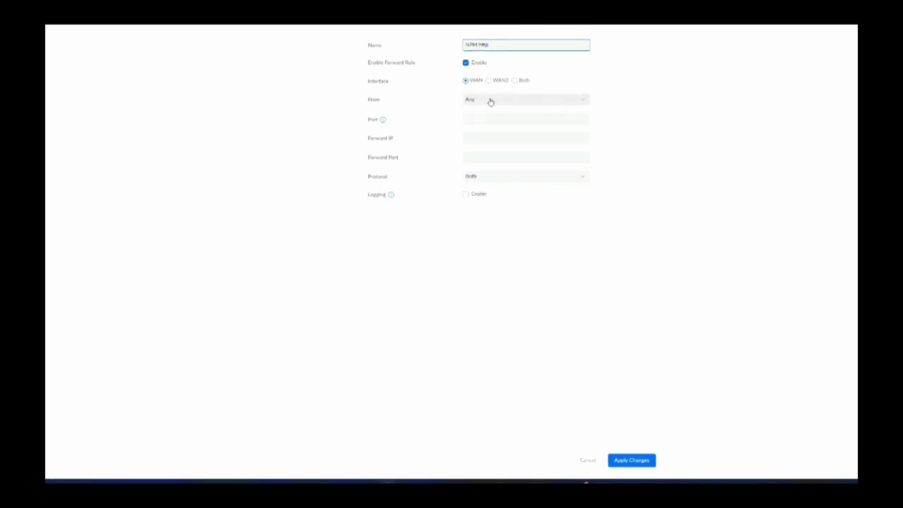
# - Keep the rule's source as Any and move into the Port field
pyautogui.click(490, 102)
pyautogui.press('Tab')
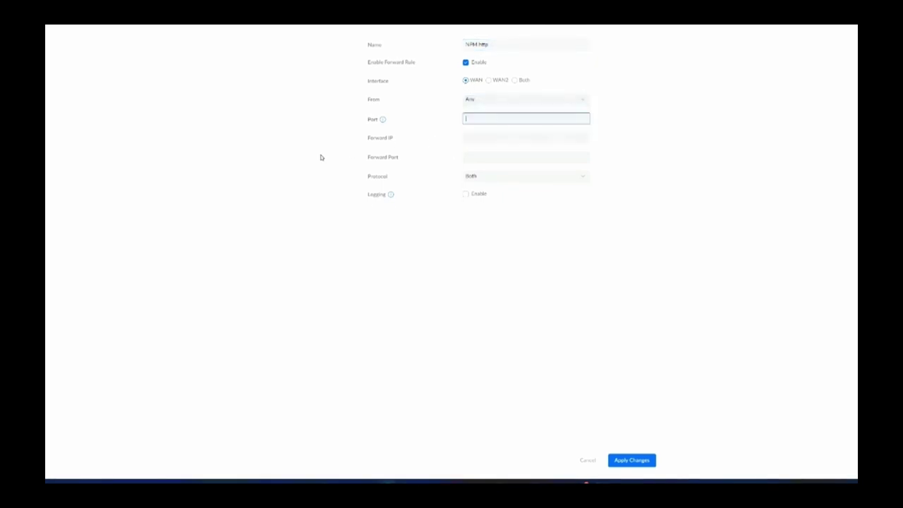
pyautogui.click(486, 117)
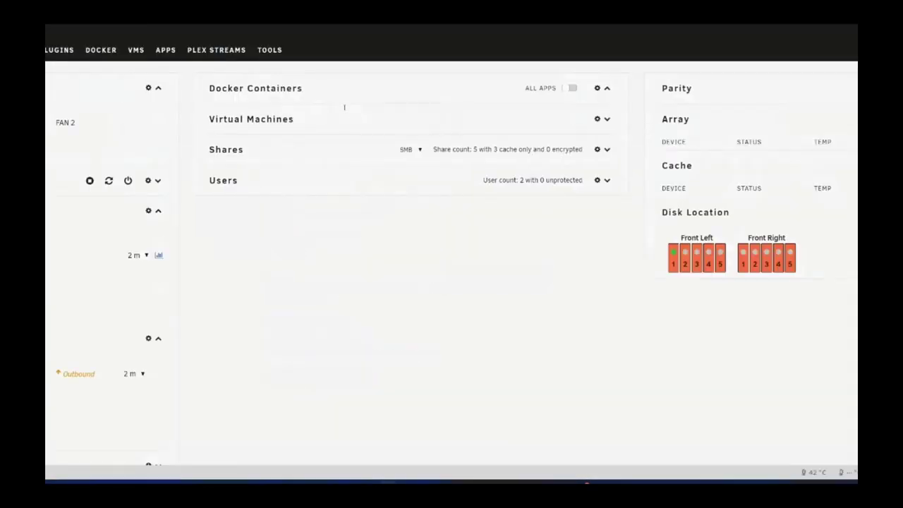
# - Check Test-RickRoll's port mappings in Unraid and select host port 2016 for container port 80
pyautogui.click(329, 116)
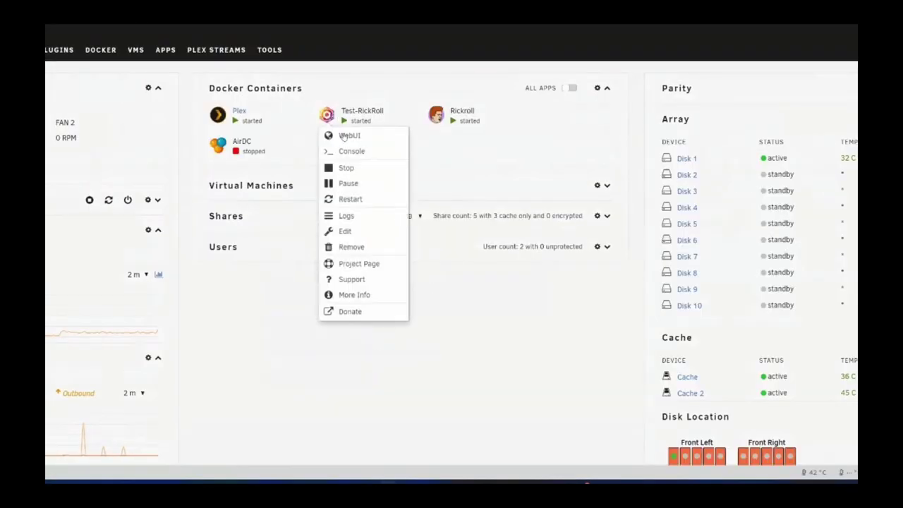
pyautogui.click(346, 231)
pyautogui.scroll(-4, 363, 262)
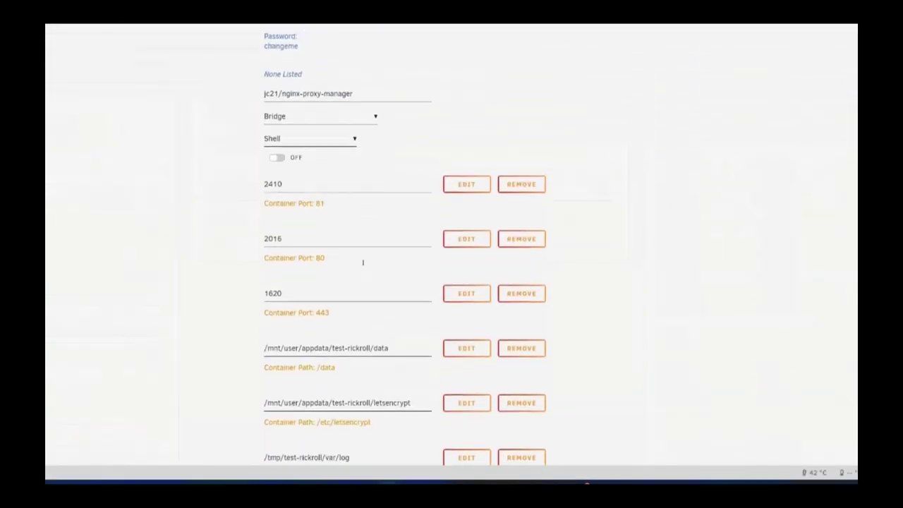
pyautogui.scroll(2, 287, 205)
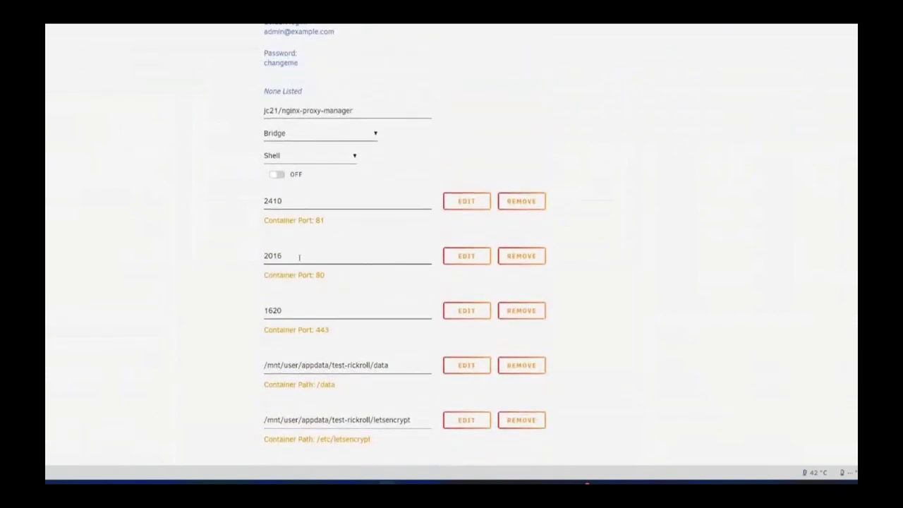
pyautogui.scroll(-2, 300, 257)
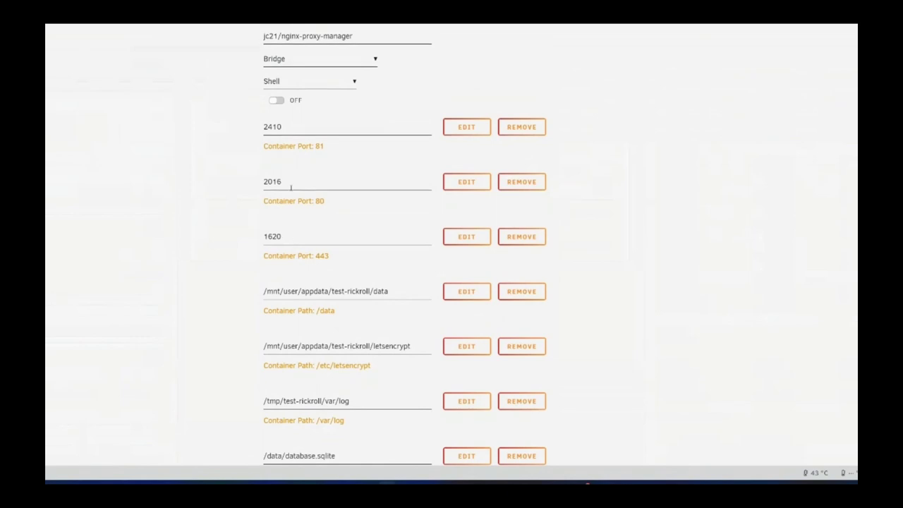
pyautogui.doubleClick(290, 184)
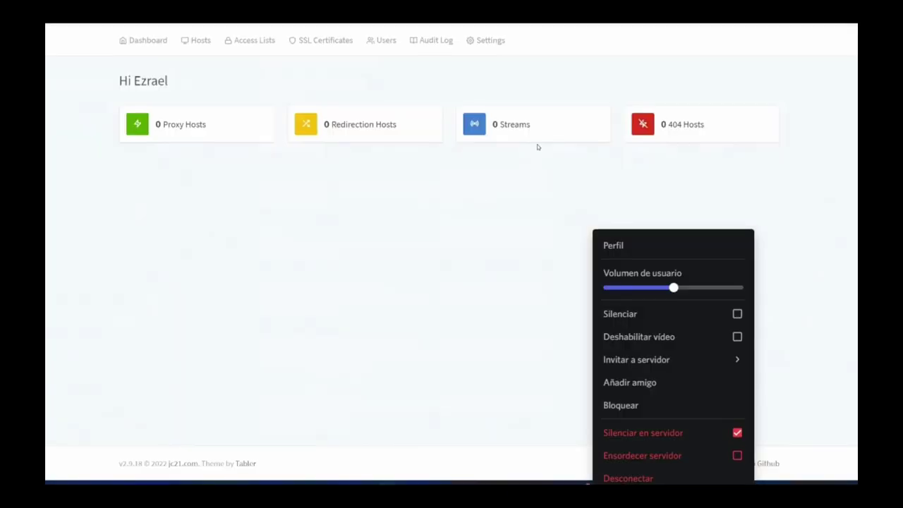
# - Fill in the draft NPM http rule, replacing external port 2016 with 80
pyautogui.click(738, 431)
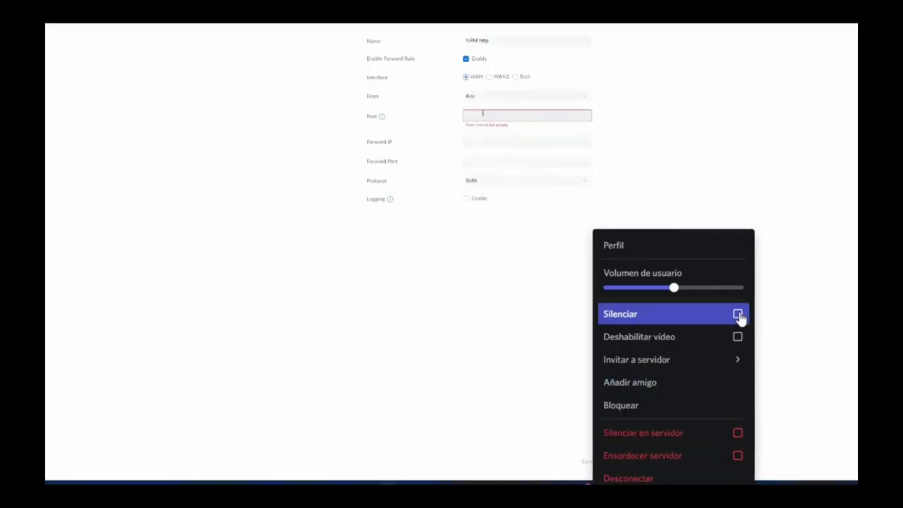
pyautogui.click(738, 314)
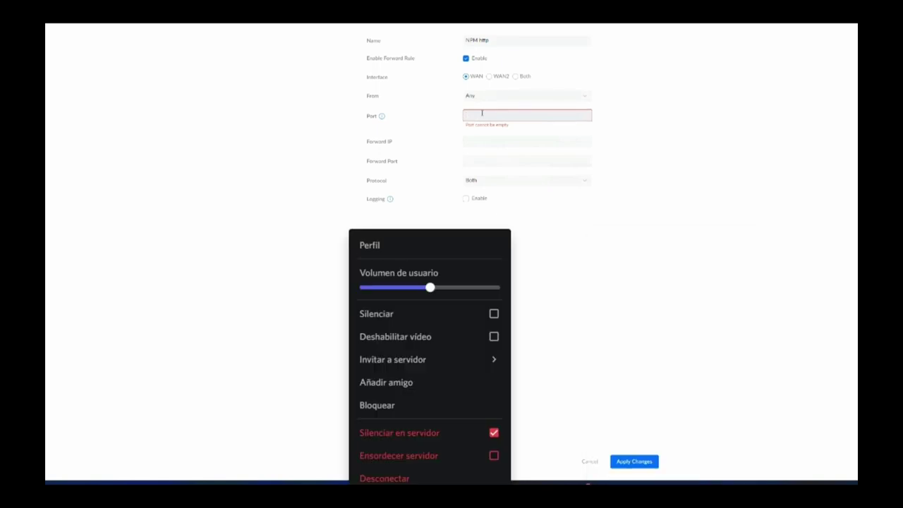
pyautogui.click(494, 433)
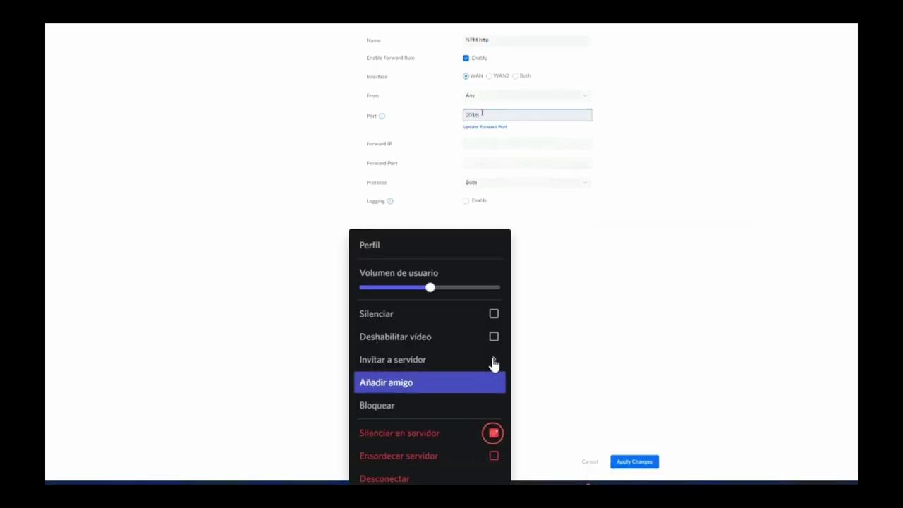
pyautogui.click(494, 316)
pyautogui.press('Escape')
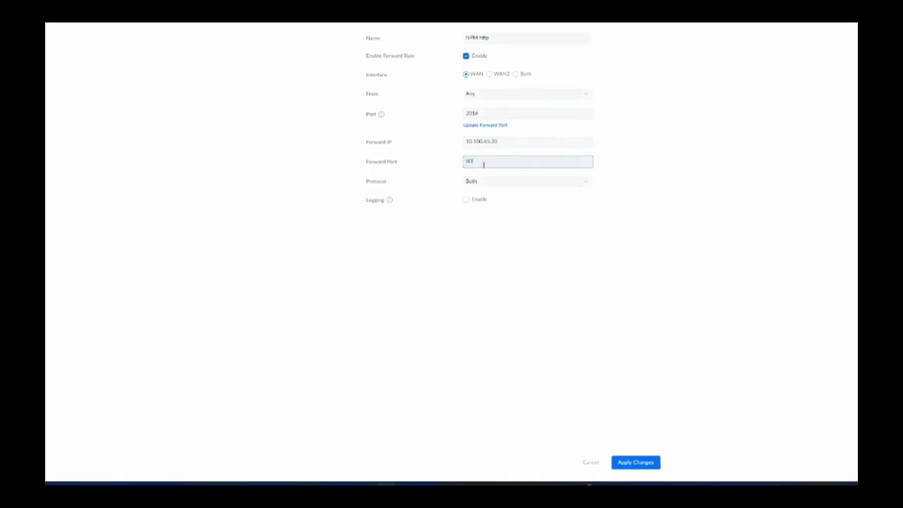
pyautogui.moveTo(480, 161); pyautogui.dragTo(437, 170)
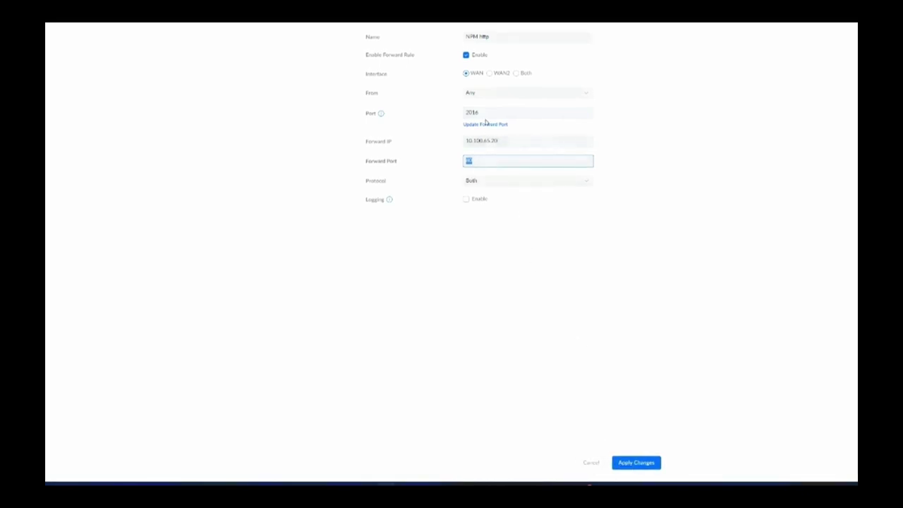
pyautogui.moveTo(493, 111); pyautogui.dragTo(423, 113)
pyautogui.write('80')
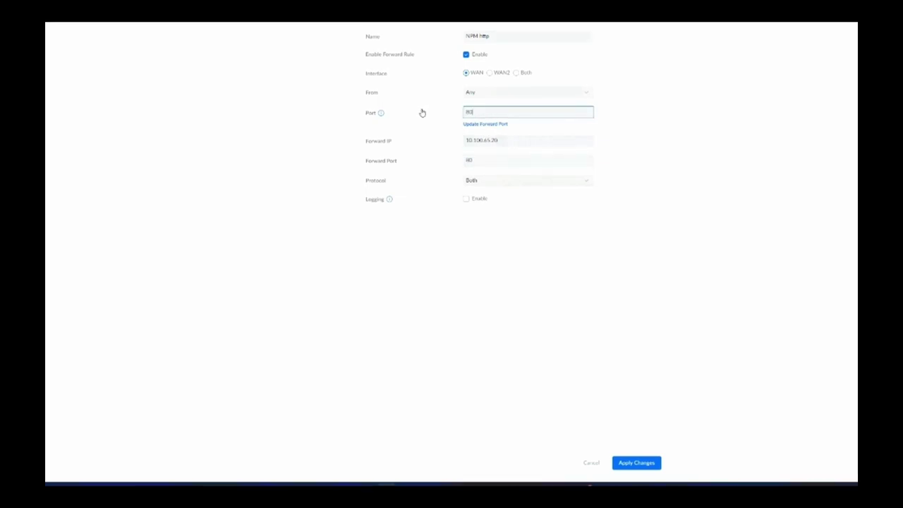
pyautogui.doubleClick(476, 151)
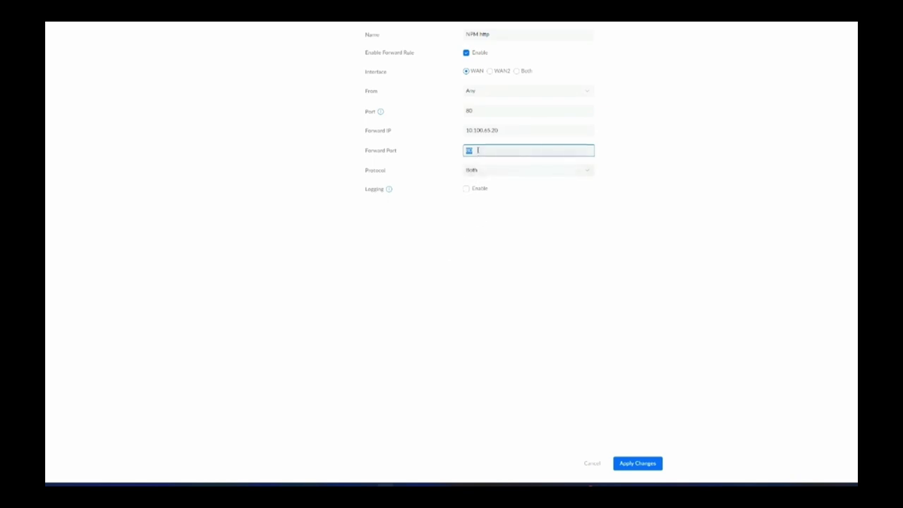
# - Discard the draft and review the Nginx (http) rule forwarding port 80 to 10.100.65.20:1880
pyautogui.click(596, 464)
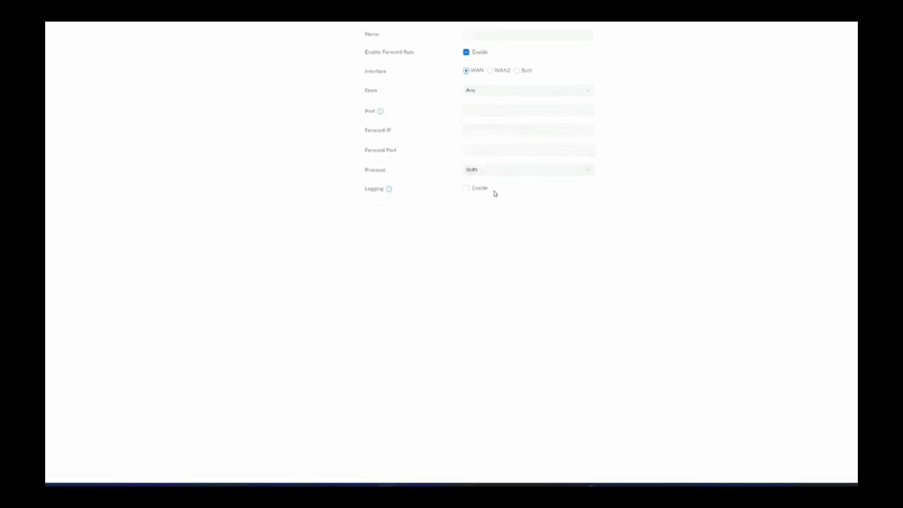
pyautogui.scroll(-15, 498, 259)
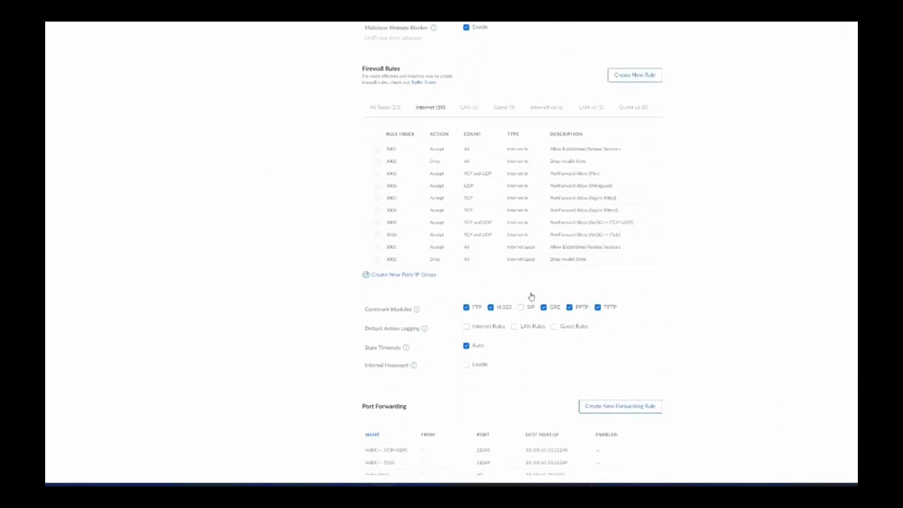
pyautogui.click(520, 258)
pyautogui.doubleClick(470, 109)
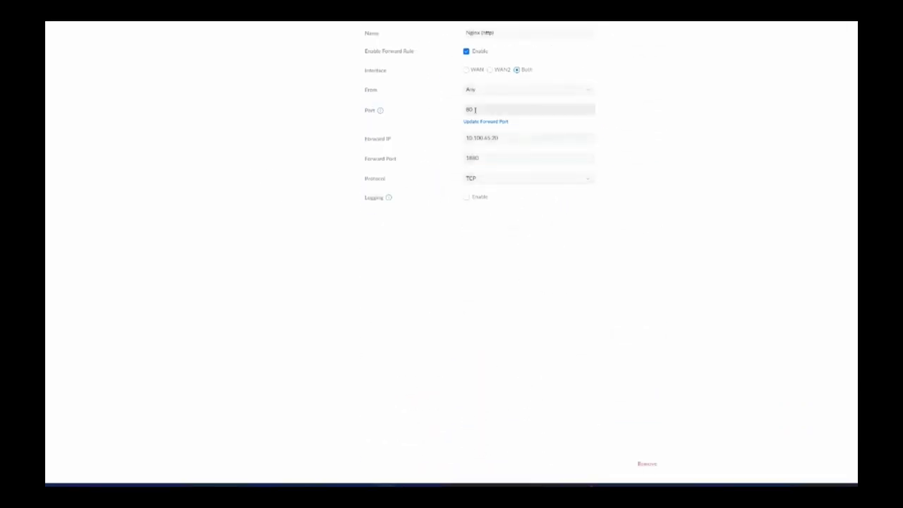
pyautogui.click(643, 463)
# - Start a fresh, empty port forwarding rule
pyautogui.scroll(5, 550, 337)
pyautogui.scroll(-5, 550, 337)
pyautogui.scroll(-5, 549, 337)
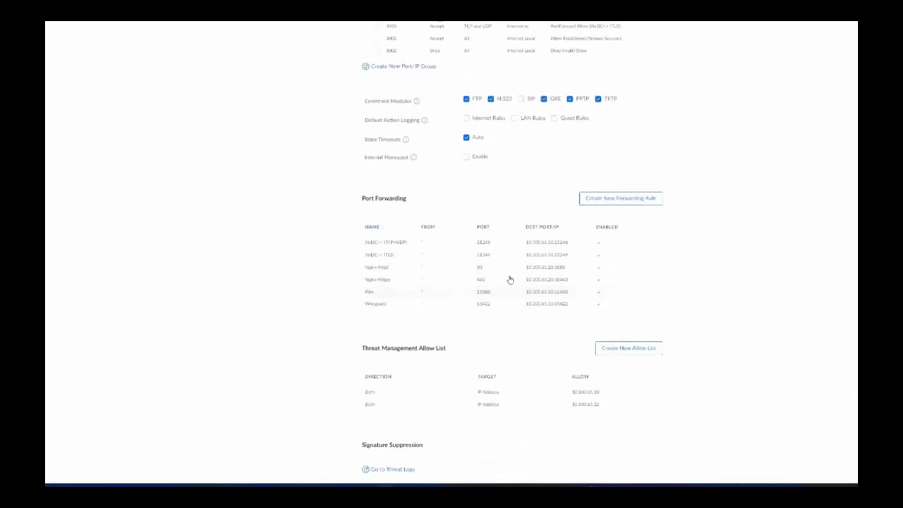
pyautogui.click(611, 192)
# - Save a Rickroll rule forwarding WAN port 80 to 10.100.65.20 port 2016
pyautogui.click(481, 32)
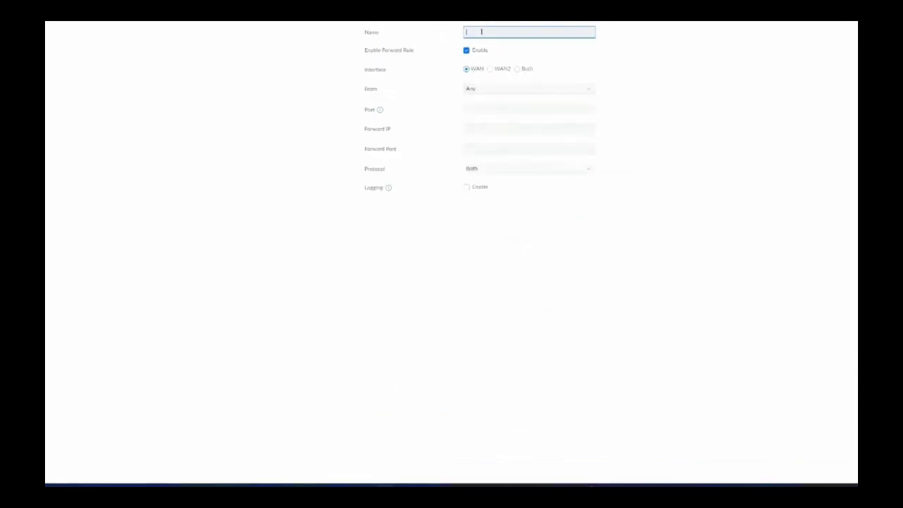
pyautogui.write('Rich')
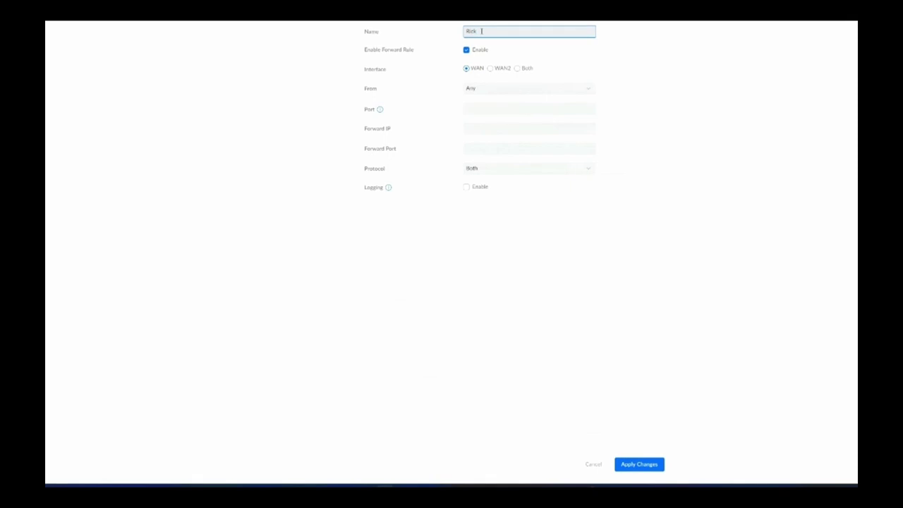
pyautogui.write('roll')
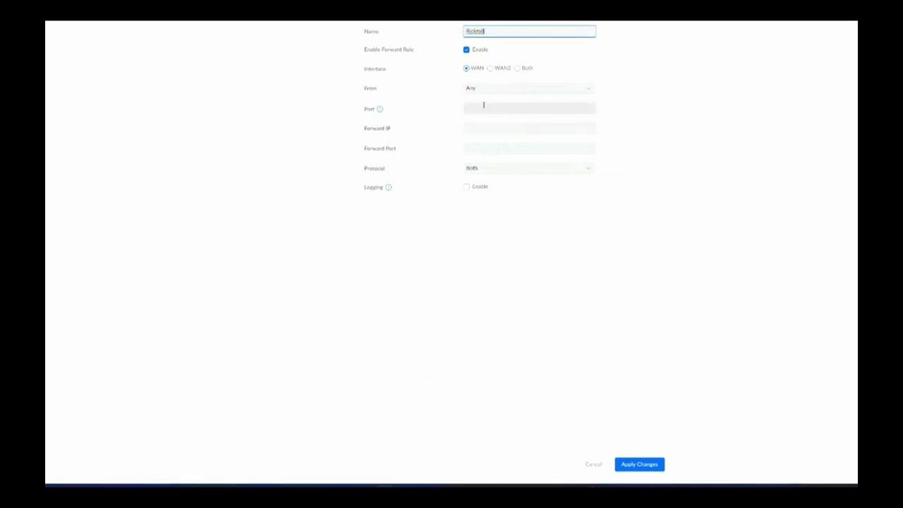
pyautogui.click(478, 108)
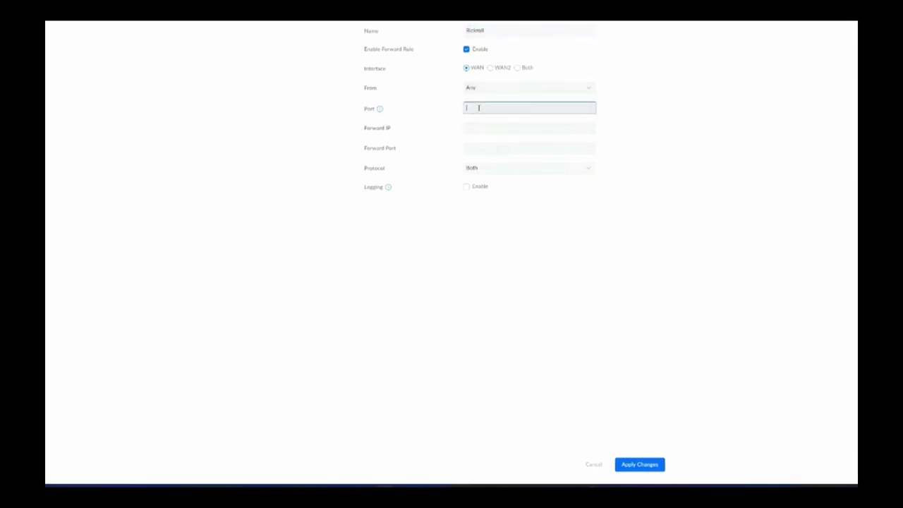
pyautogui.write('80')
pyautogui.press('Tab')
pyautogui.press('Tab')
pyautogui.write('1')
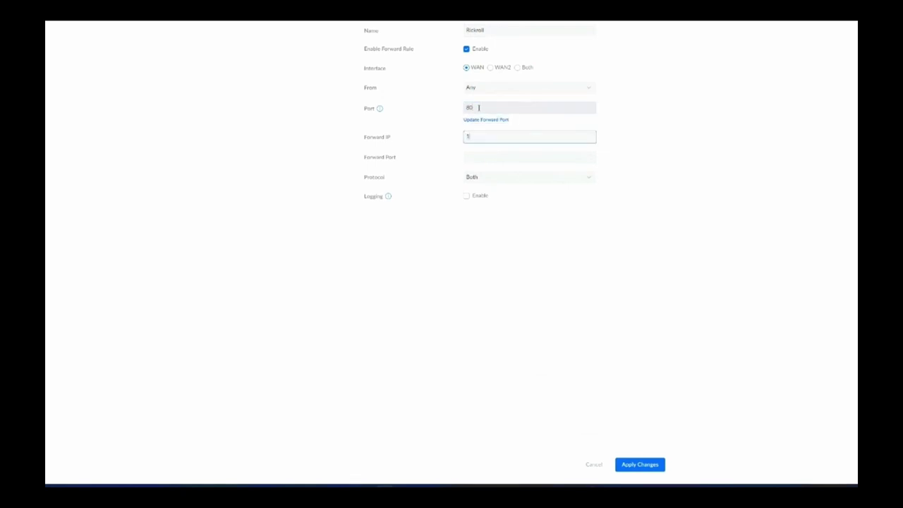
pyautogui.write('0.10.0')
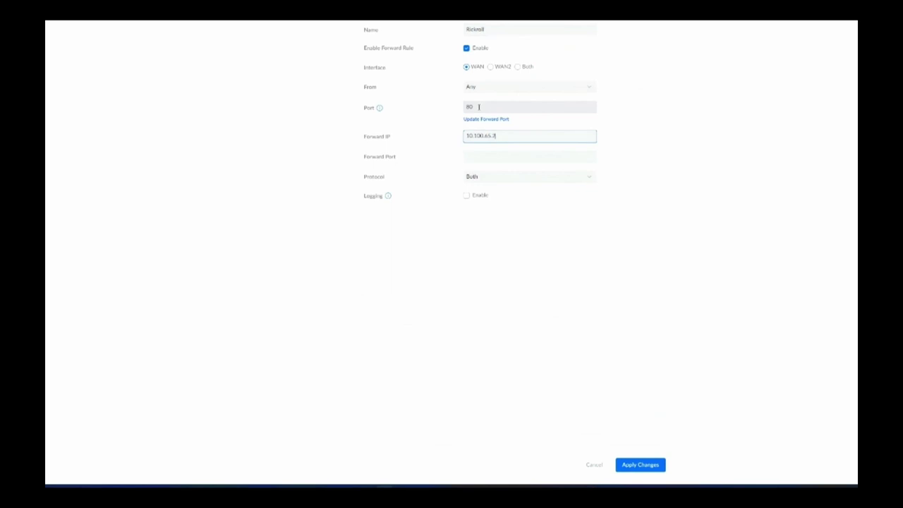
pyautogui.write('65.20')
pyautogui.press('Tab')
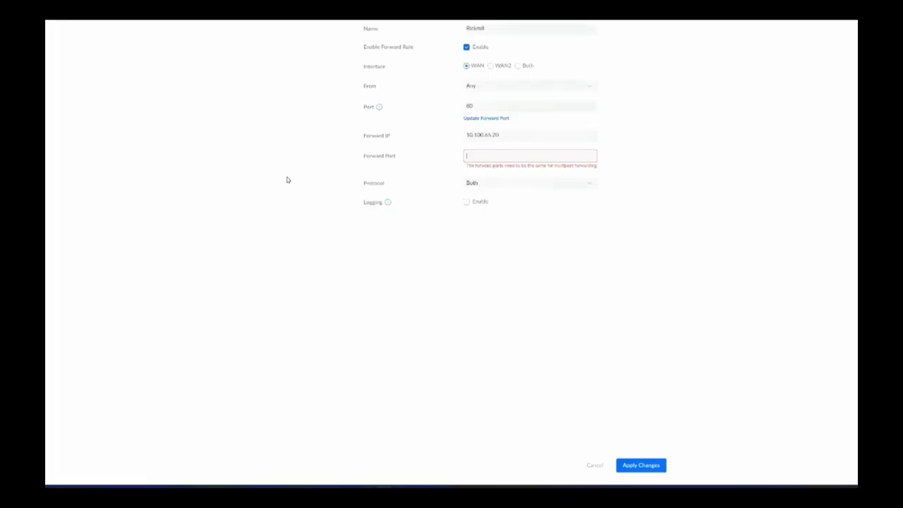
pyautogui.write('2016')
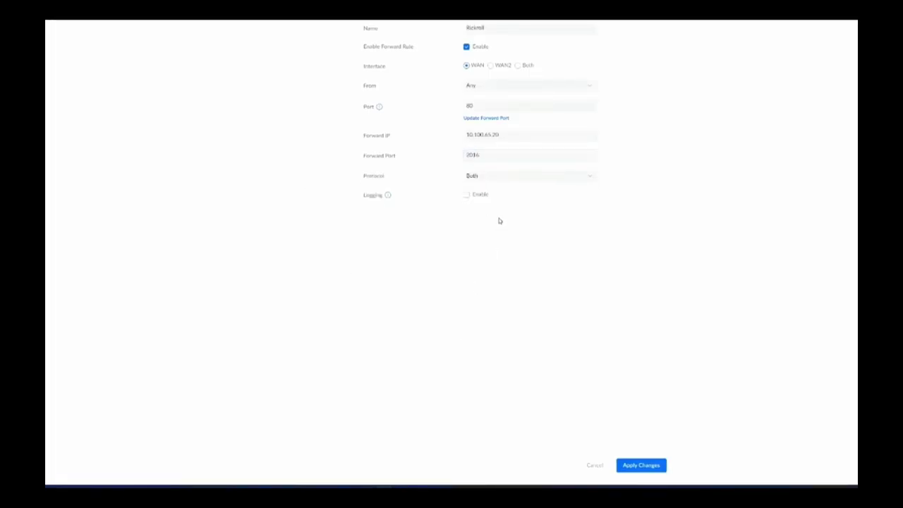
pyautogui.click(642, 467)
pyautogui.scroll(-10, 443, 231)
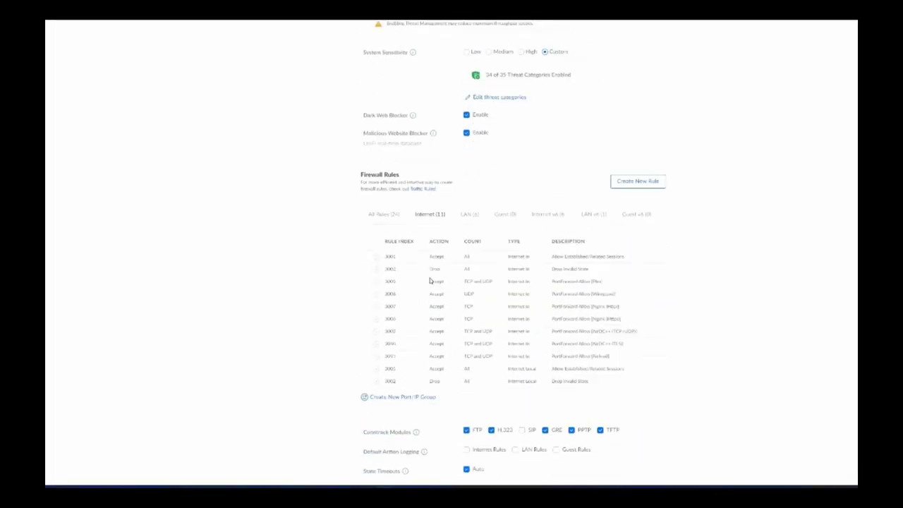
# - Start a Rickroll https rule with external port 443 forwarding to 10.100.65.20
pyautogui.click(596, 177)
pyautogui.click(487, 27)
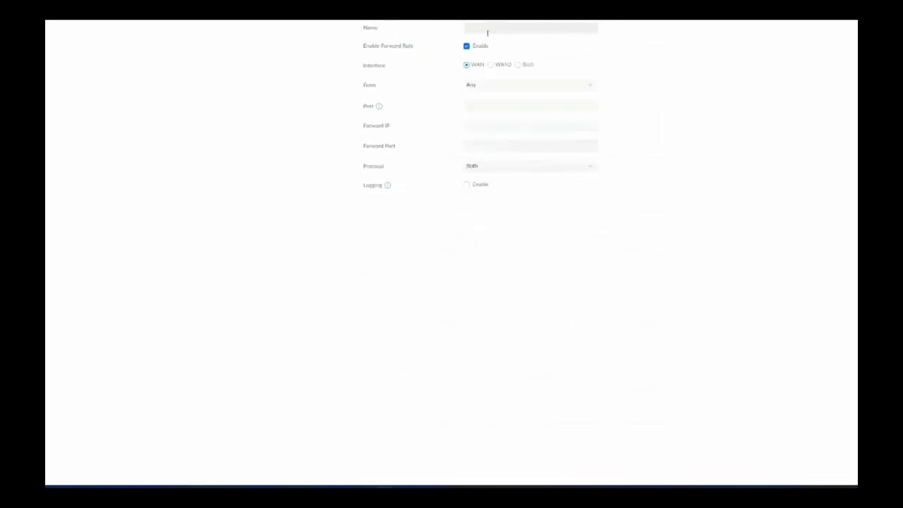
pyautogui.write('Rickroll https')
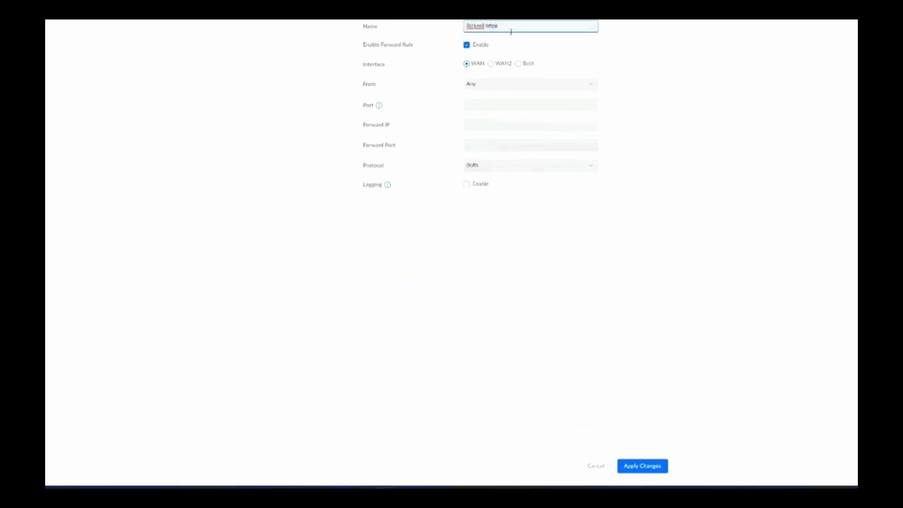
pyautogui.click(478, 103)
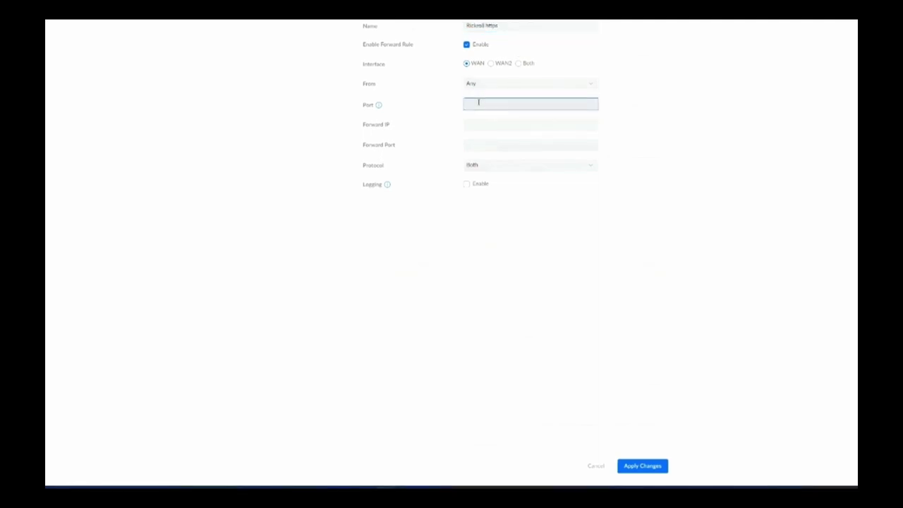
pyautogui.write('443')
pyautogui.press('Tab')
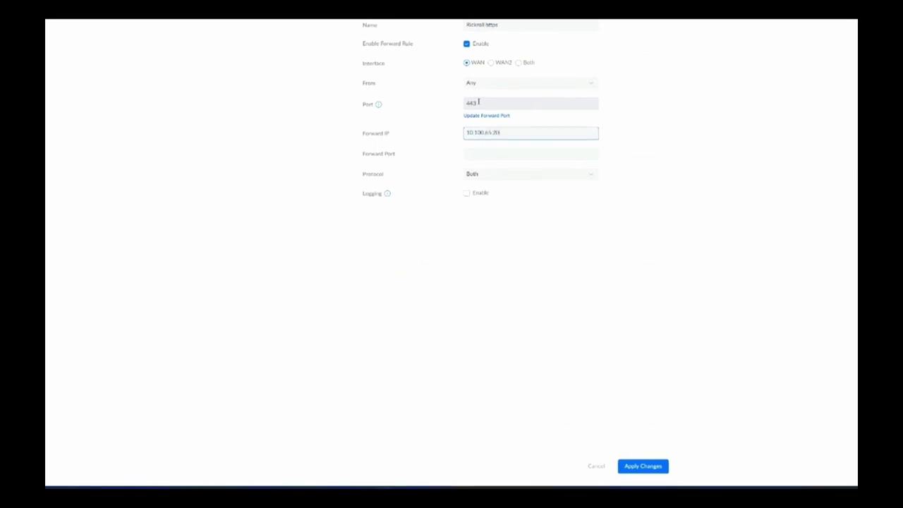
pyautogui.click(494, 153)
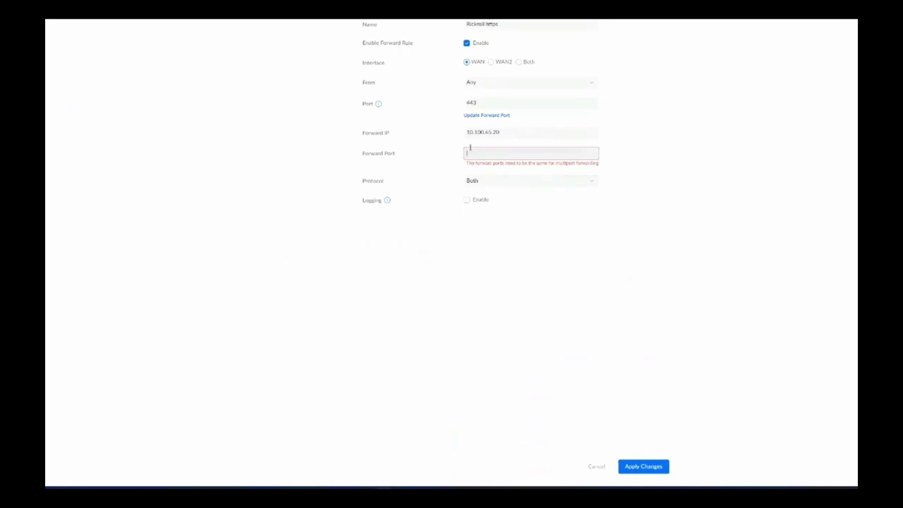
# - Set forward port 1620 and save the Rickroll https rule
pyautogui.write('1620')
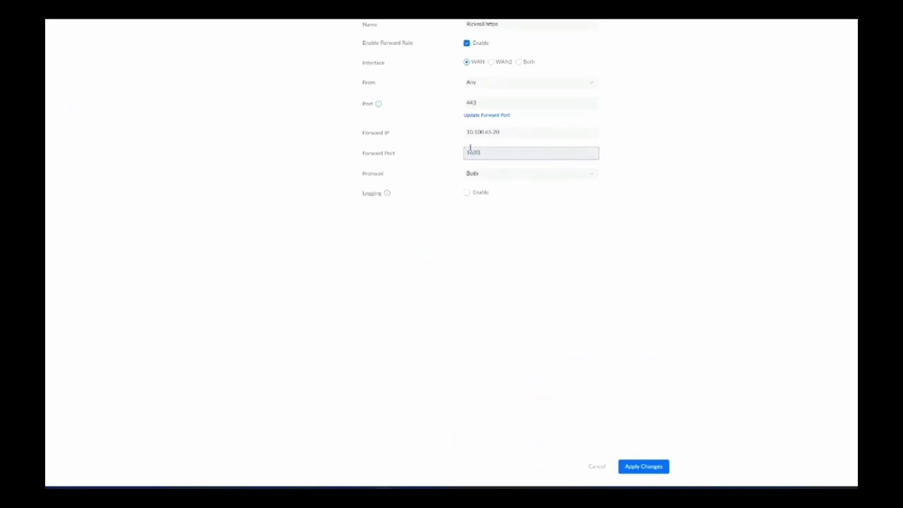
pyautogui.click(662, 468)
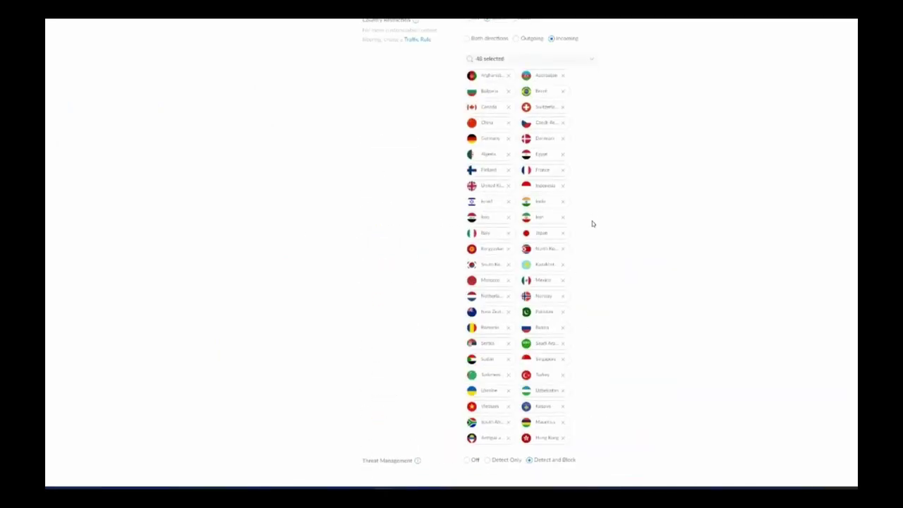
pyautogui.scroll(-3, 593, 222)
pyautogui.scroll(-5, 601, 230)
# - Disable the existing Nginx (http) and Nginx (https) forwarding rules
pyautogui.click(609, 244)
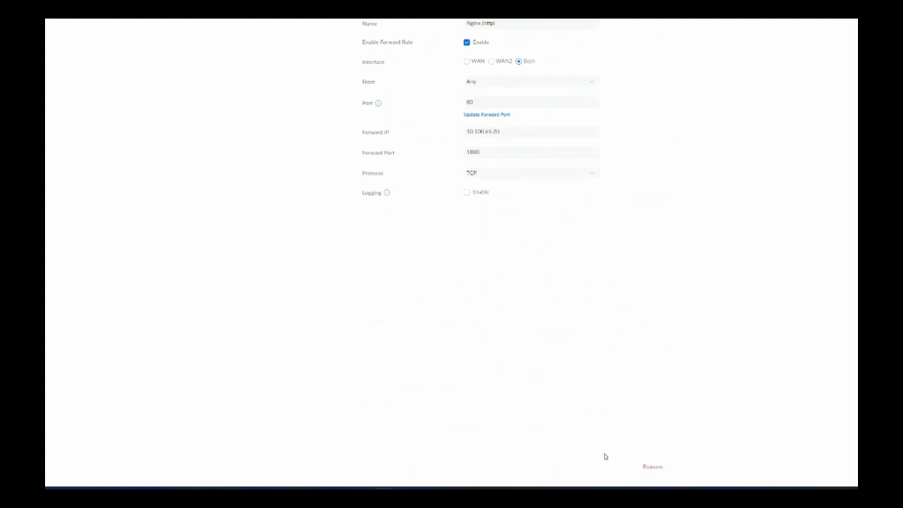
pyautogui.click(466, 42)
pyautogui.click(644, 467)
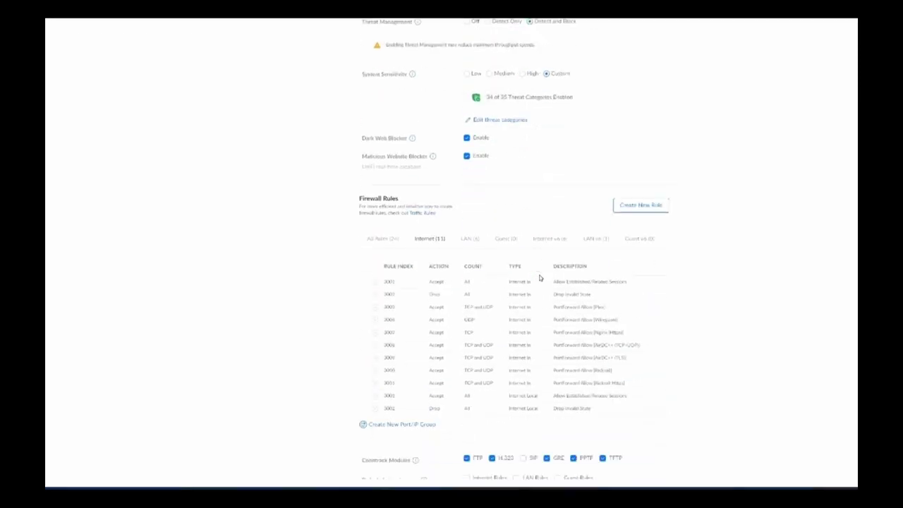
pyautogui.scroll(-5, 541, 282)
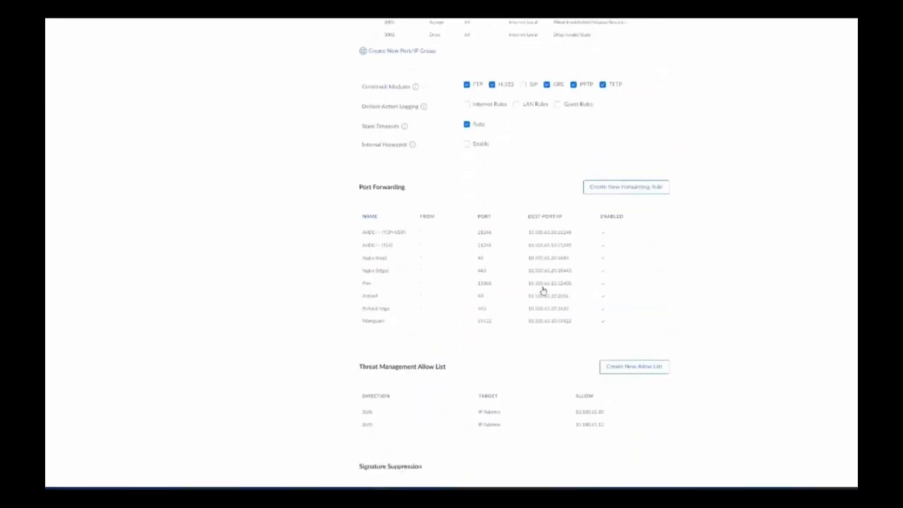
pyautogui.scroll(3, 541, 288)
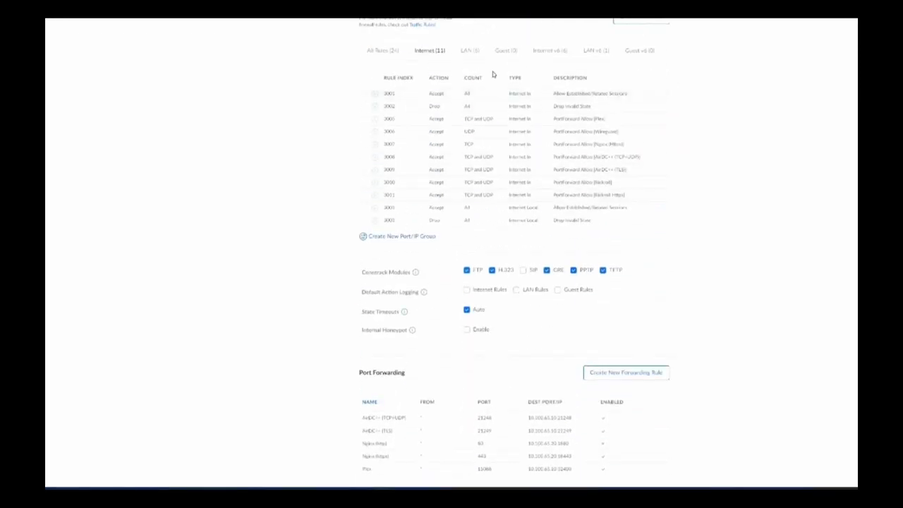
pyautogui.scroll(-3, 508, 177)
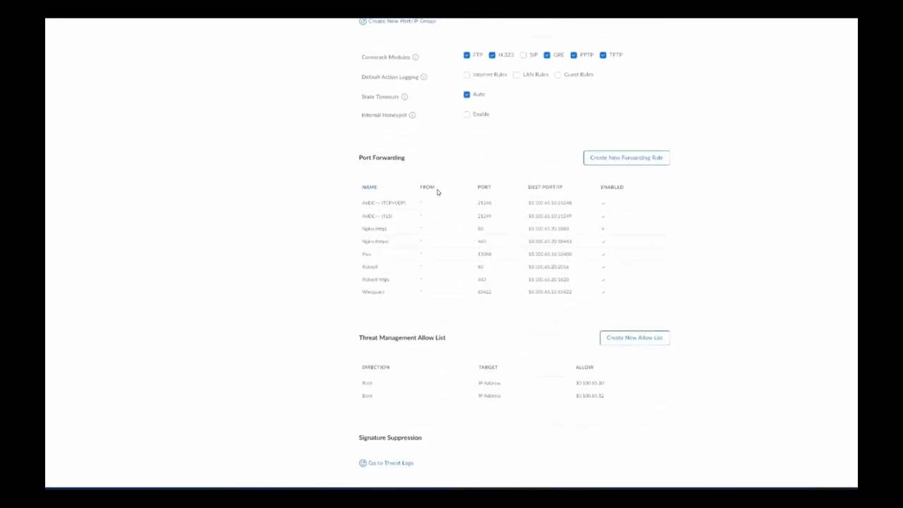
pyautogui.click(496, 245)
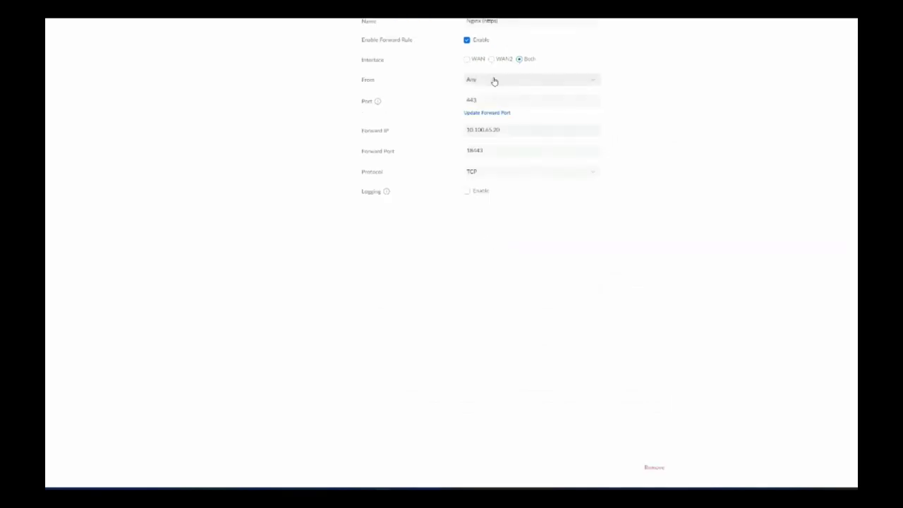
pyautogui.click(467, 40)
pyautogui.click(642, 463)
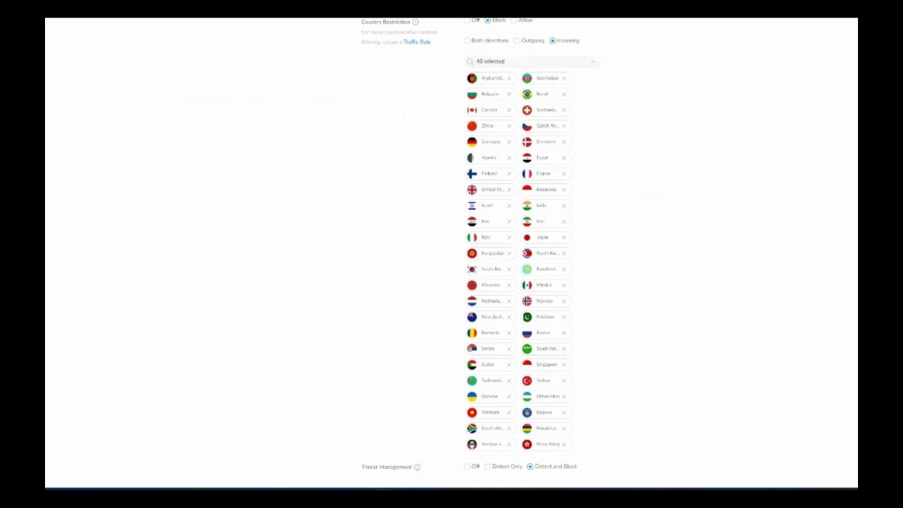
pyautogui.scroll(-15, 369, 193)
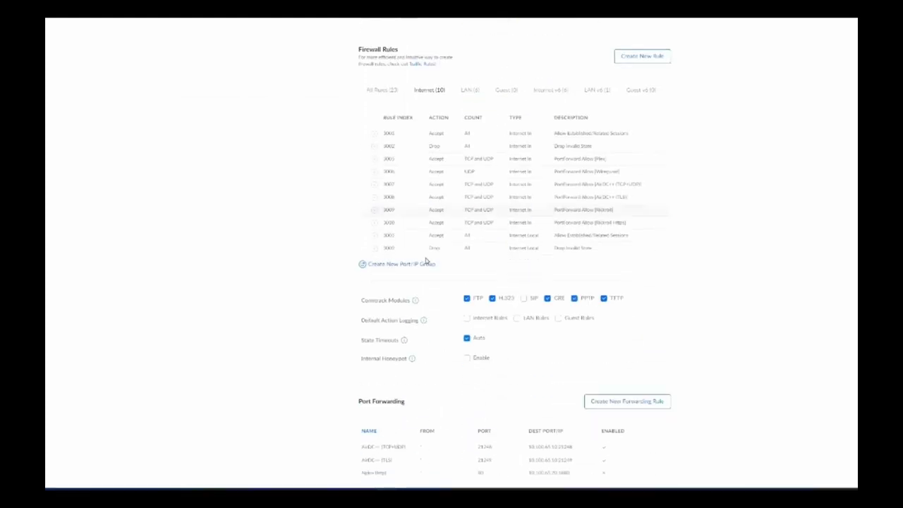
pyautogui.scroll(2, 487, 294)
# - Launch Test-RickRoll's WebUI from the Unraid dashboard and show the empty Proxy Hosts list
pyautogui.scroll(-2, 487, 294)
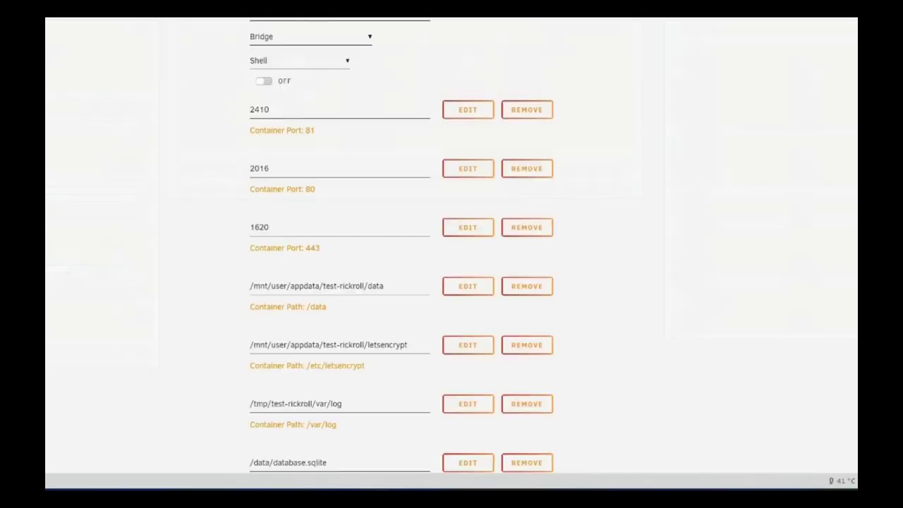
pyautogui.scroll(5, 45, 115)
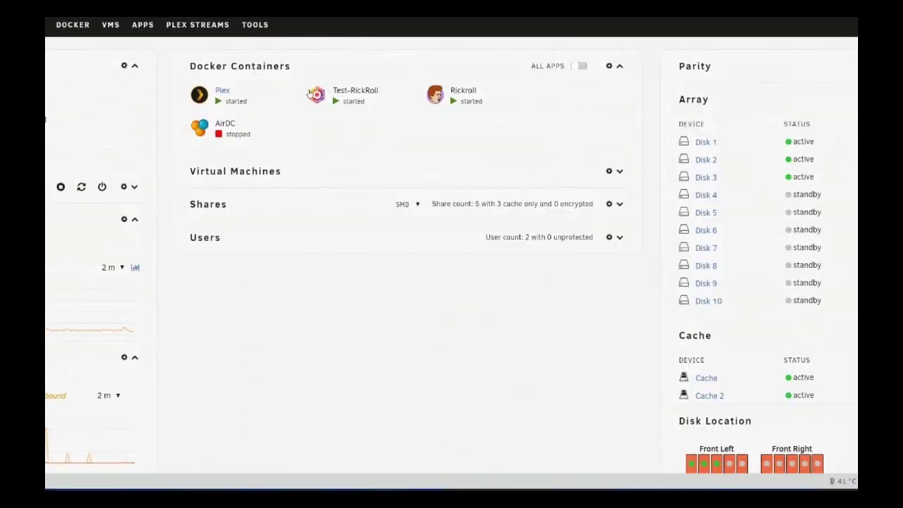
pyautogui.click(318, 95)
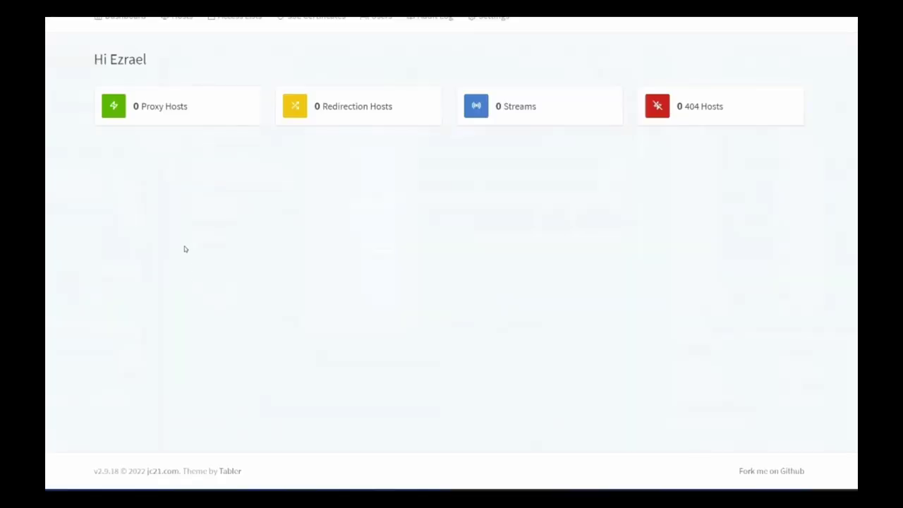
pyautogui.click(162, 109)
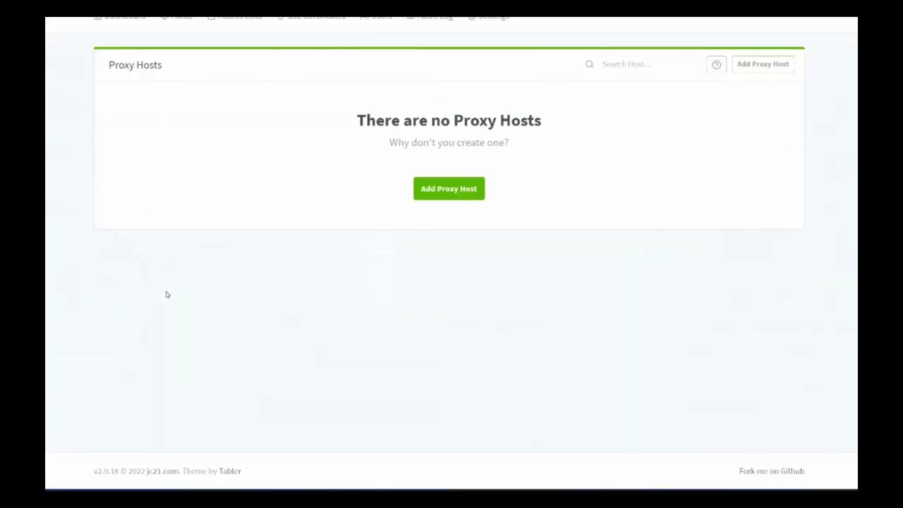
# - Add a new proxy host with domain name rickroll.plexms.xyz
pyautogui.click(448, 190)
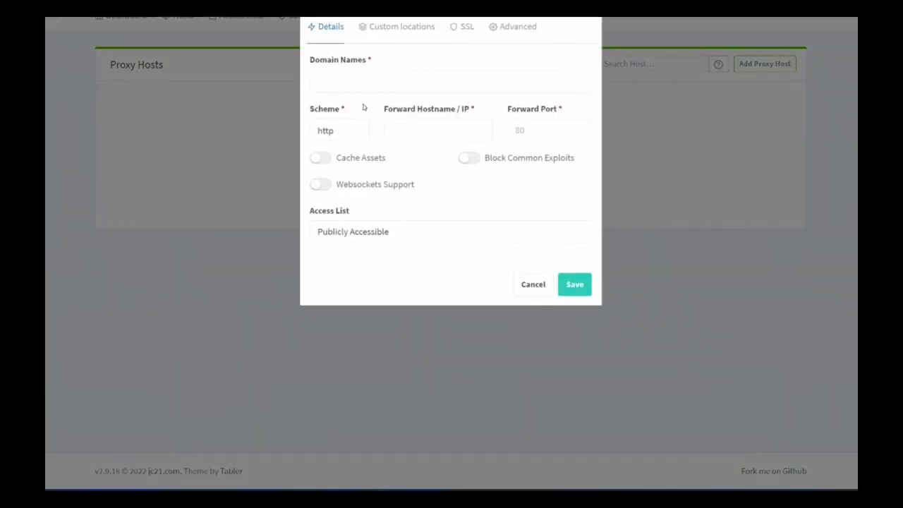
pyautogui.click(344, 81)
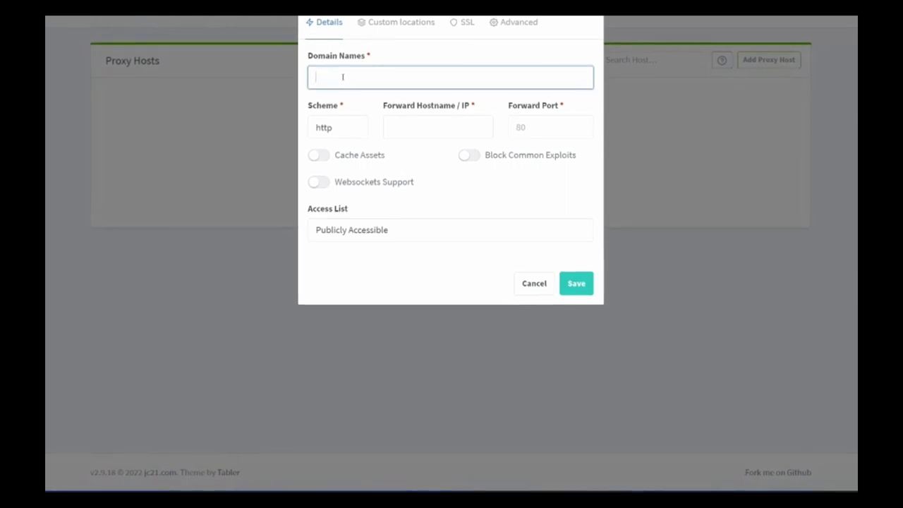
pyautogui.write('ric')
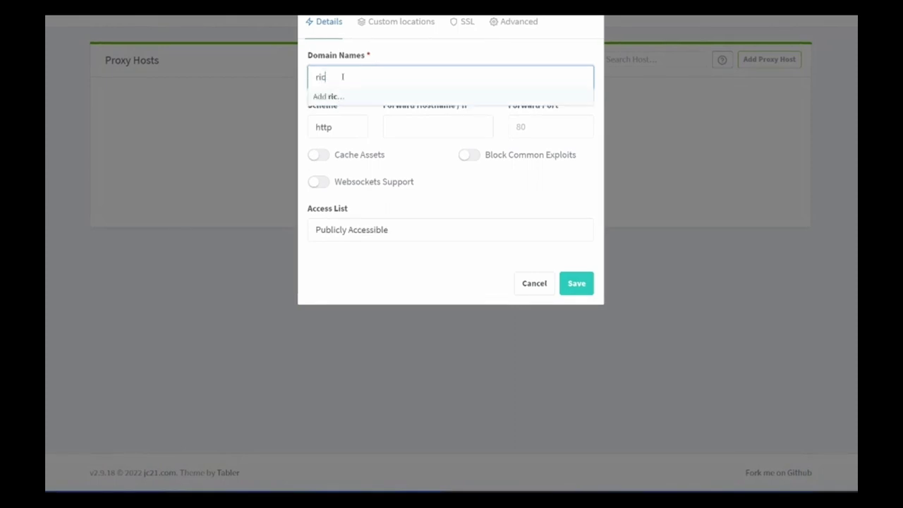
pyautogui.write('kroll')
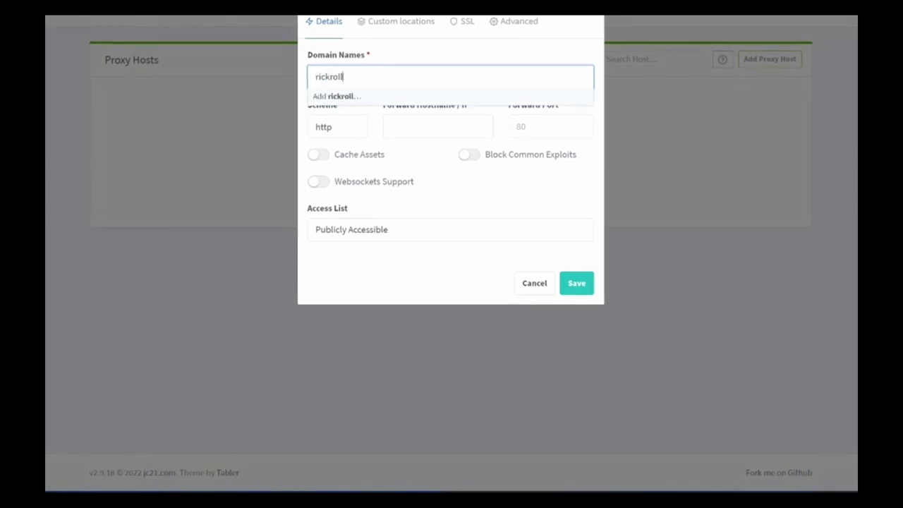
pyautogui.write('.p')
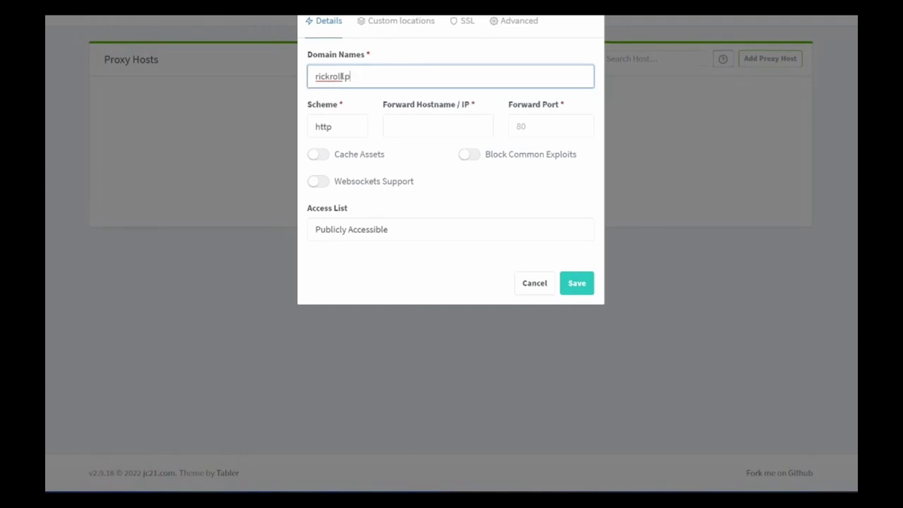
pyautogui.write('lexms.xyz')
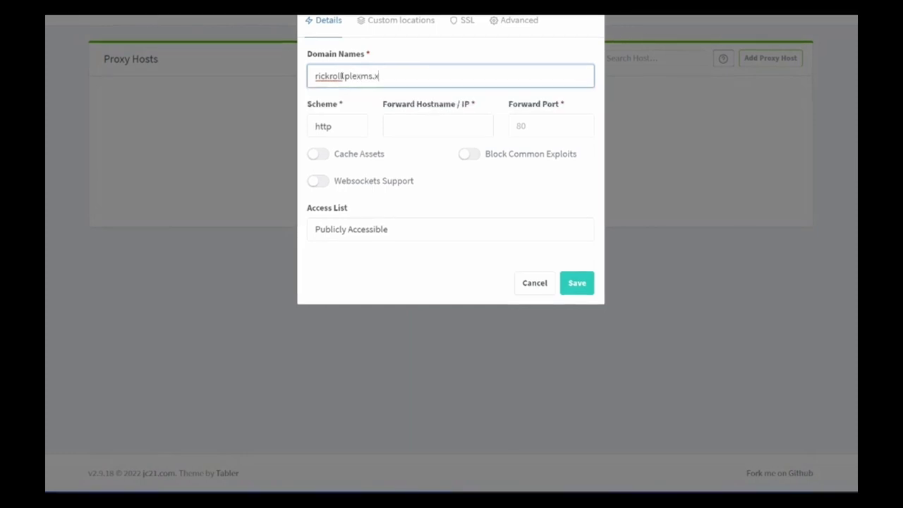
pyautogui.click(368, 97)
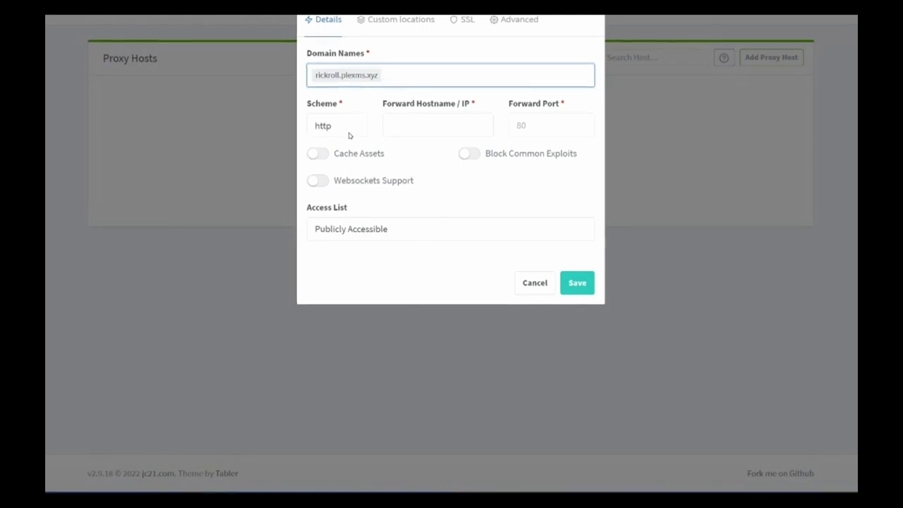
# - Keep the http scheme and set the forward hostname to 10.100.65.20
pyautogui.click(349, 127)
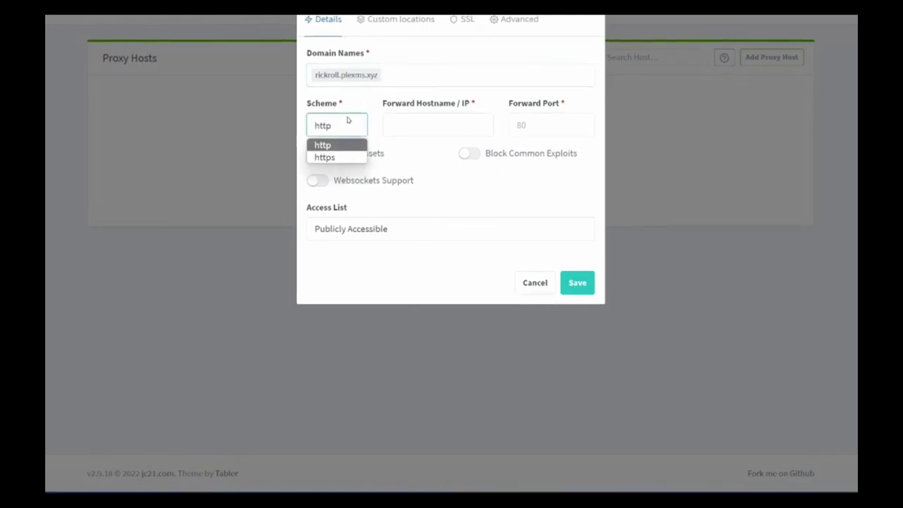
pyautogui.click(346, 125)
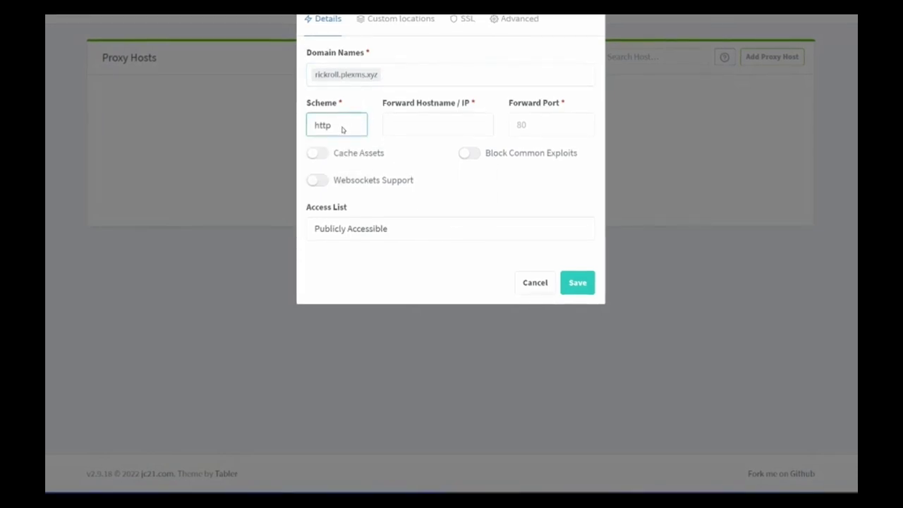
pyautogui.click(421, 124)
pyautogui.write('10.')
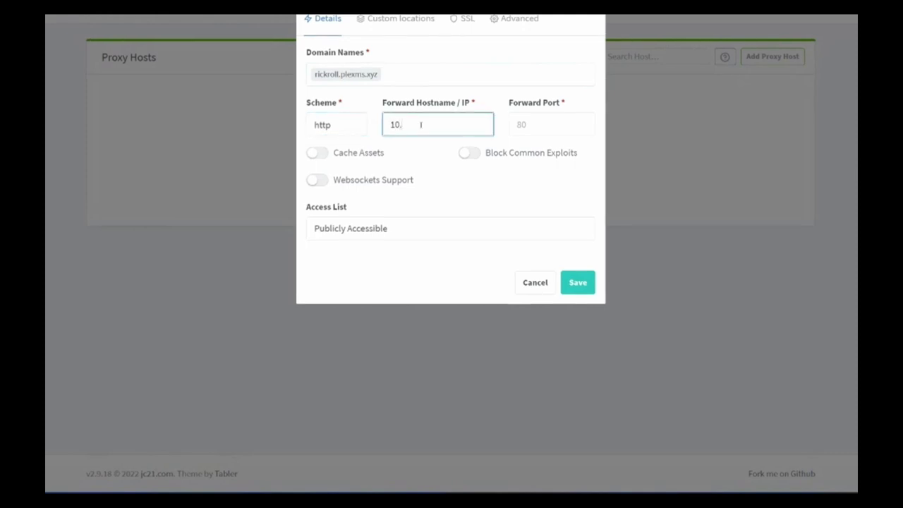
pyautogui.write('100.65')
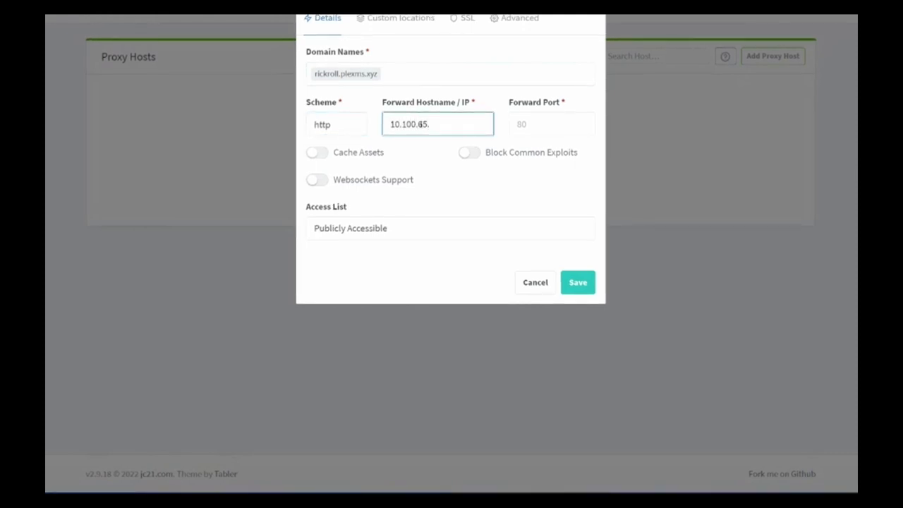
pyautogui.write('.')
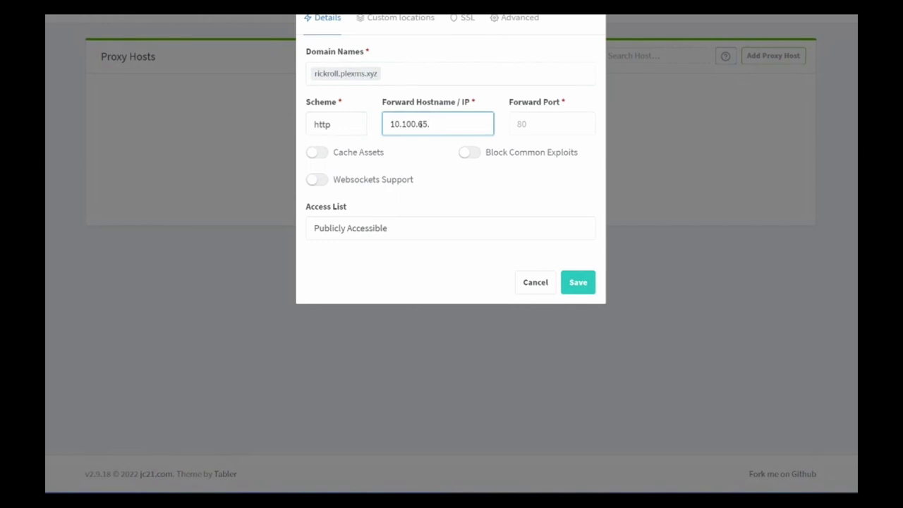
pyautogui.write('20')
pyautogui.click(348, 125)
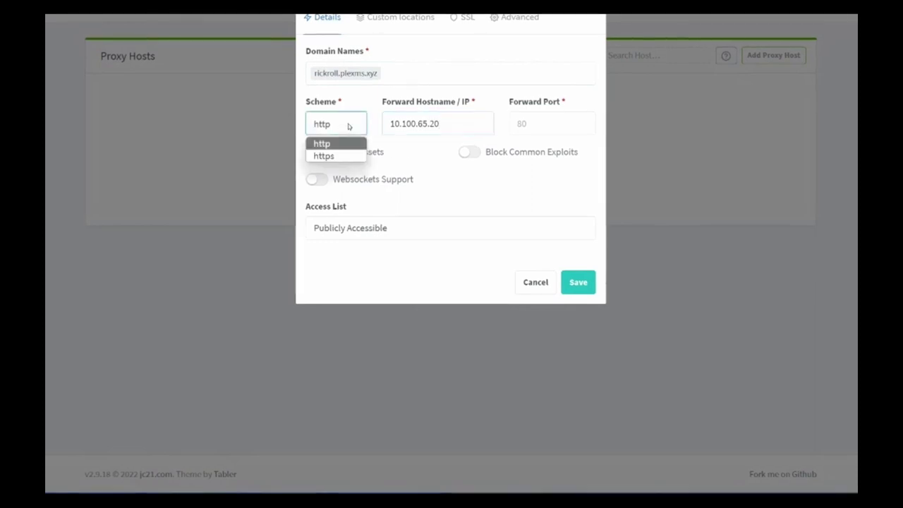
pyautogui.click(348, 126)
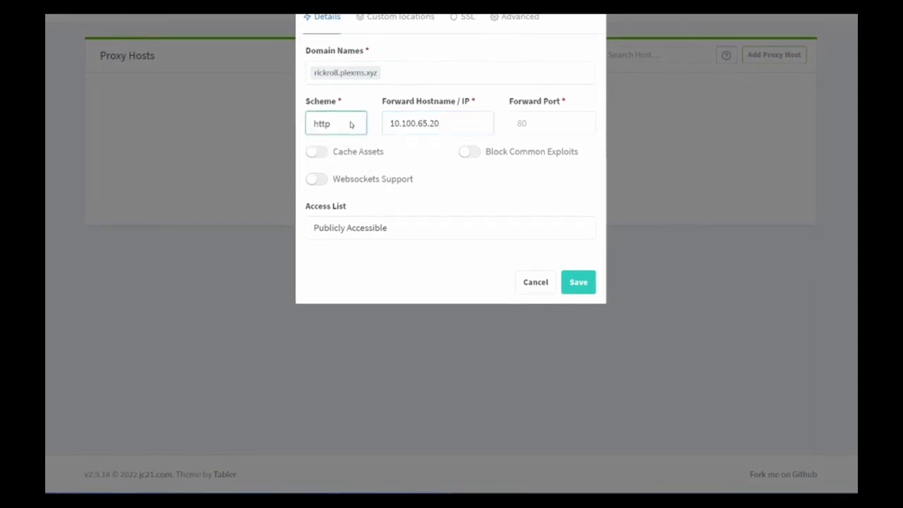
pyautogui.click(468, 123)
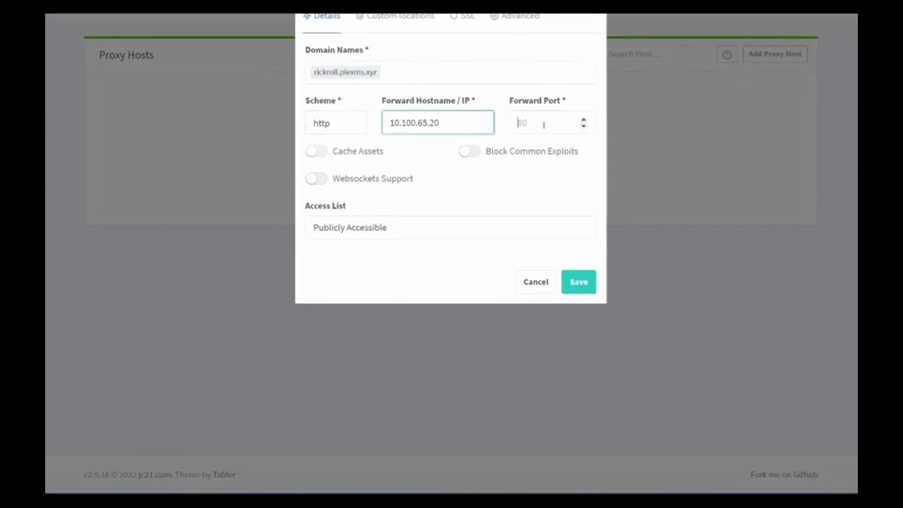
pyautogui.click(543, 125)
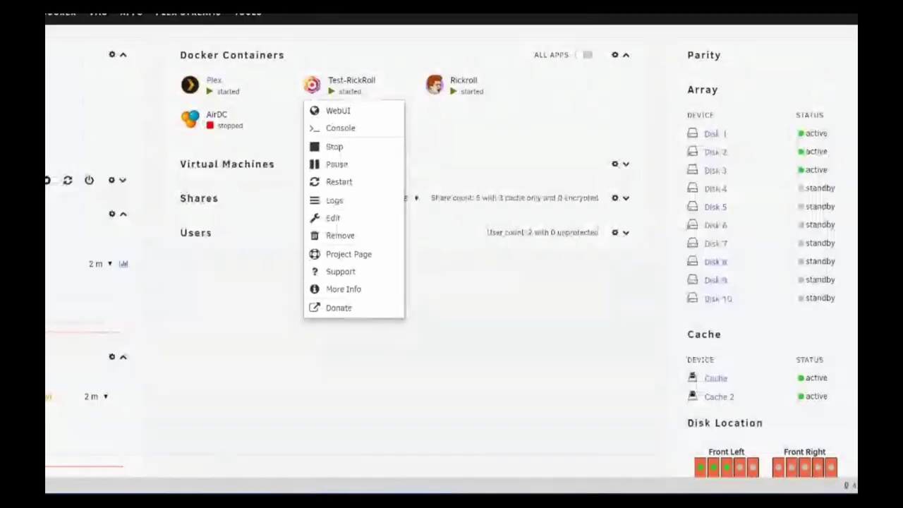
# - Look up and copy the Rickroll container's host port 7346 in Unraid
pyautogui.click(434, 84)
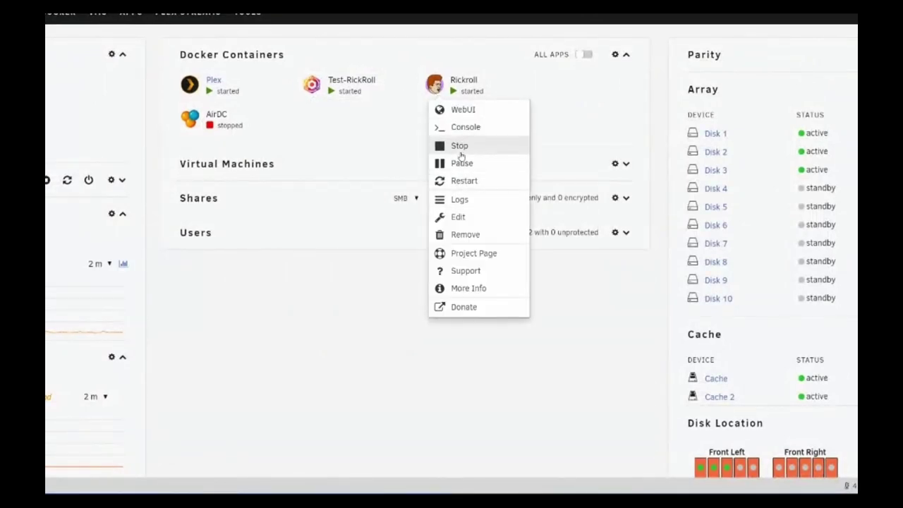
pyautogui.click(458, 216)
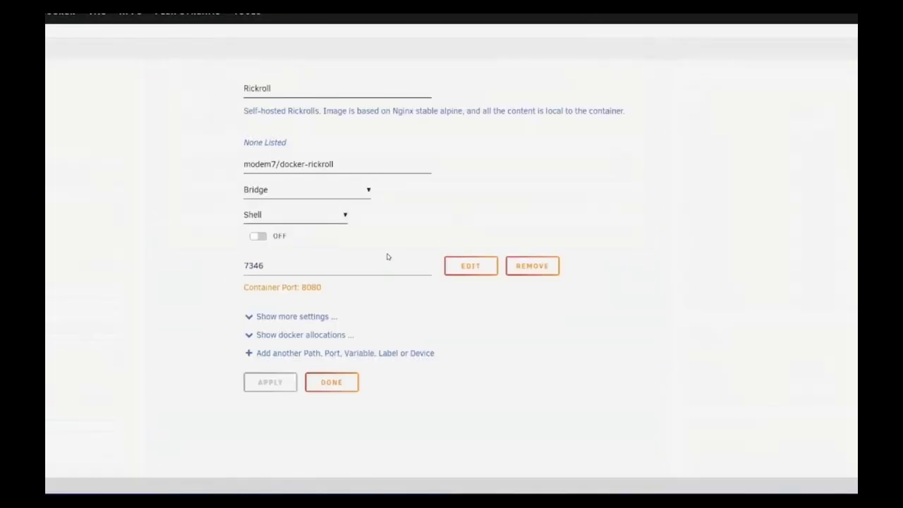
pyautogui.moveTo(277, 272); pyautogui.dragTo(202, 270)
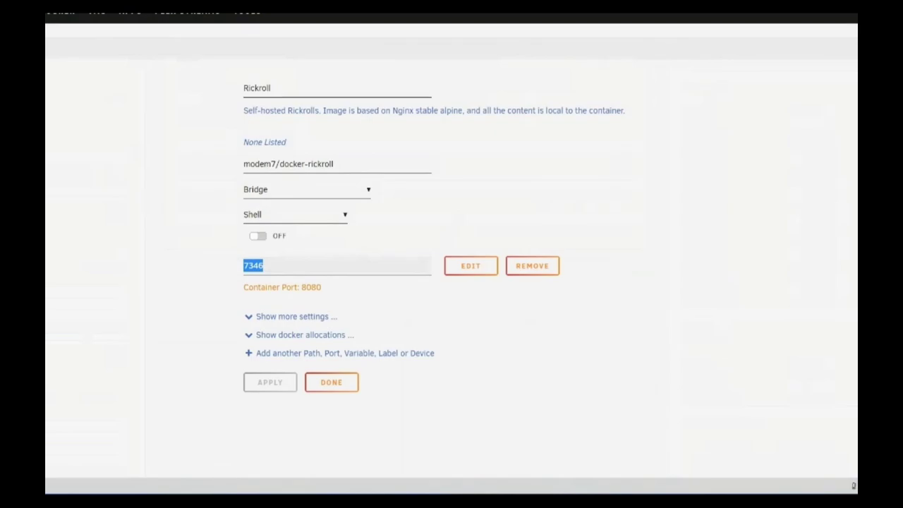
pyautogui.hotkey('alt', 'Tab')
# - Set forward port 7346 and enable Cache Assets, Websockets and Block Common Exploits
pyautogui.write('7346')
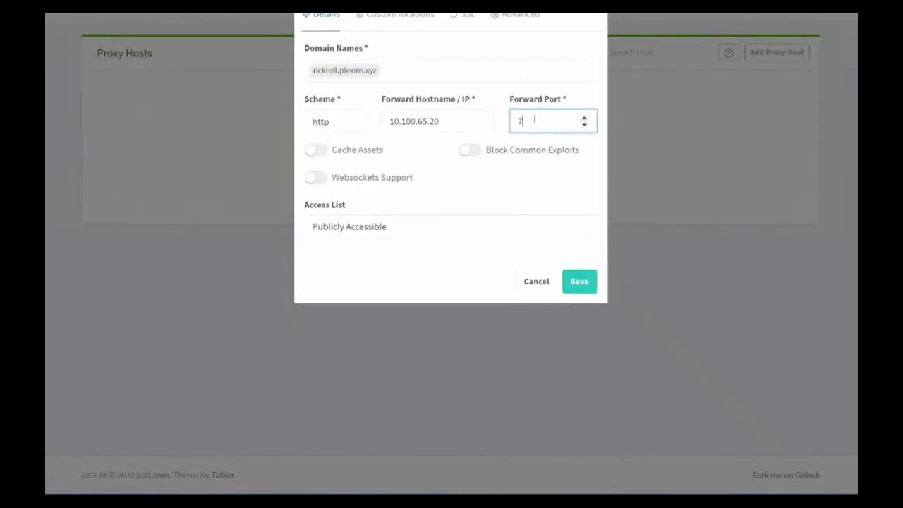
pyautogui.click(511, 185)
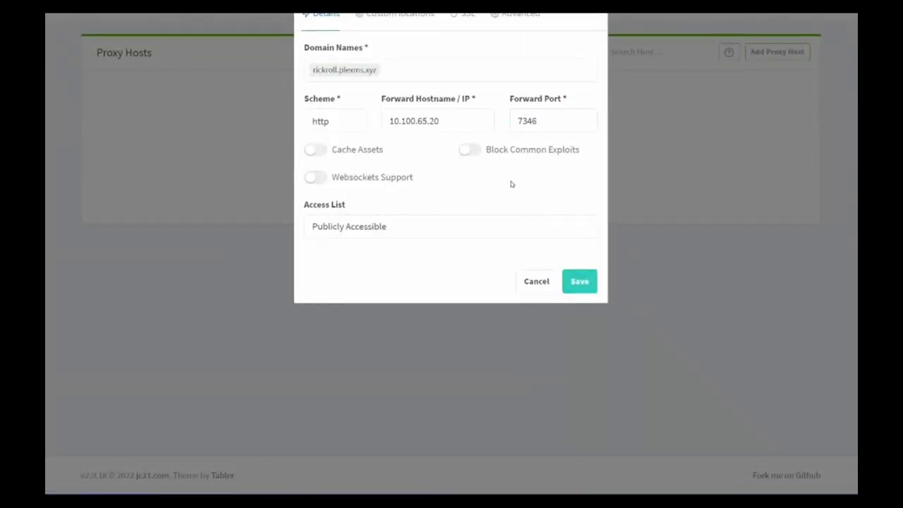
pyautogui.click(315, 150)
pyautogui.click(315, 178)
pyautogui.click(468, 149)
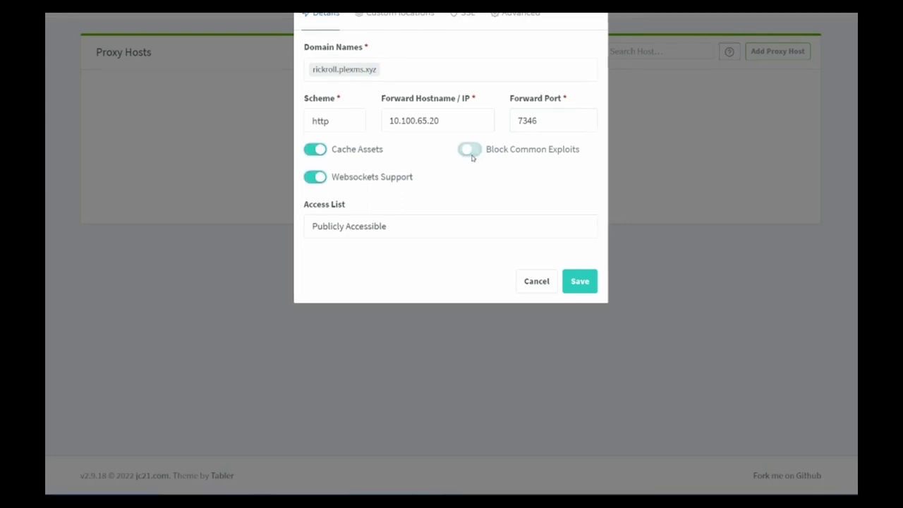
# - Request a Let's Encrypt certificate with Force SSL, HTTP/2, HSTS and HSTS subdomains, then save
pyautogui.click(450, 23)
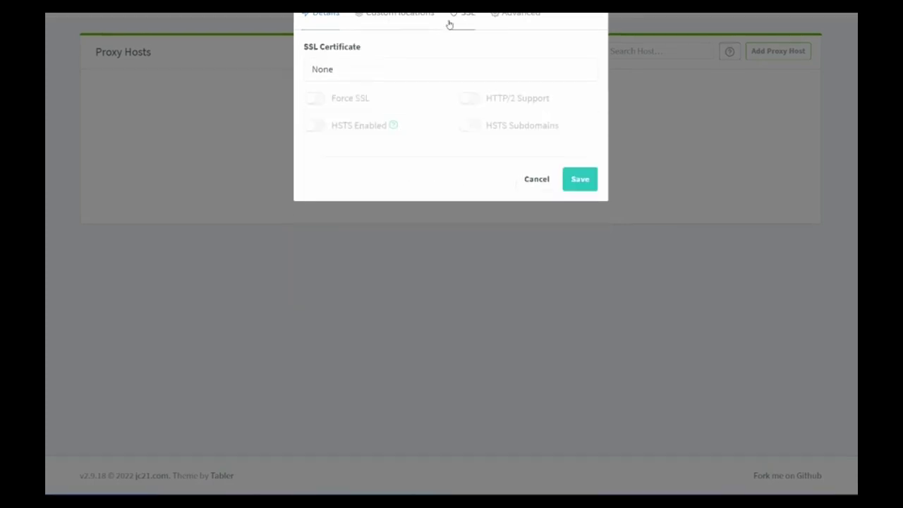
pyautogui.click(345, 76)
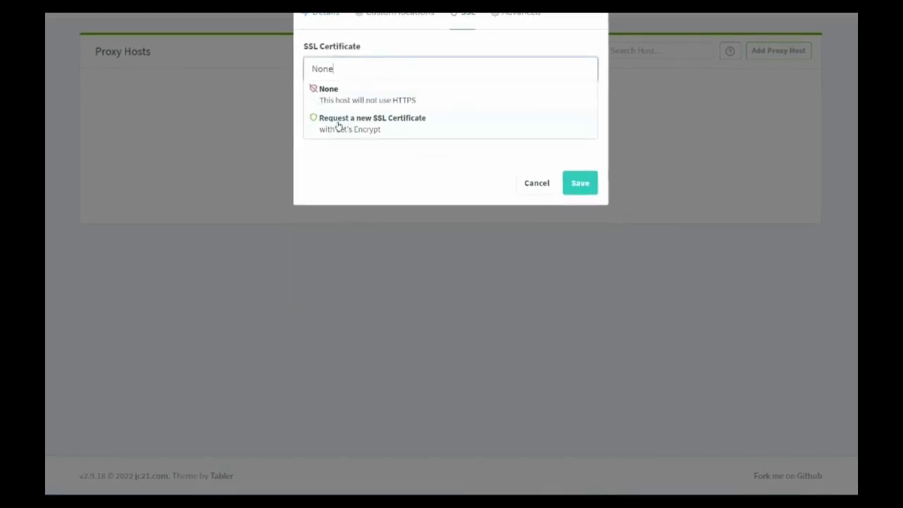
pyautogui.click(338, 125)
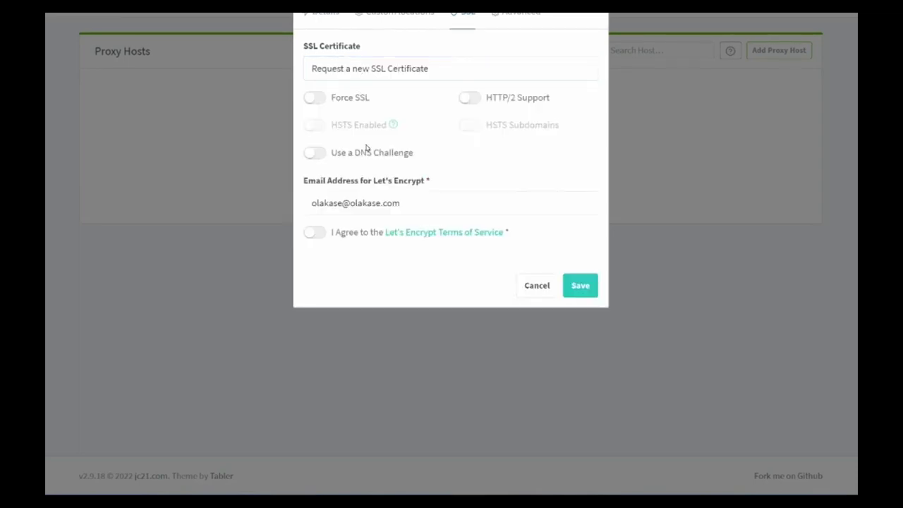
pyautogui.click(319, 98)
pyautogui.click(470, 98)
pyautogui.click(315, 124)
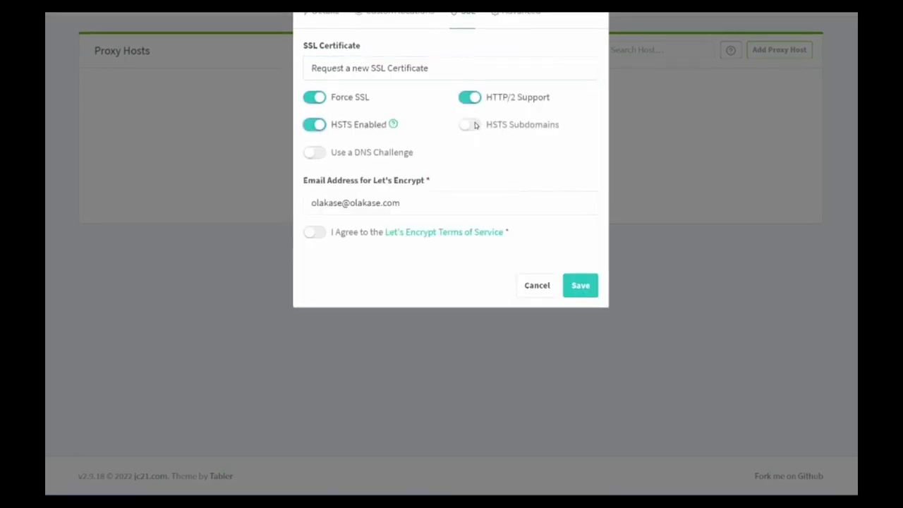
pyautogui.click(470, 124)
pyautogui.click(315, 232)
pyautogui.click(312, 202)
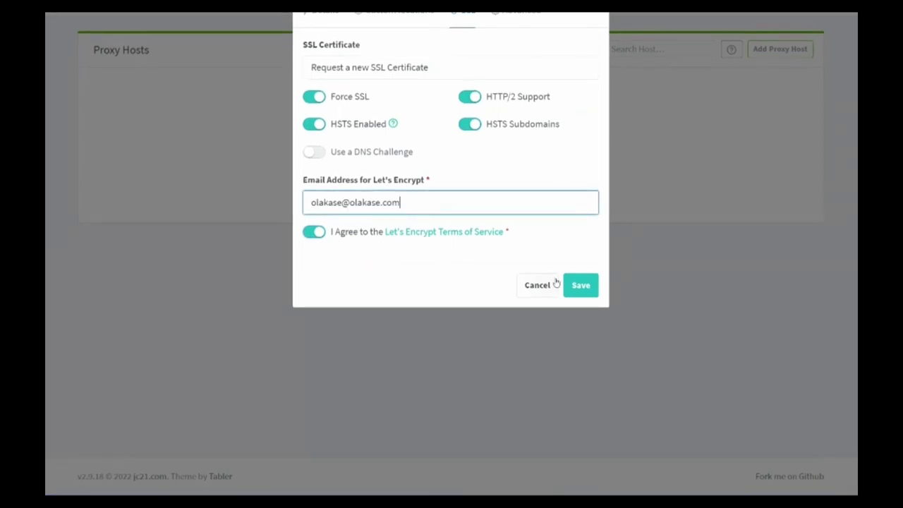
pyautogui.click(580, 285)
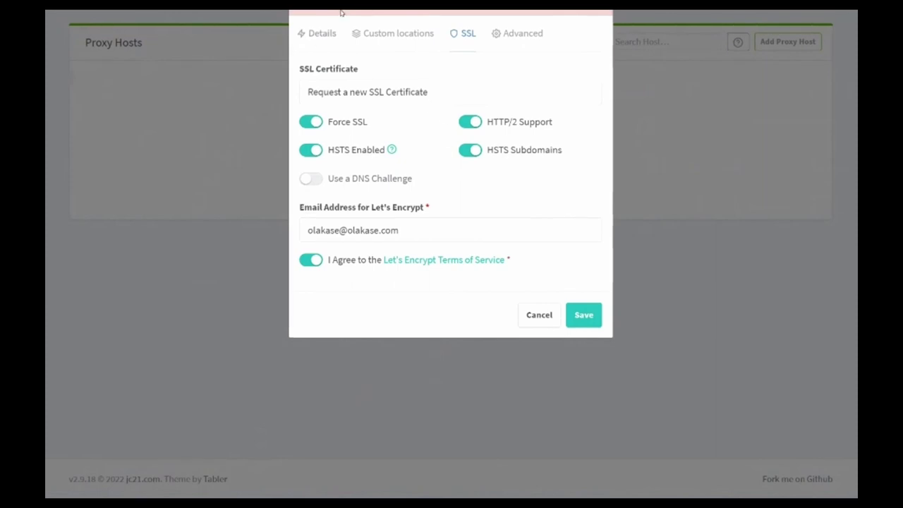
# - Change the host's forward address to 10.100.65.10
pyautogui.click(325, 33)
pyautogui.click(462, 148)
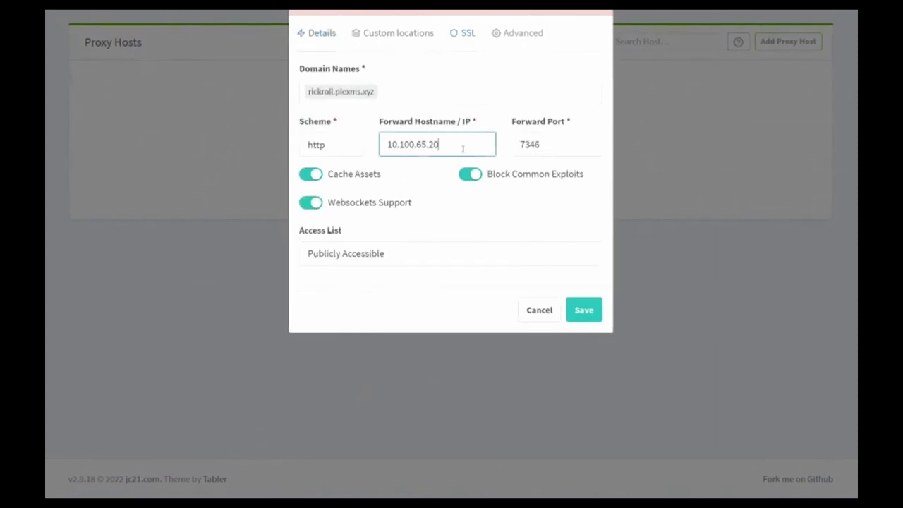
pyautogui.write('10')
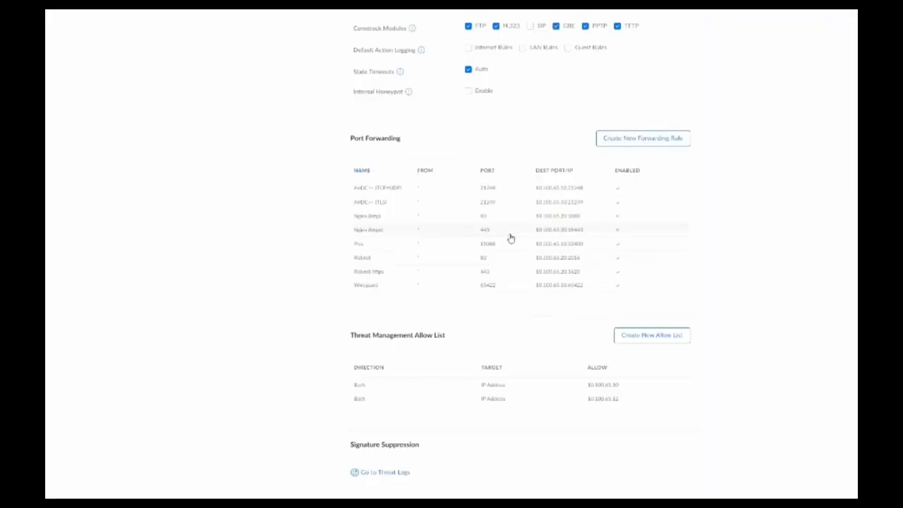
# - Edit the forward IP of the port 80 and port 443 rules and apply the changes
pyautogui.click(499, 263)
pyautogui.click(514, 107)
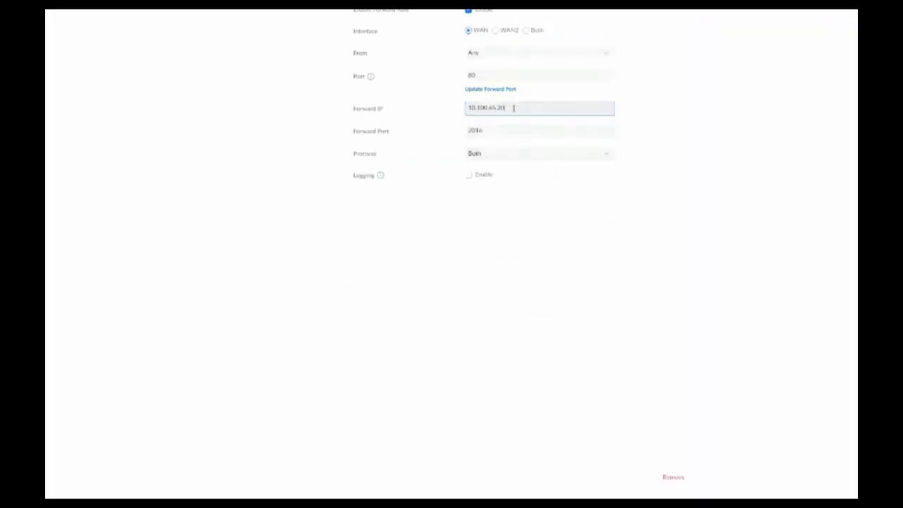
pyautogui.press('BackSpace')
pyautogui.press('BackSpace')
pyautogui.write('10')
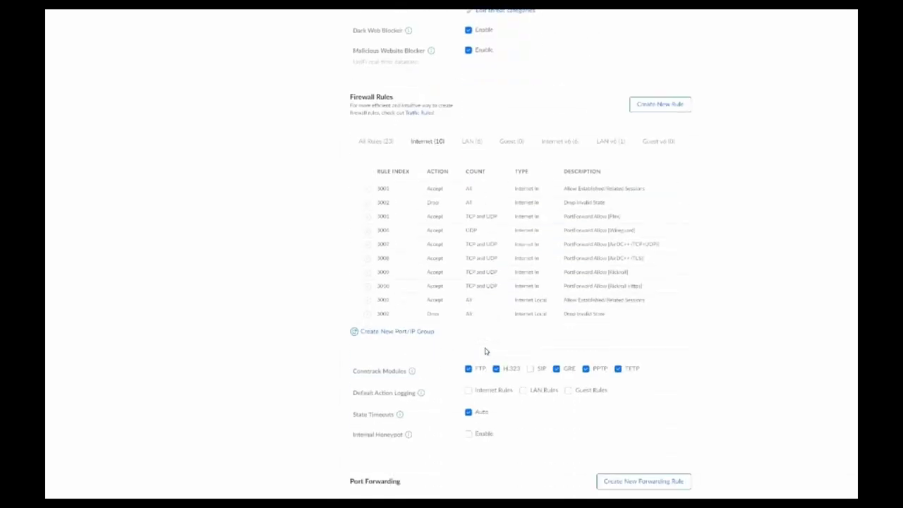
pyautogui.scroll(-5, 485, 351)
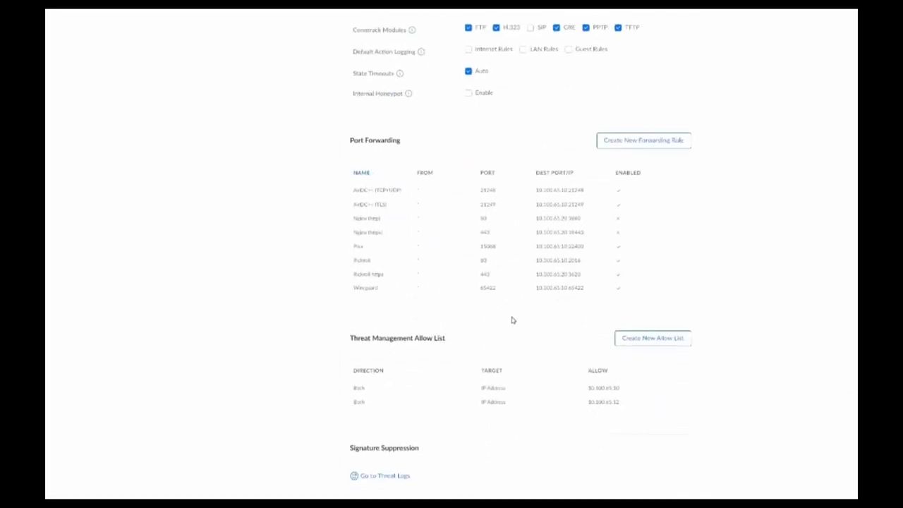
pyautogui.click(502, 272)
pyautogui.click(524, 107)
pyautogui.press('BackSpace')
pyautogui.press('BackSpace')
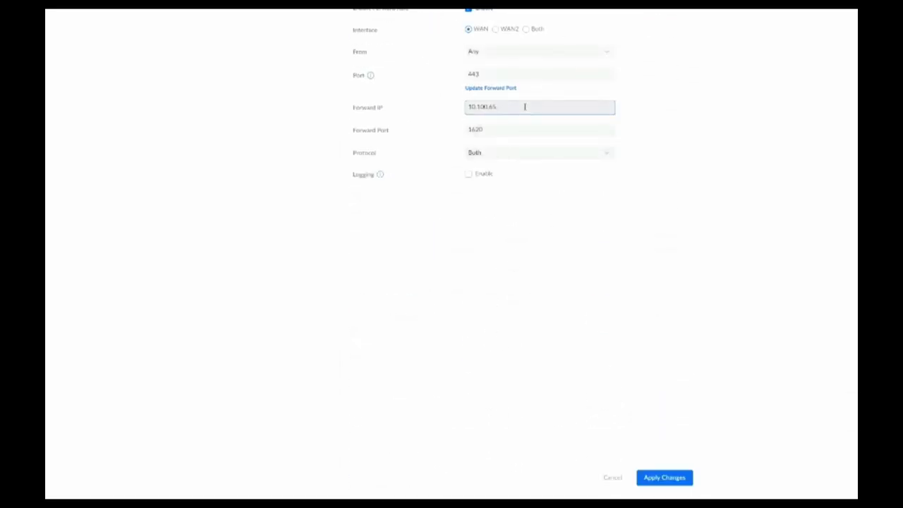
pyautogui.click(669, 481)
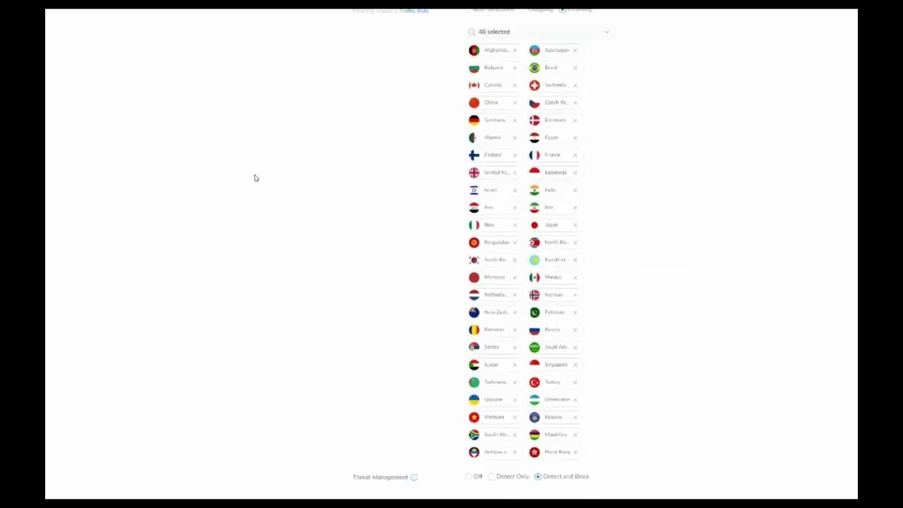
pyautogui.scroll(-15, 255, 178)
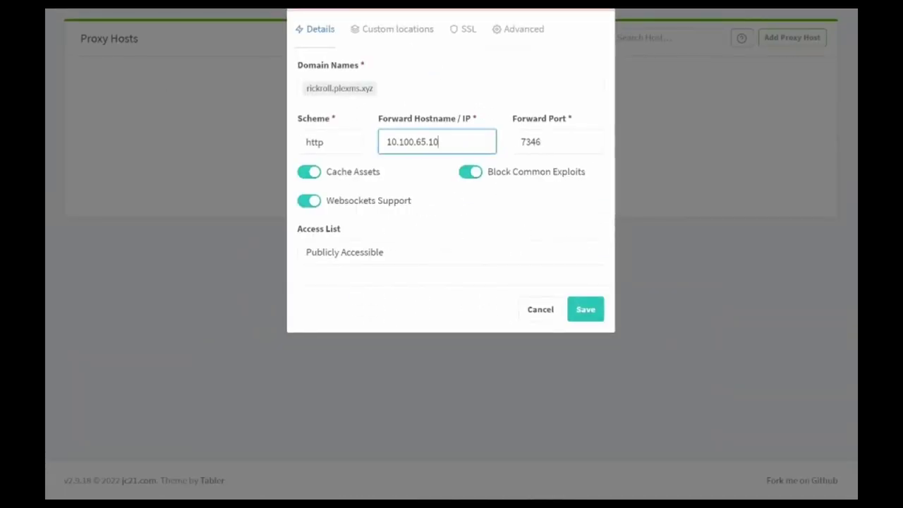
# - Close the rickroll host editor and return to the Proxy Hosts list
pyautogui.click(465, 43)
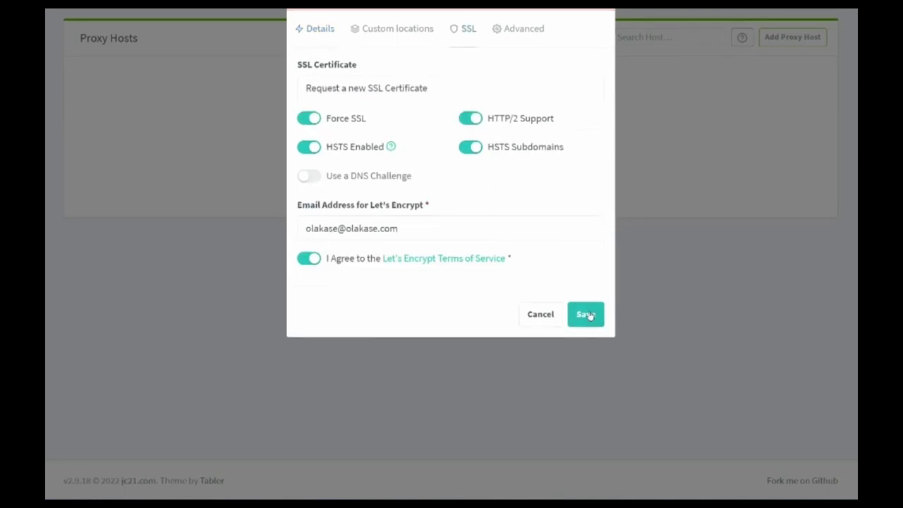
pyautogui.press('Escape')
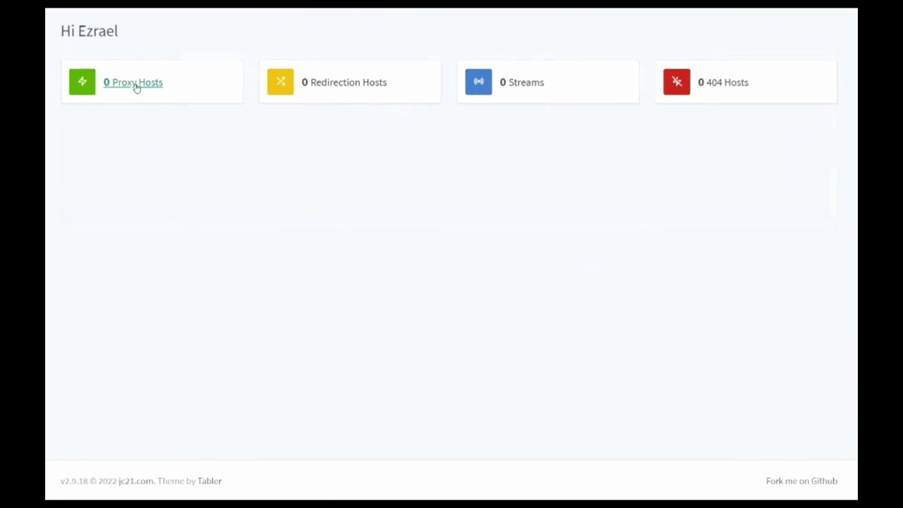
pyautogui.click(134, 86)
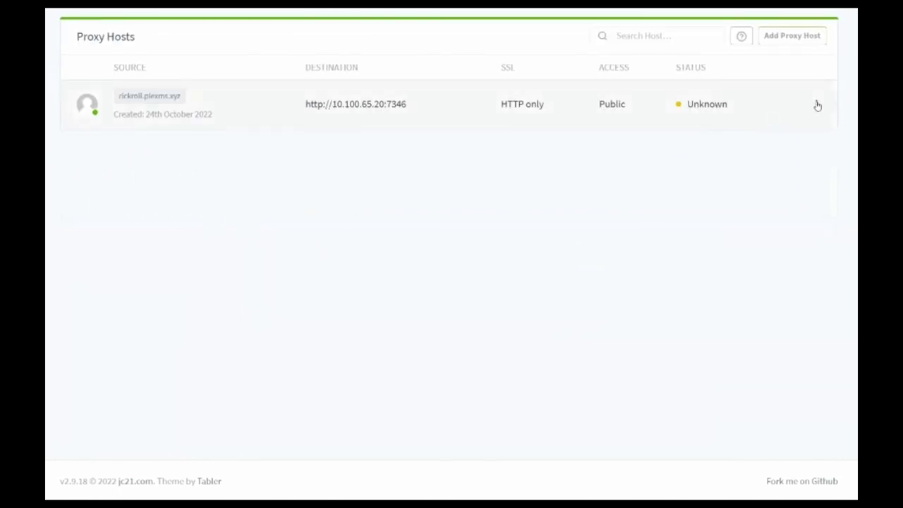
pyautogui.click(816, 104)
pyautogui.click(480, 232)
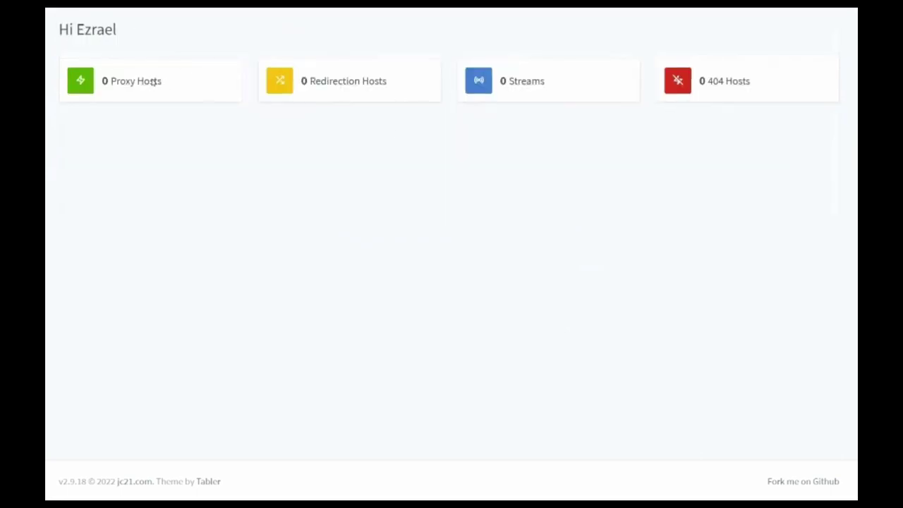
pyautogui.click(138, 86)
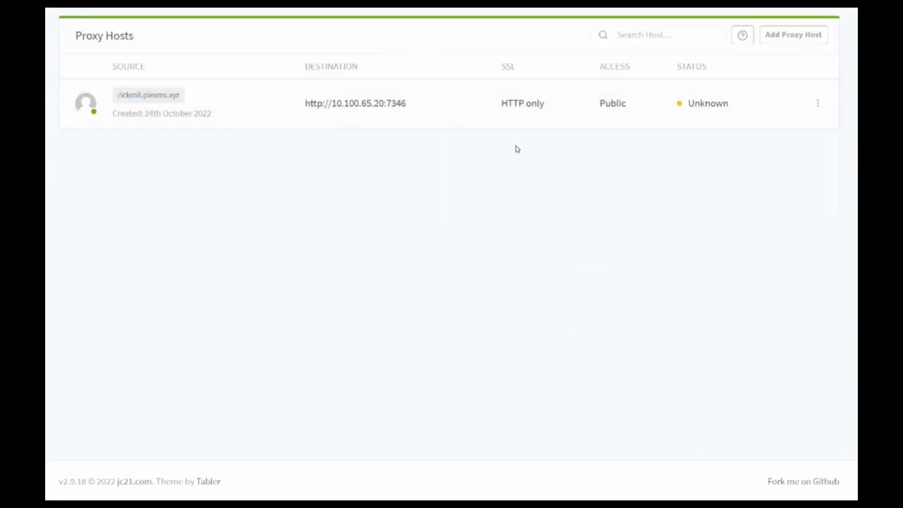
# - Delete the rickroll.plexms.xyz proxy host and start a new one's domain entry
pyautogui.click(817, 104)
pyautogui.click(731, 203)
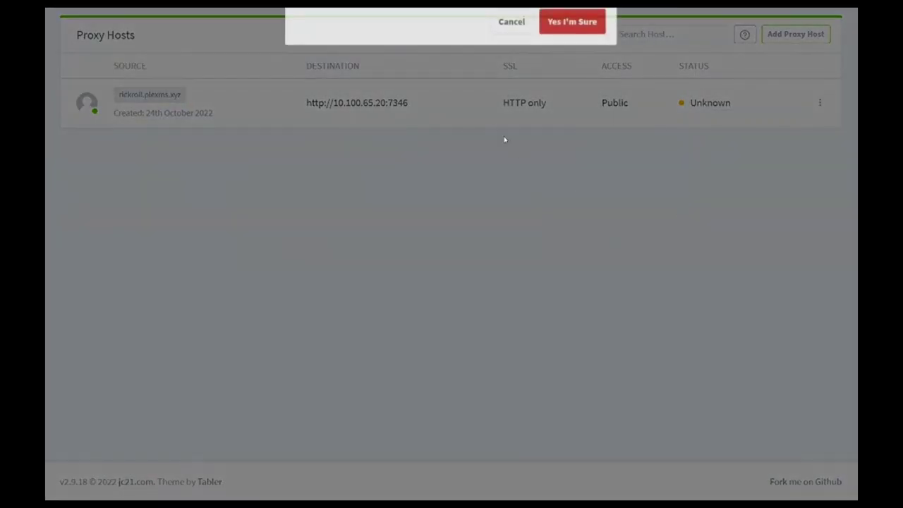
pyautogui.click(564, 28)
pyautogui.click(449, 174)
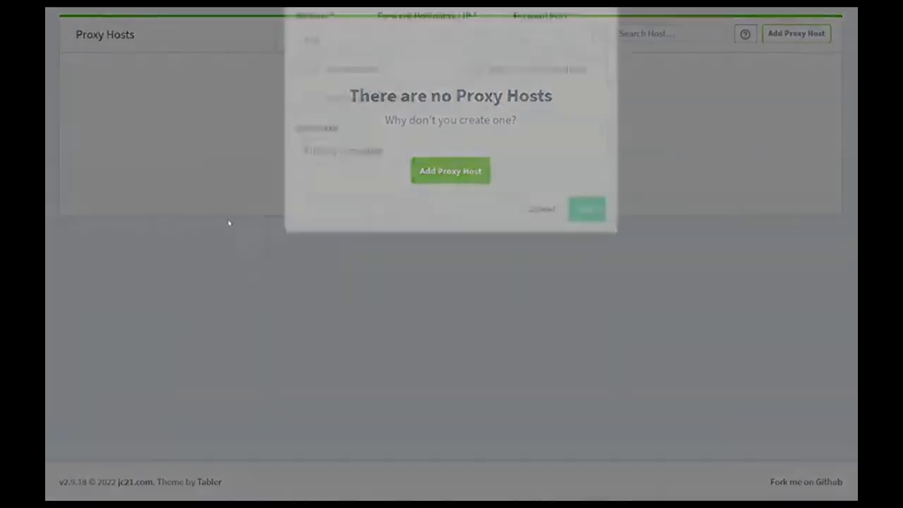
pyautogui.click(328, 61)
# - Forward rickroll.plexms.xyz to 10.100.65.10:7346 with asset caching, websockets and common-exploit blocking enabled
pyautogui.write('rickr')
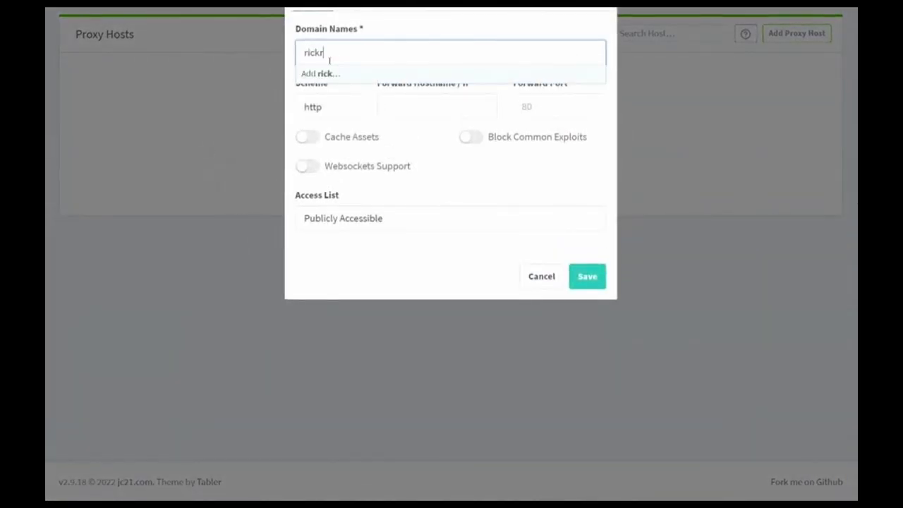
pyautogui.write('oll.plex')
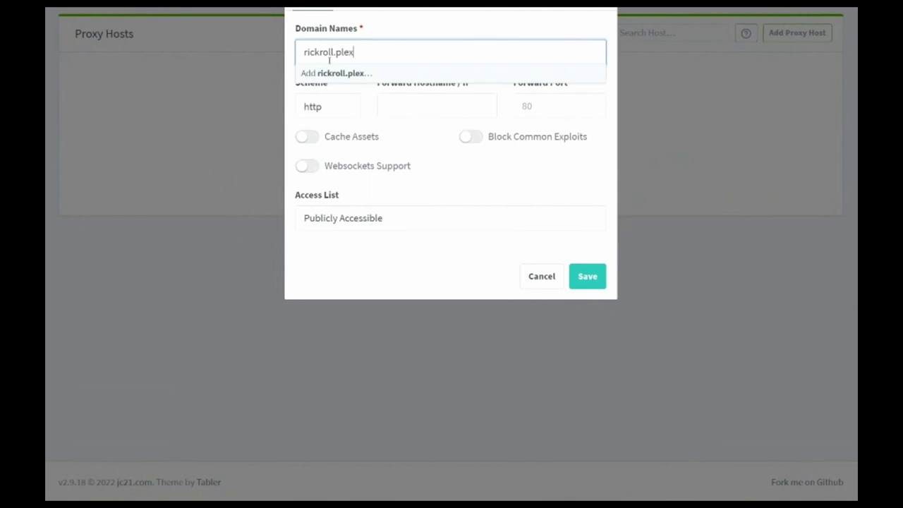
pyautogui.write('ms.xyz')
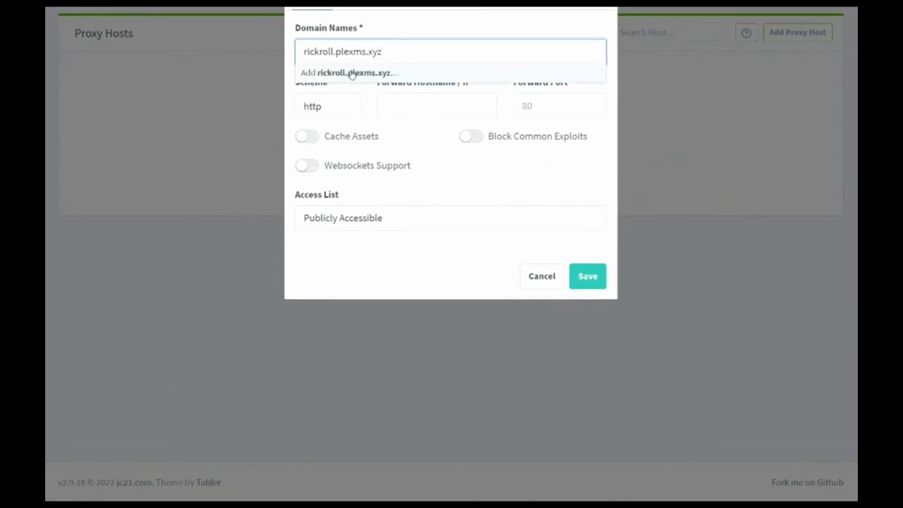
pyautogui.click(351, 74)
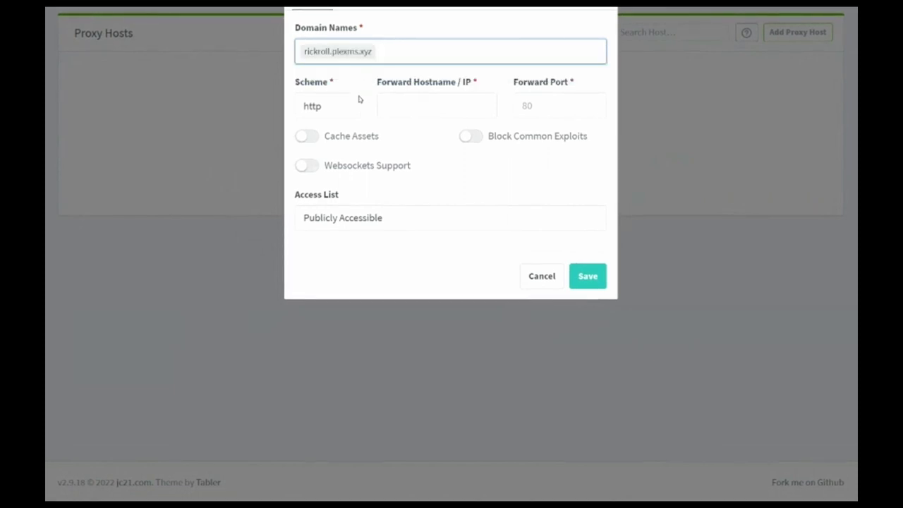
pyautogui.click(406, 100)
pyautogui.write('10.')
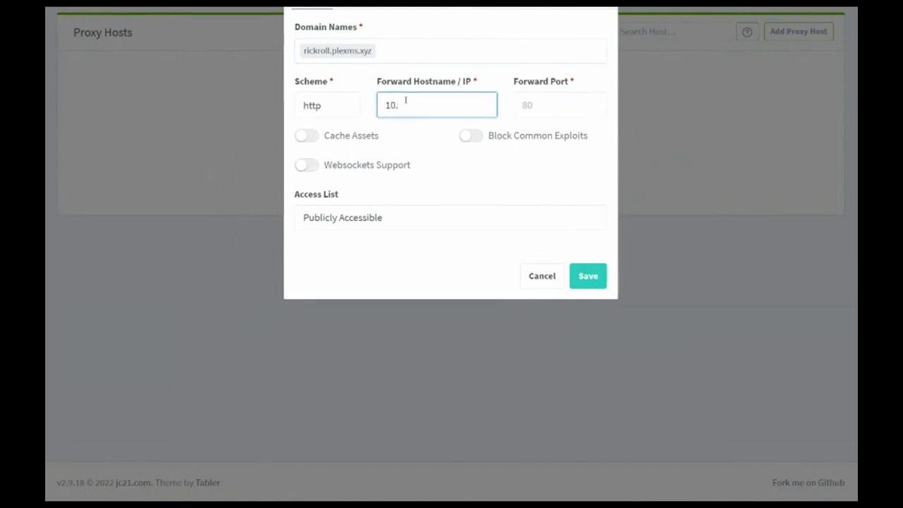
pyautogui.write('100.65.10')
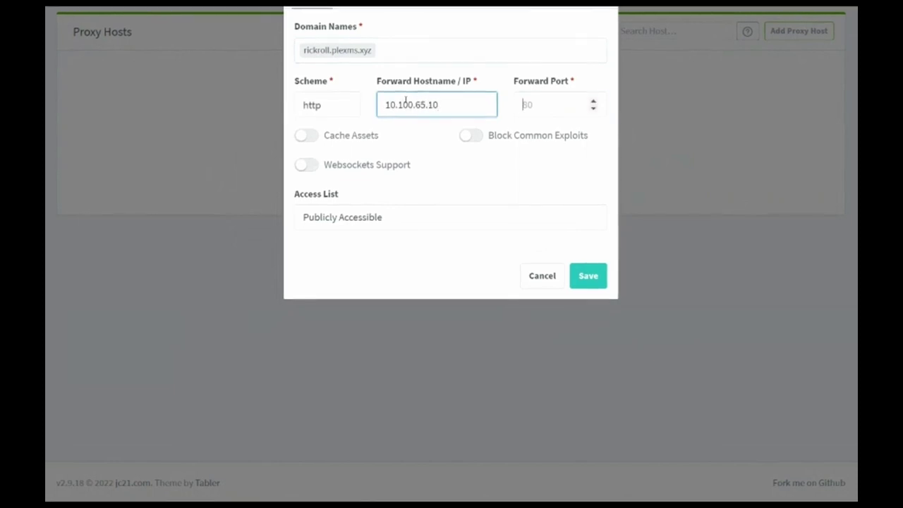
pyautogui.press('Tab')
pyautogui.write('7346')
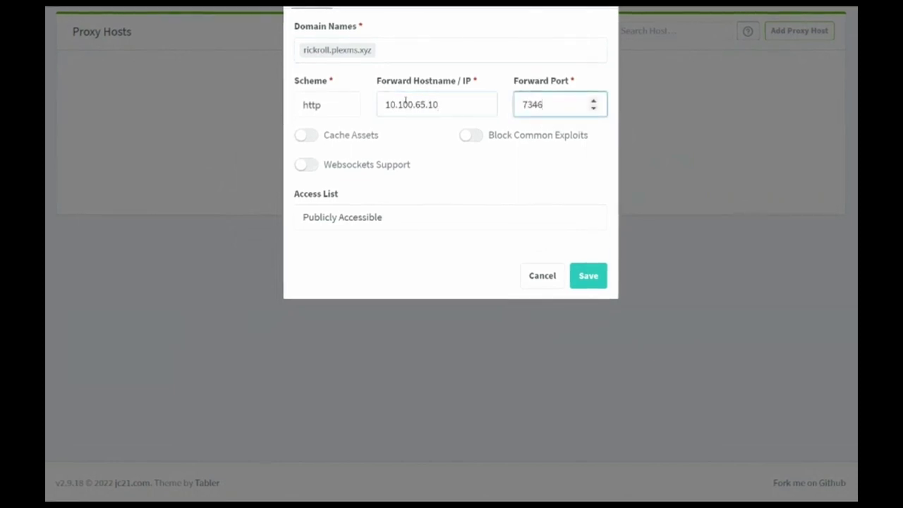
pyautogui.click(306, 134)
pyautogui.click(307, 165)
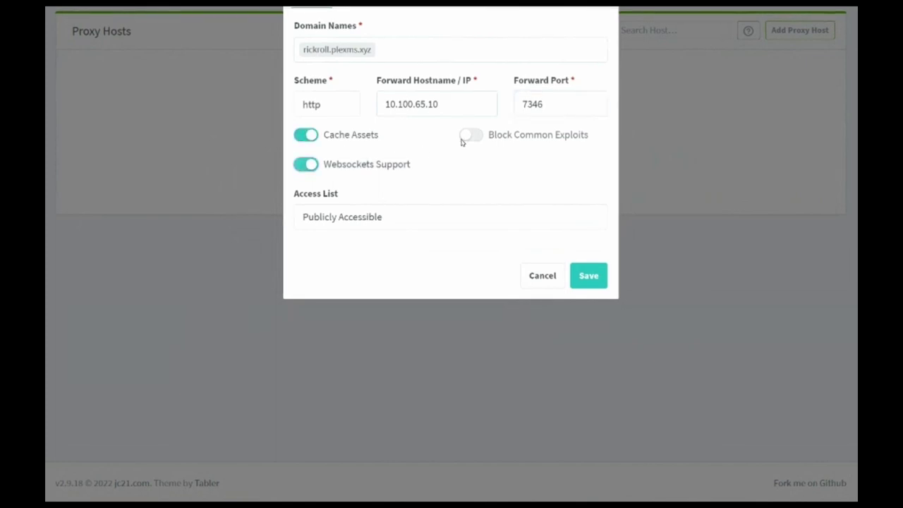
pyautogui.click(467, 135)
# - Request a new Let's Encrypt certificate with forced SSL, HTTP/2 and HSTS for subdomains, then save the host
pyautogui.click(464, 5)
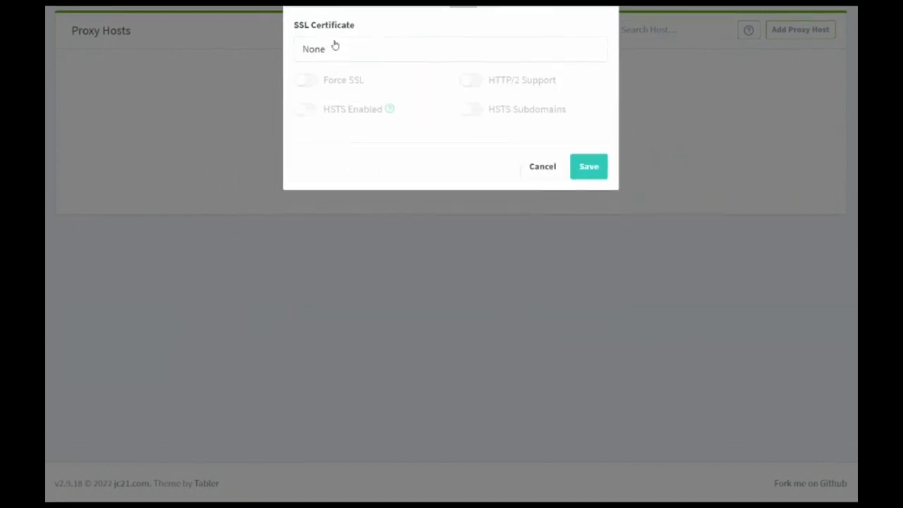
pyautogui.click(343, 49)
pyautogui.click(329, 105)
pyautogui.click(305, 80)
pyautogui.click(306, 109)
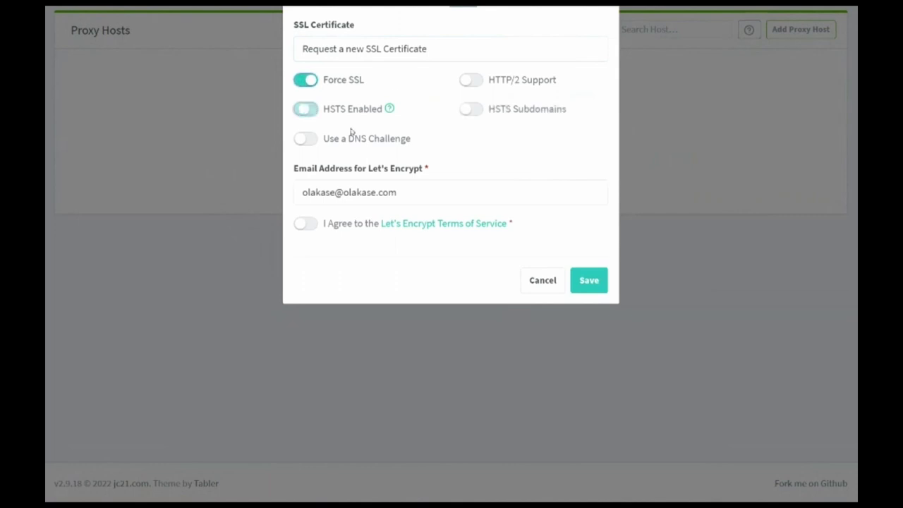
pyautogui.click(470, 80)
pyautogui.click(470, 109)
pyautogui.click(305, 223)
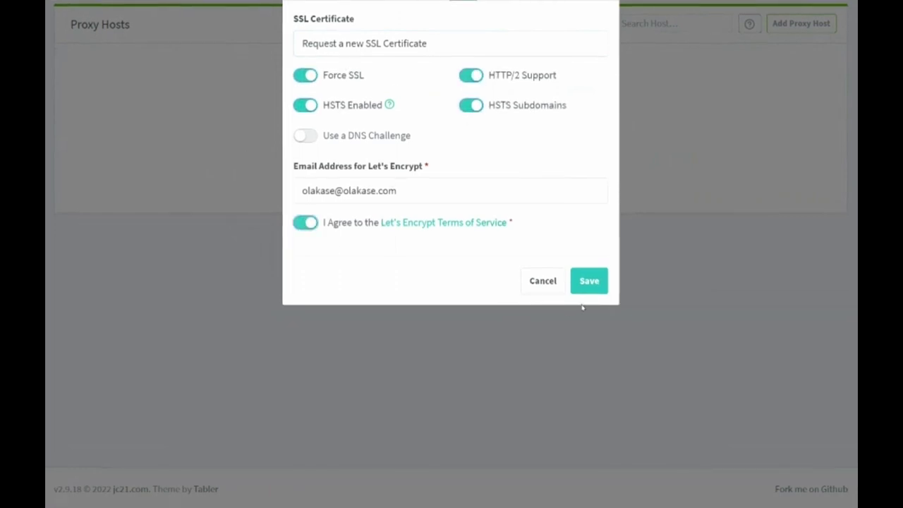
pyautogui.click(588, 280)
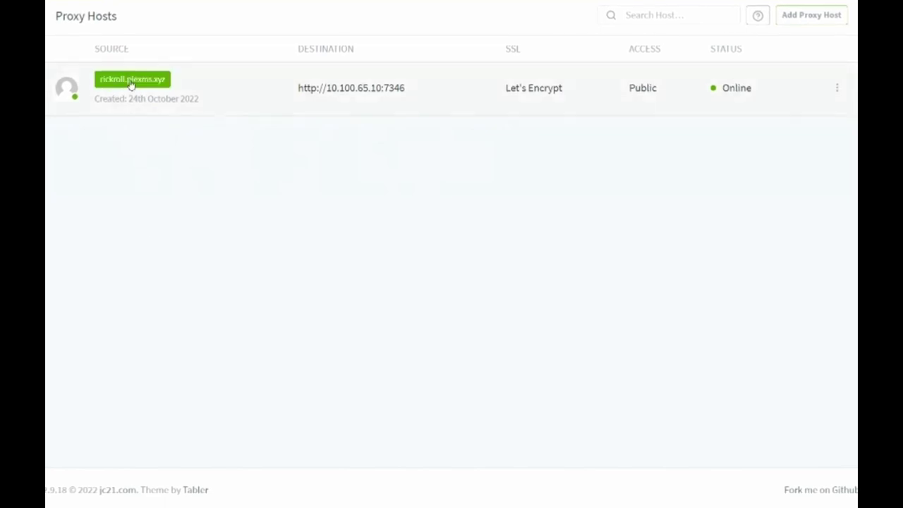
# - Open the rickroll.plexms.xyz source link on the online host to play the Rickroll video
pyautogui.click(131, 83)
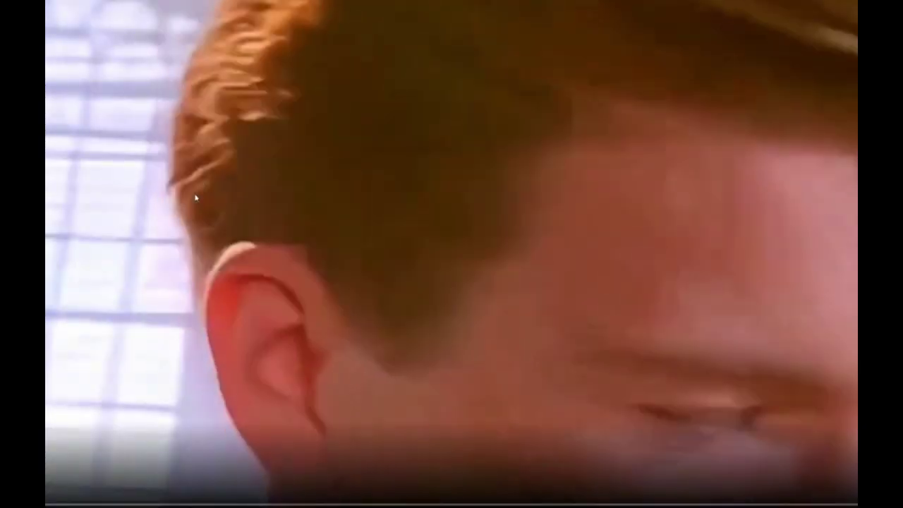